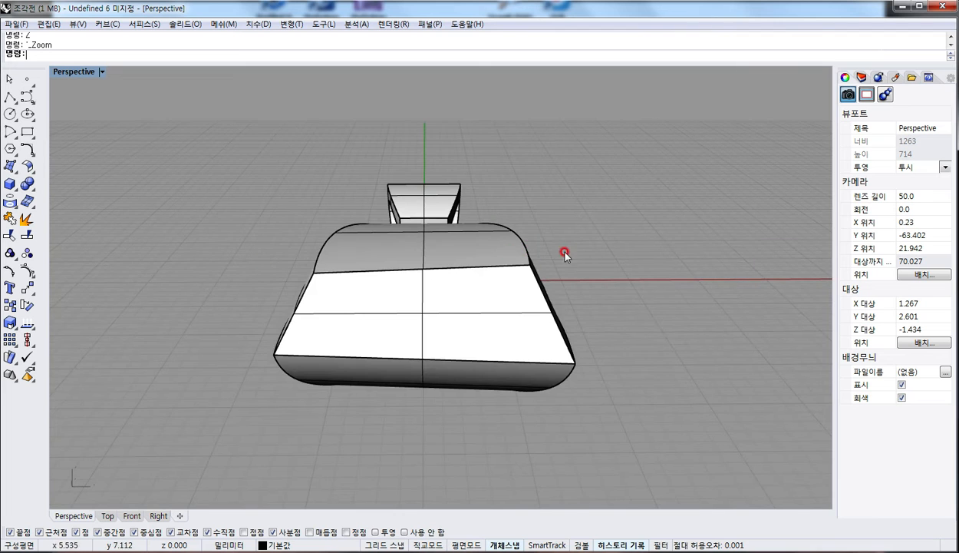
Step: Examine the finished pendant and bail model from several angles, in perspective and in the four-view layout
right_drag(535, 219, 469, 235)
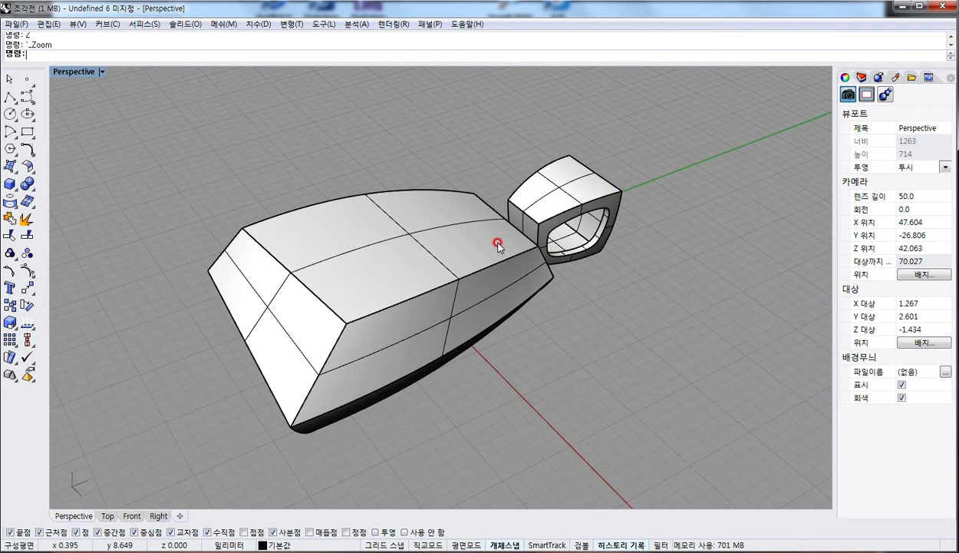
right_drag(345, 265, 349, 253)
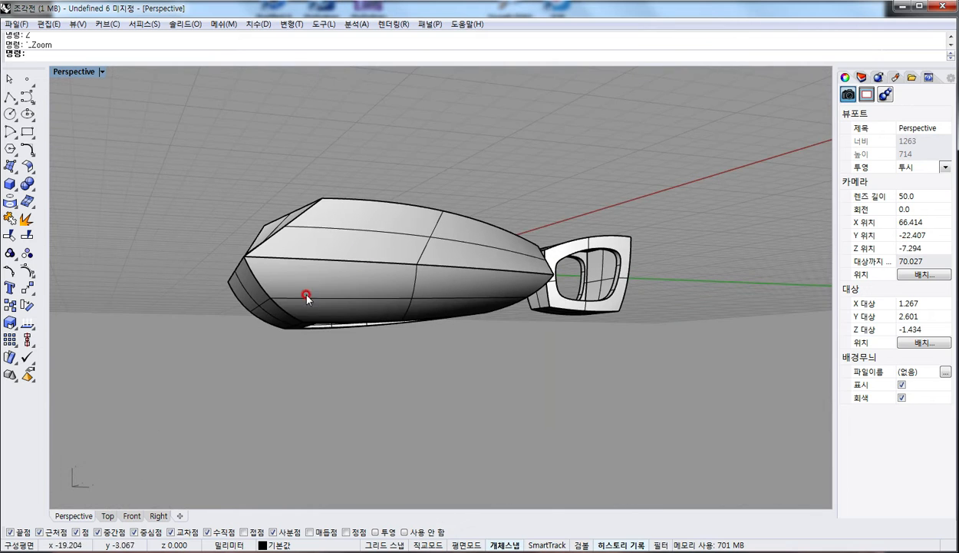
right_drag(392, 283, 581, 232)
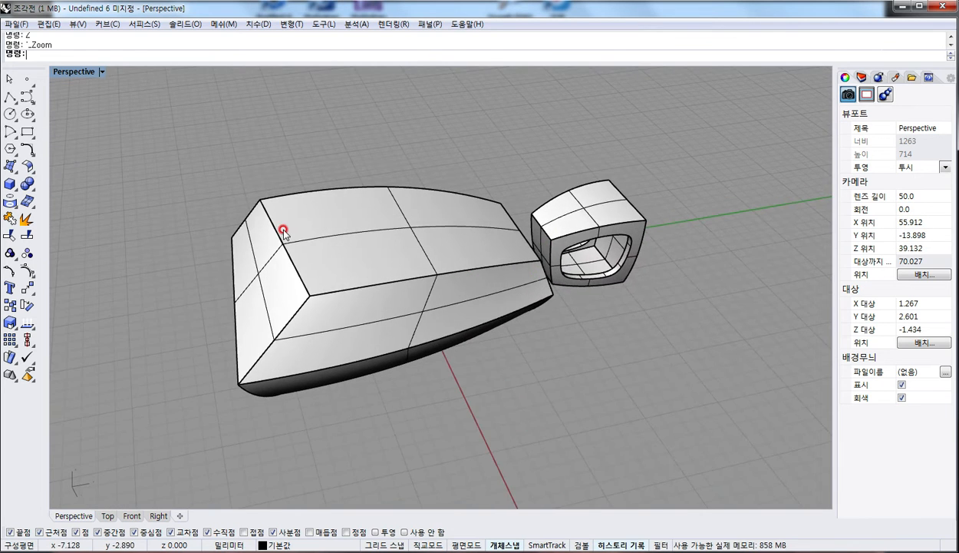
mouse_move(283, 232)
right_down()
mouse_move(388, 274)
mouse_move(397, 295)
mouse_move(270, 242)
mouse_move(206, 184)
mouse_move(298, 235)
right_up()
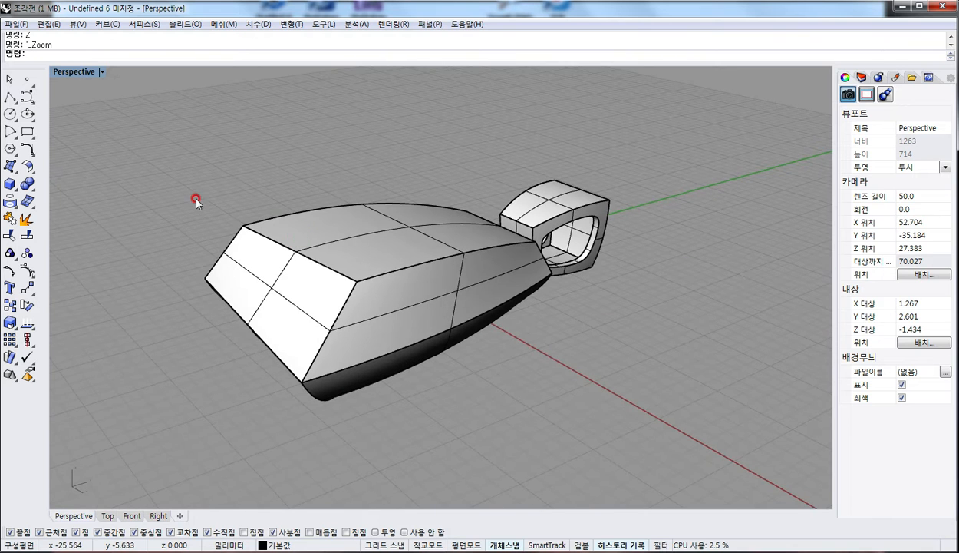
double_click(67, 71)
right_drag(660, 176, 554, 165)
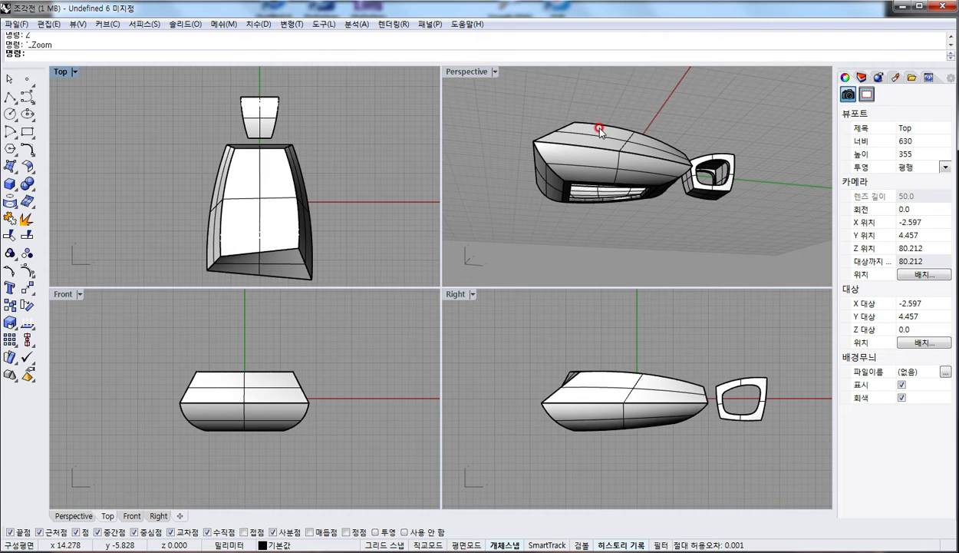
right_drag(602, 133, 376, 215)
click(347, 201)
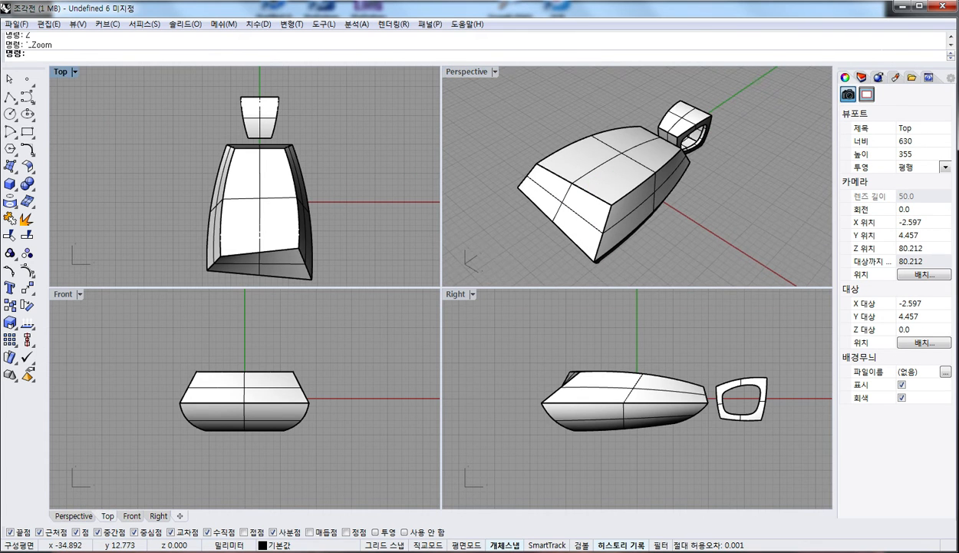
Step: Create a new model from the small objects millimetre template (작은 개체 - 밀리미터)
click(15, 24)
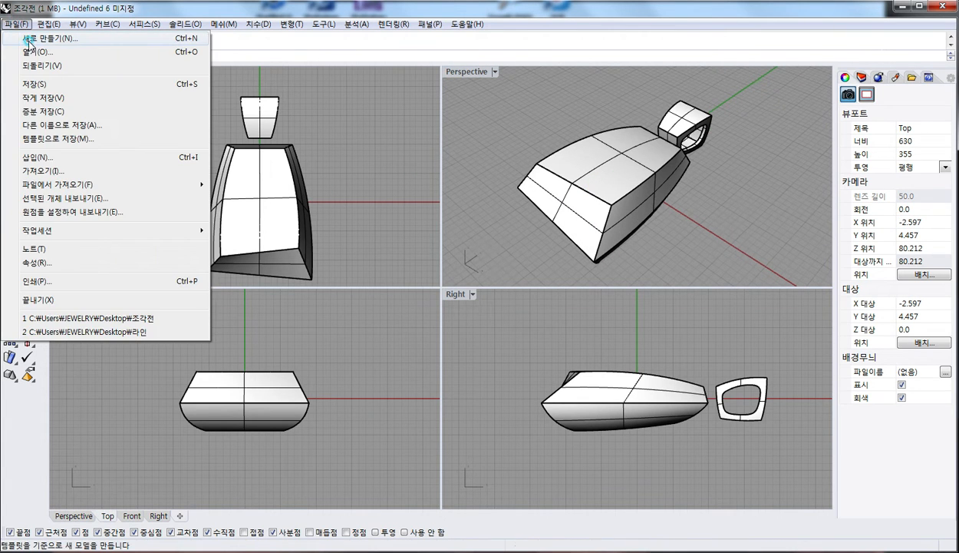
click(28, 38)
click(496, 353)
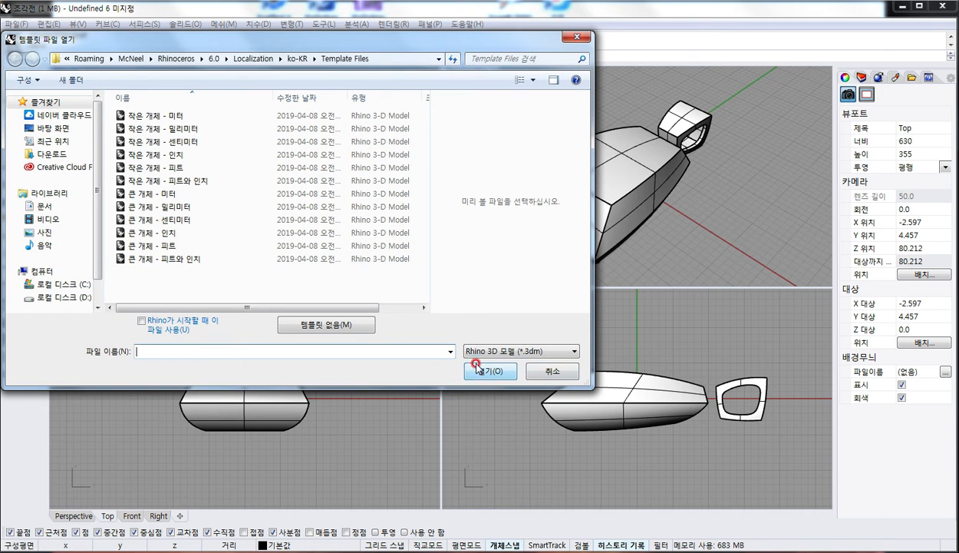
click(156, 178)
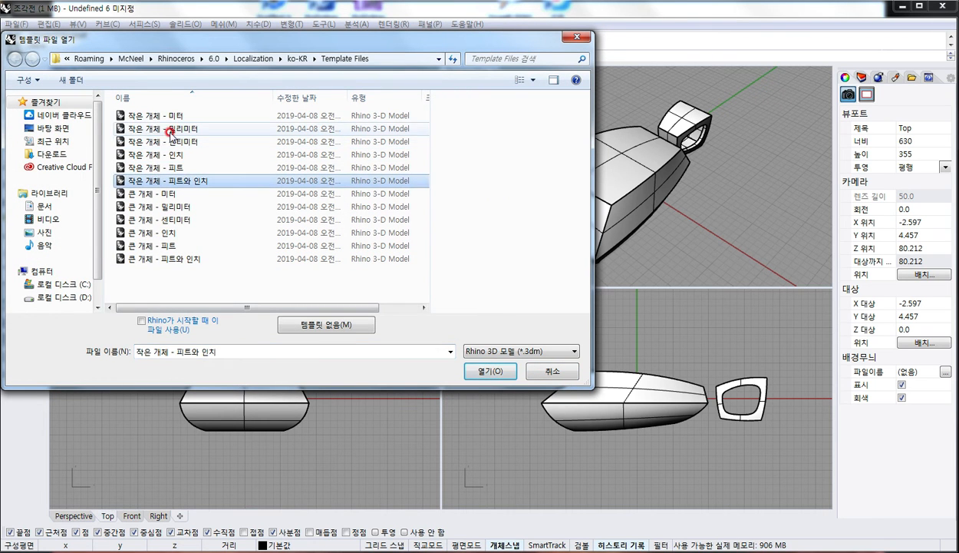
click(491, 371)
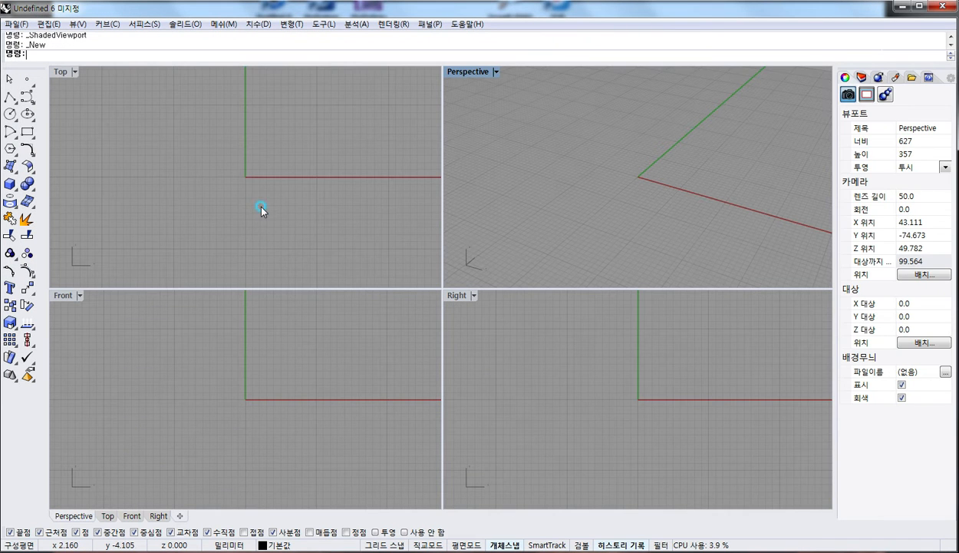
Step: Draw a bowed three-point control-point curve left of the vertical axis in the Top view as the pendant body's side
click(261, 211)
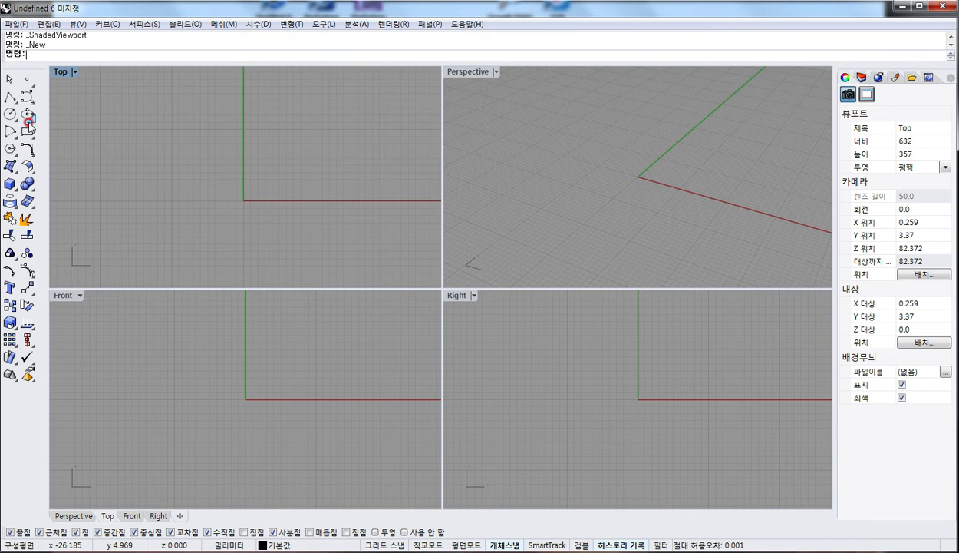
click(25, 97)
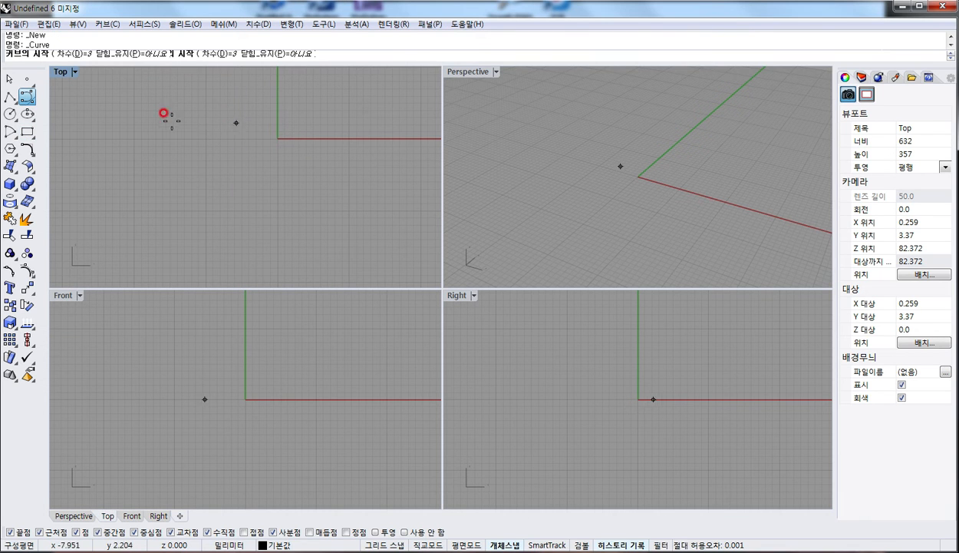
double_click(61, 71)
right_drag(325, 214, 318, 259)
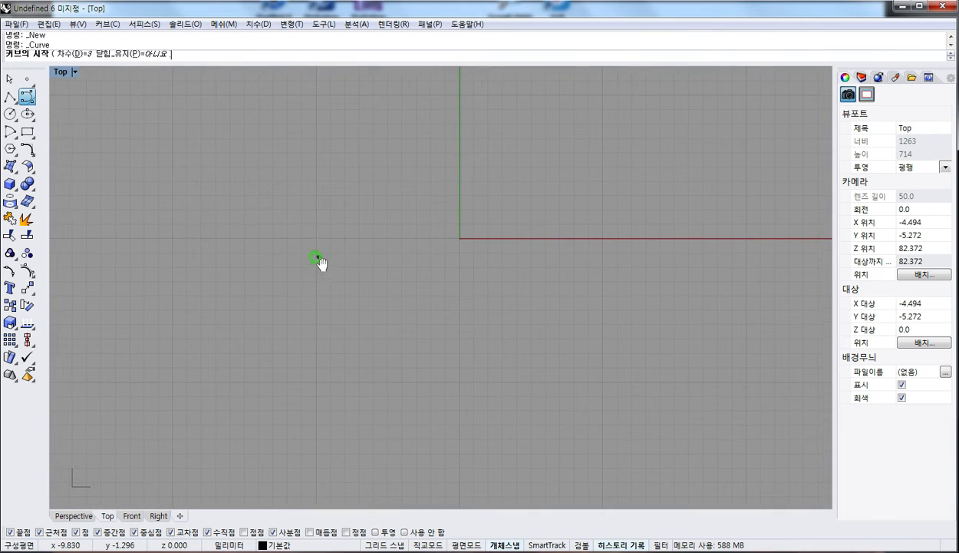
click(377, 215)
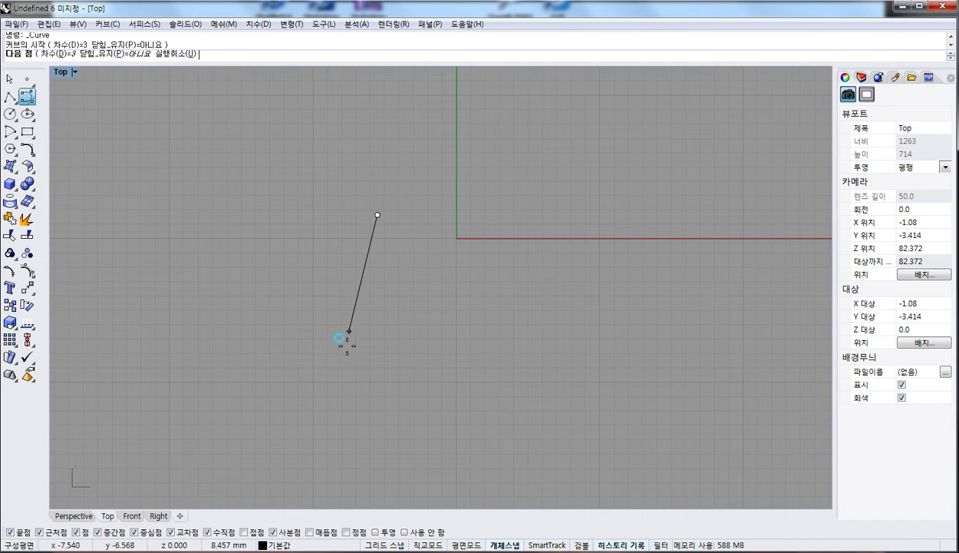
click(349, 331)
click(351, 430)
key(Return)
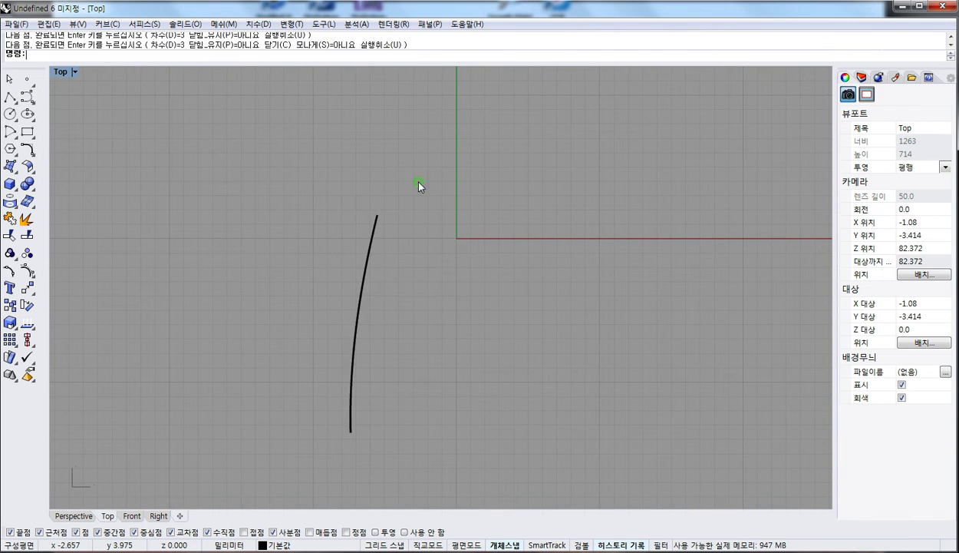
Step: Draw a shorter three-point curve above the body curve for the bail's side and move it closer to the vertical axis
right_drag(418, 183, 433, 261)
right_click(426, 258)
click(419, 274)
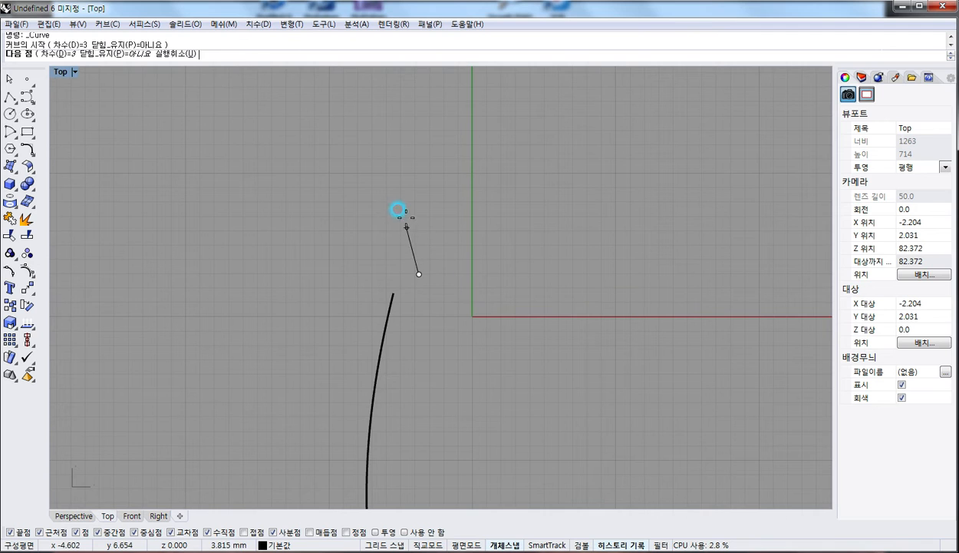
click(406, 217)
click(402, 174)
key(Return)
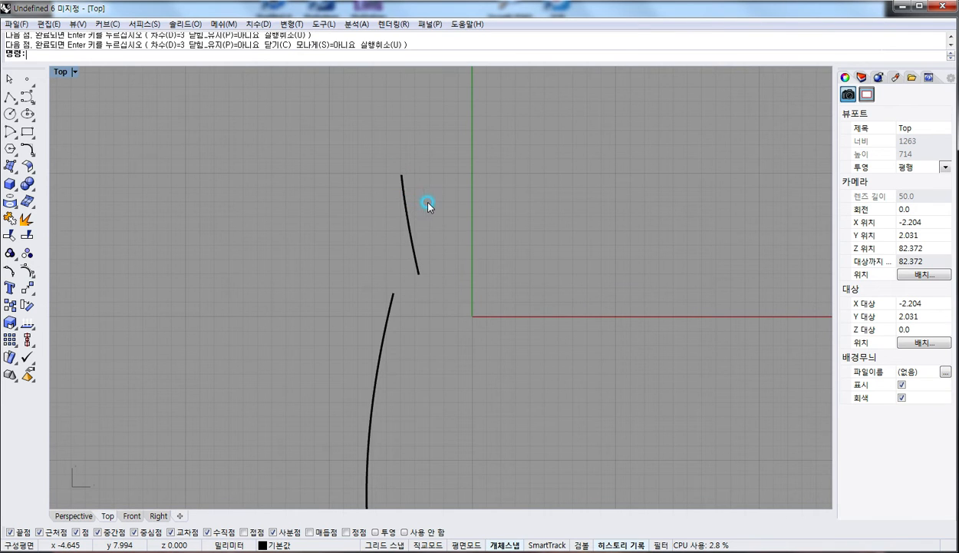
drag(411, 203, 430, 208)
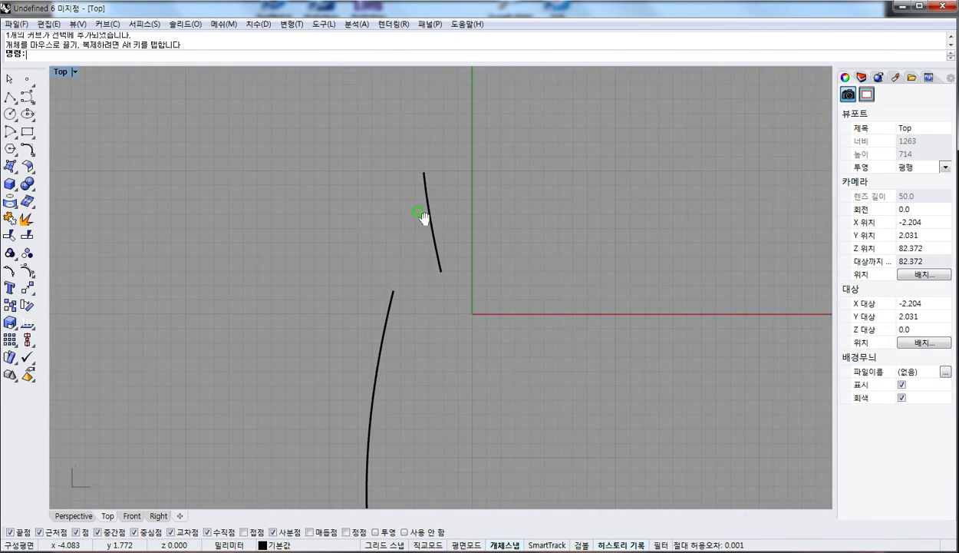
Step: Reshape the lower body curve with its control points, bringing its upper end closer to the vertical axis and adjusting the rest
click(392, 247)
key(F10)
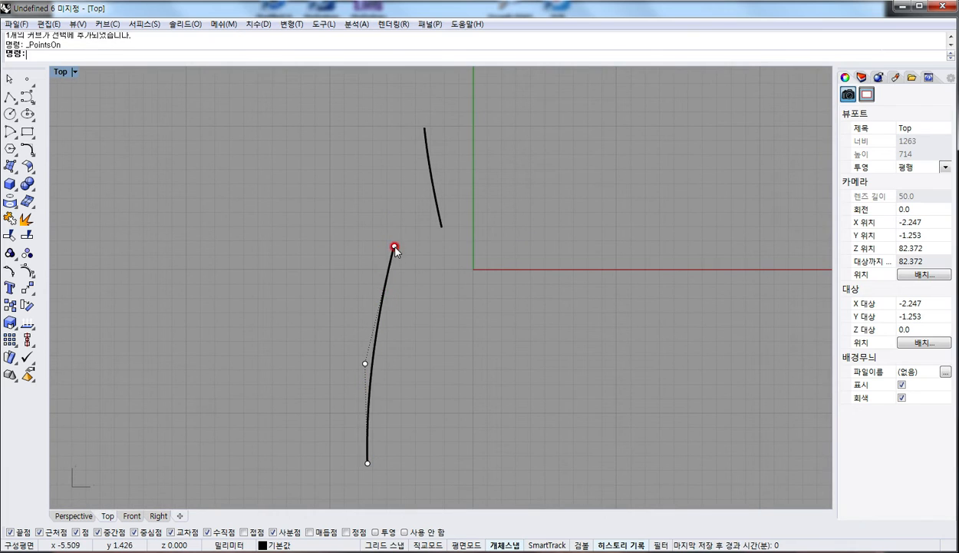
mouse_move(395, 248)
mouse_down()
mouse_move(406, 237)
mouse_move(411, 246)
mouse_up()
right_drag(415, 369, 440, 288)
drag(390, 283, 385, 282)
drag(392, 382, 397, 409)
right_drag(437, 360, 395, 424)
click(413, 301)
key(Escape)
drag(454, 325, 330, 166)
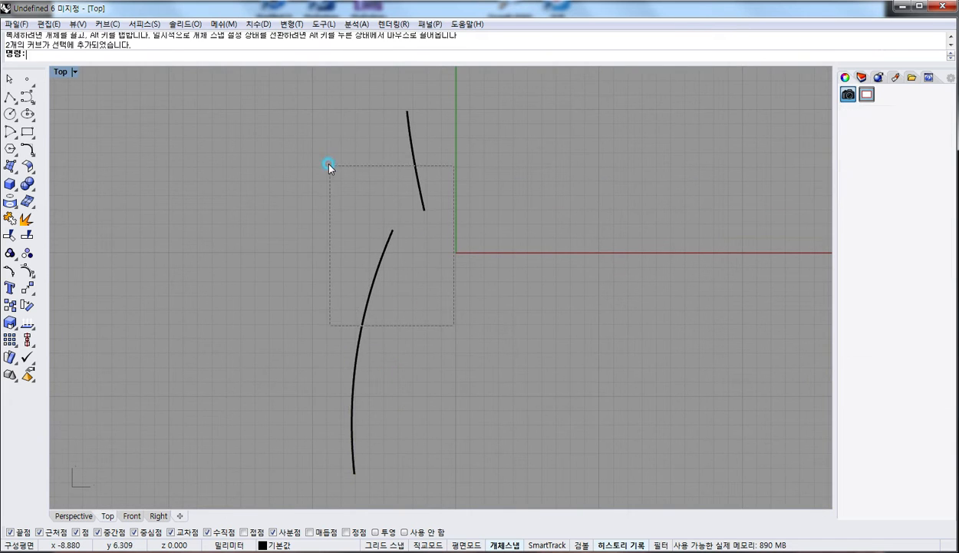
text(mi)
key(Return)
text(0)
key(Return)
key(Escape)
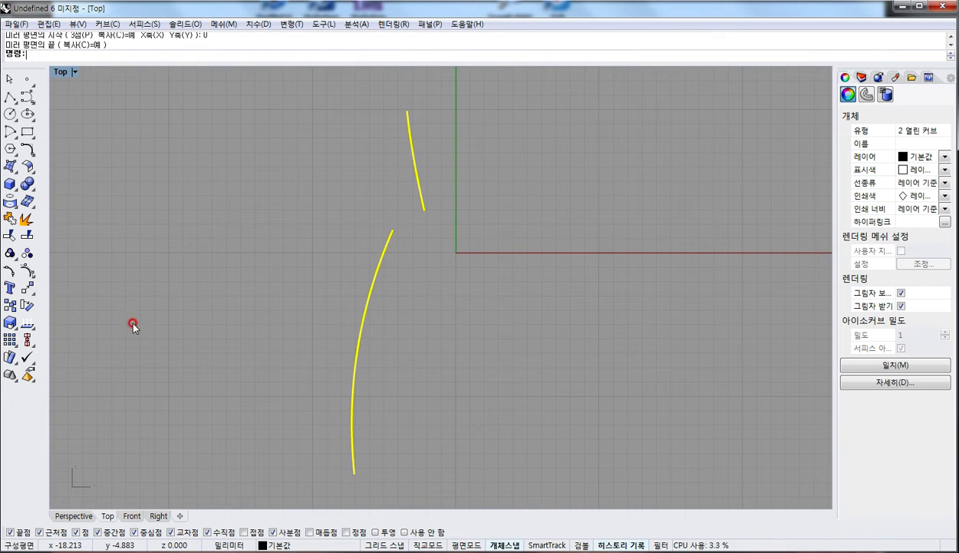
Step: Mirror the two selected curves across the vertical axis starting at the origin (0), keeping the originals
click(34, 285)
click(137, 293)
text(0)
key(Return)
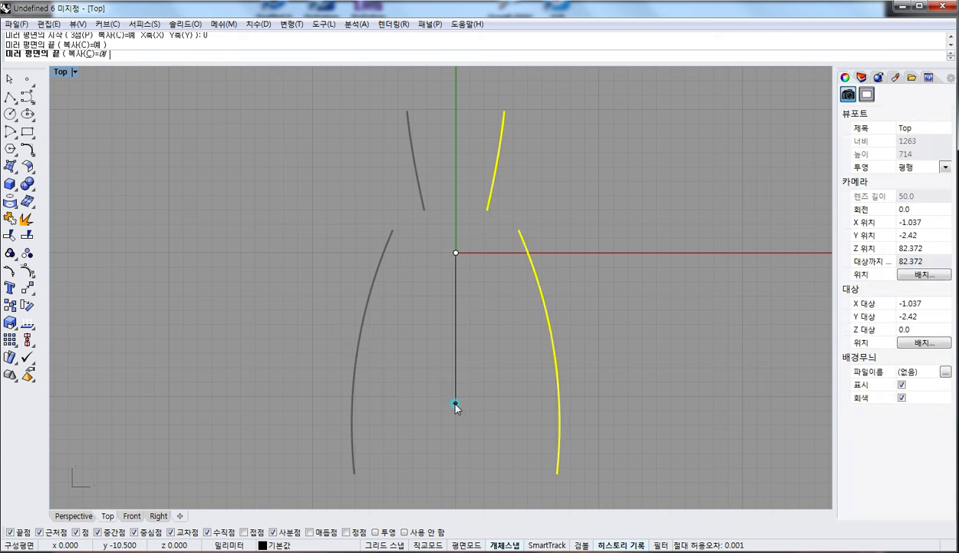
click(456, 403)
Step: Refine the left body curve through its control points, moving both ends slightly inward, lowering the bottom end and adjusting the middle bulge
right_drag(343, 316, 379, 259)
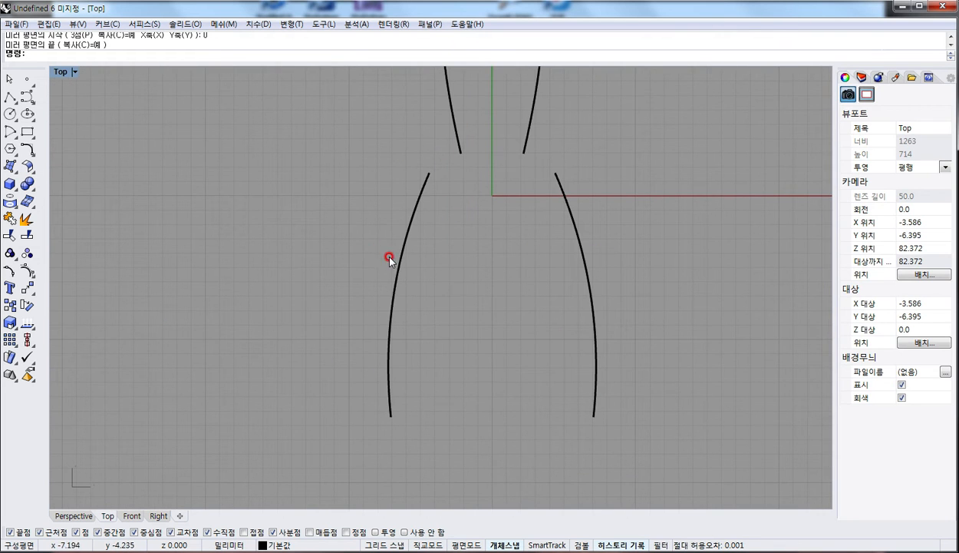
click(401, 268)
key(F10)
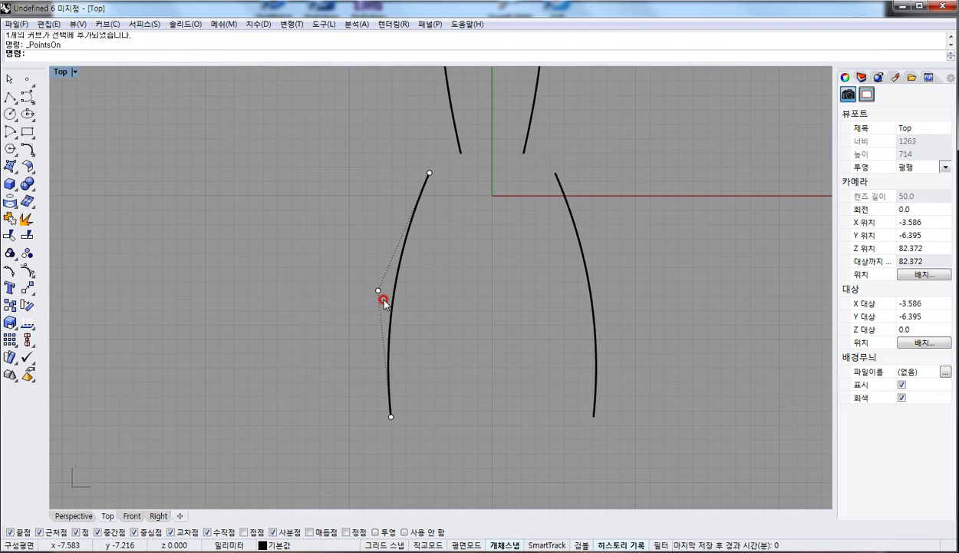
drag(380, 294, 392, 309)
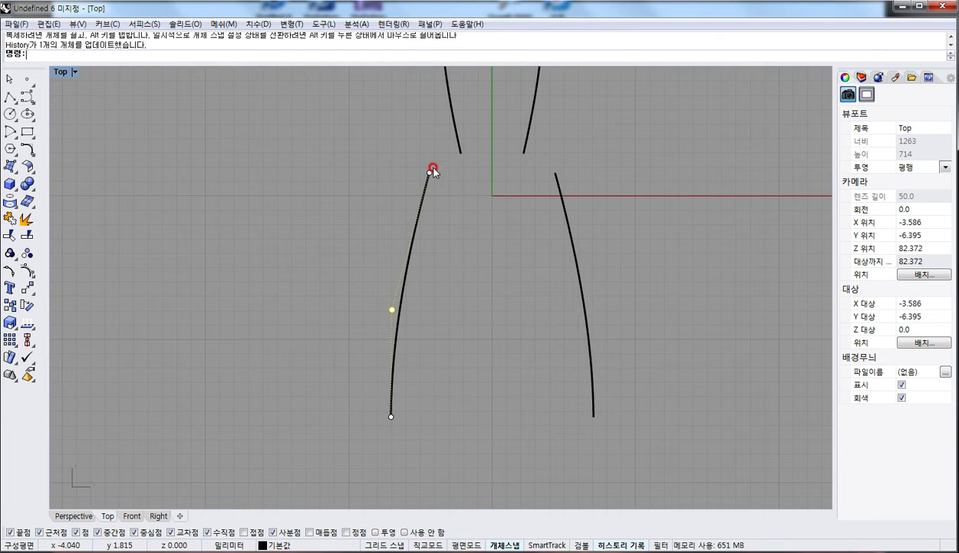
drag(429, 173, 437, 201)
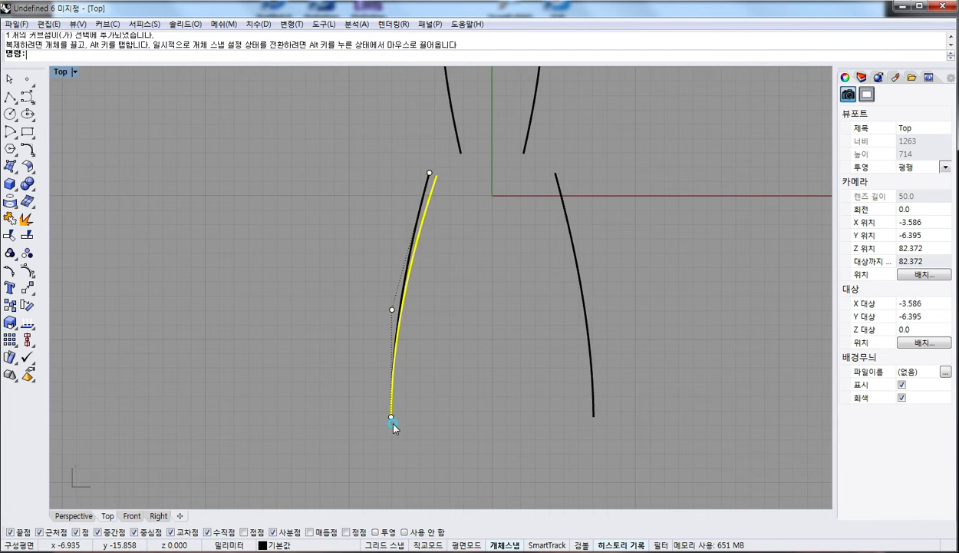
drag(392, 416, 400, 426)
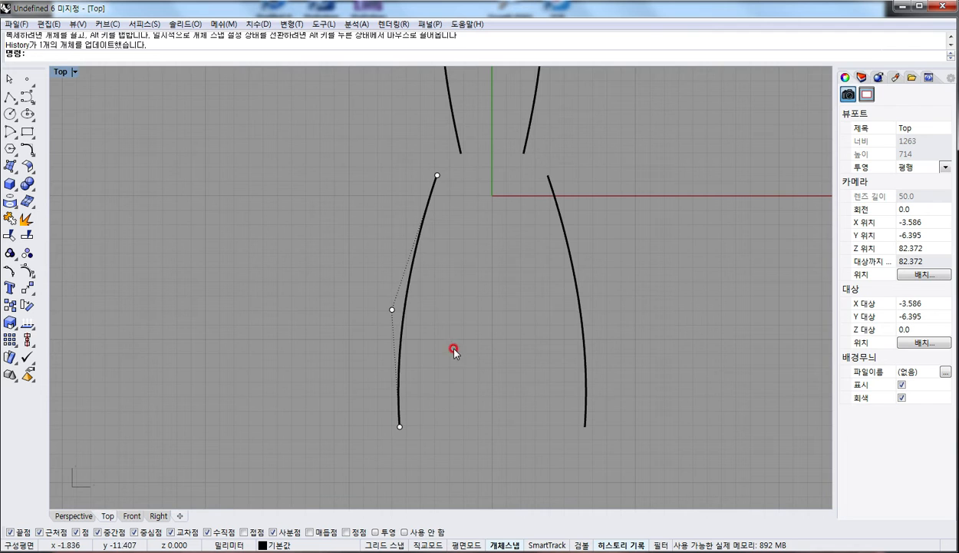
right_drag(422, 301, 405, 334)
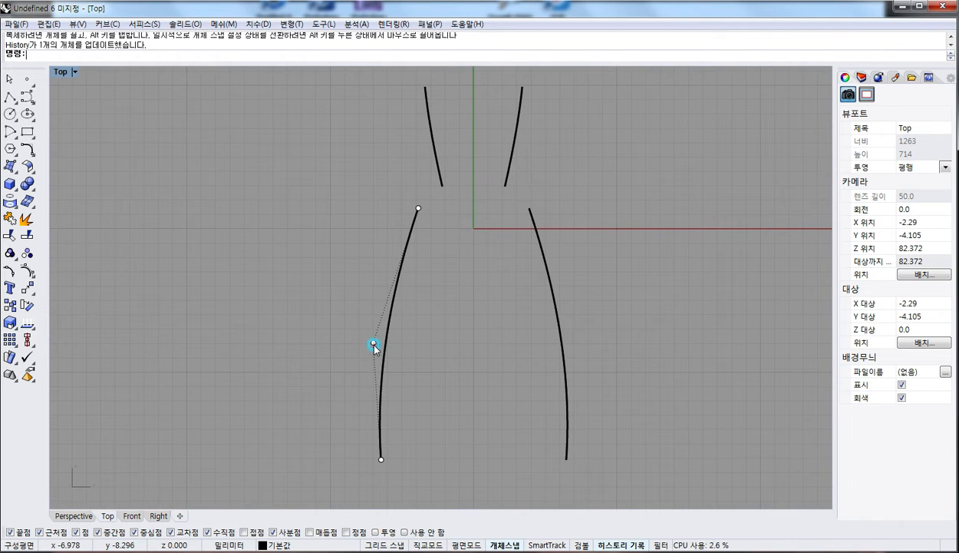
mouse_move(374, 346)
mouse_down()
mouse_move(360, 342)
mouse_move(367, 354)
mouse_up()
right_drag(403, 375, 427, 365)
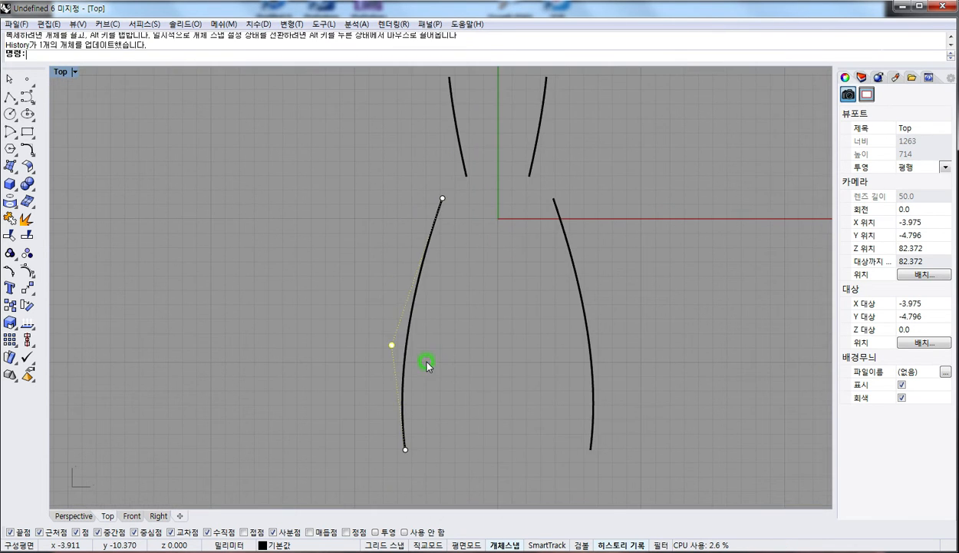
Step: Copy the left body curve horizontally about 1.3 mm inward toward the vertical axis
click(439, 333)
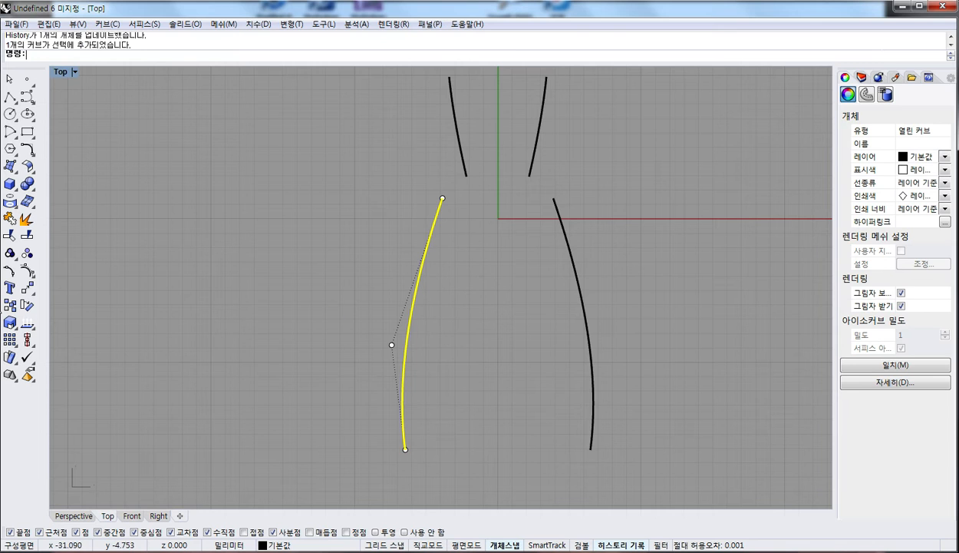
click(9, 305)
click(465, 304)
click(483, 302)
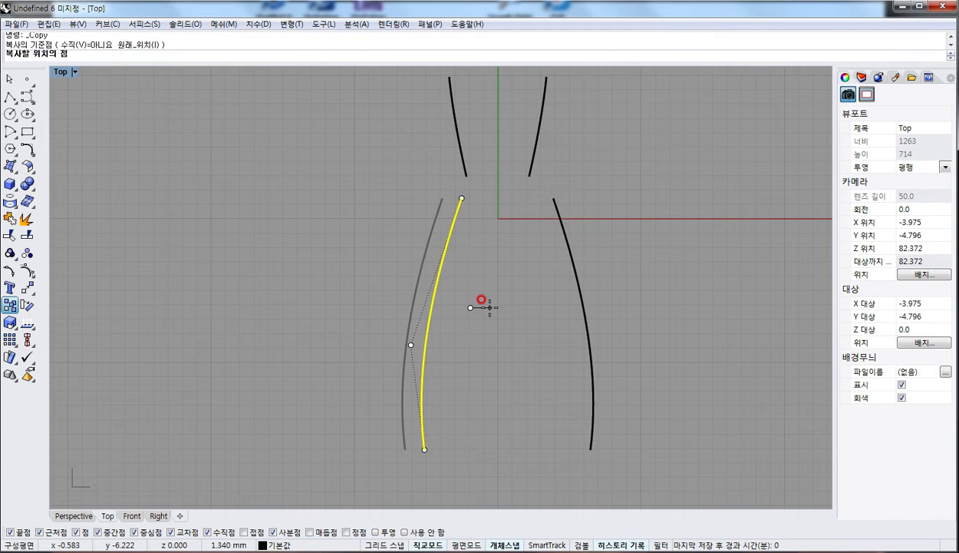
right_click(467, 319)
Step: Move the upper control point of the copied left body curve slightly outward, closer to the outer curve's upper end
click(434, 300)
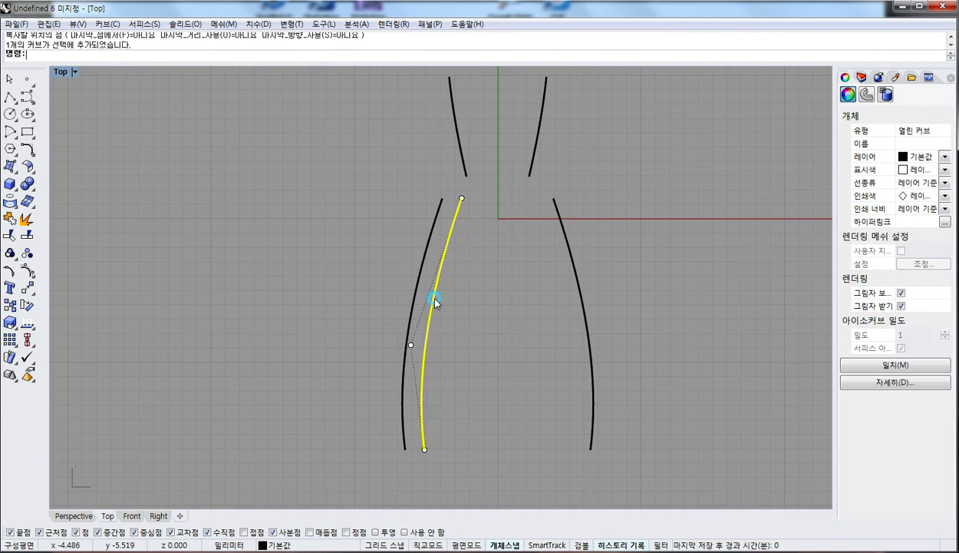
click(461, 198)
scroll(461, 197, up, 2)
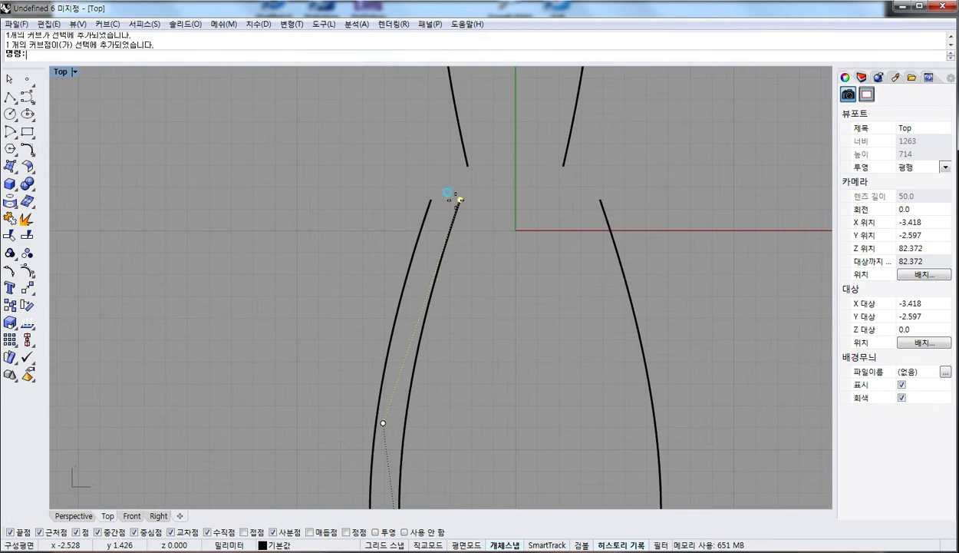
drag(452, 197, 441, 193)
scroll(463, 257, down, 3)
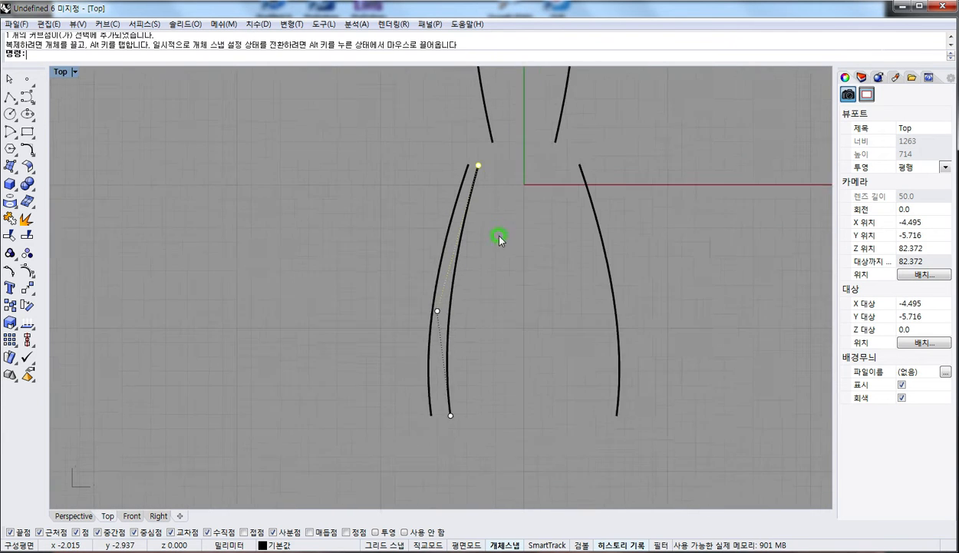
Step: Shorten the inner left curve by scaling its middle and lower control points in 2D toward the curve's upper part
click(461, 293)
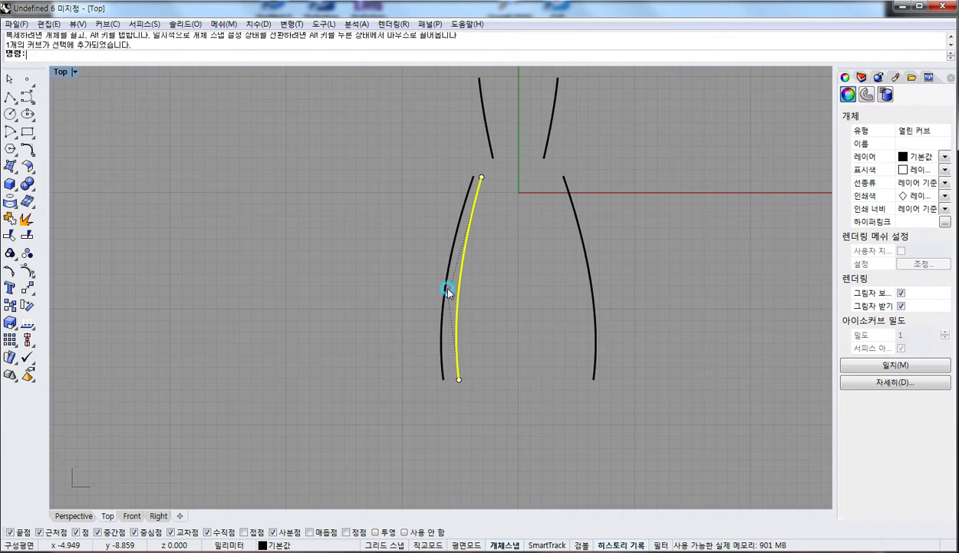
key(F10)
drag(422, 266, 482, 415)
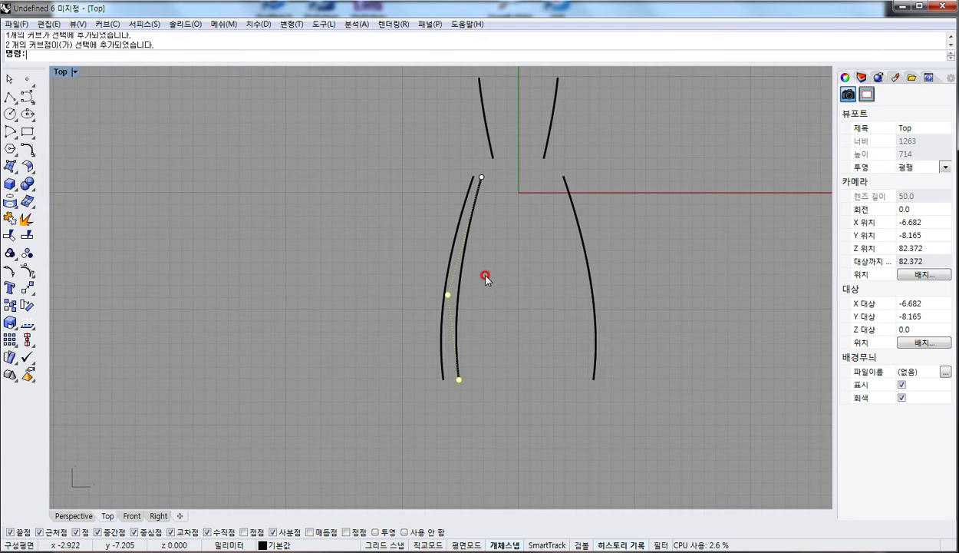
click(13, 324)
click(475, 202)
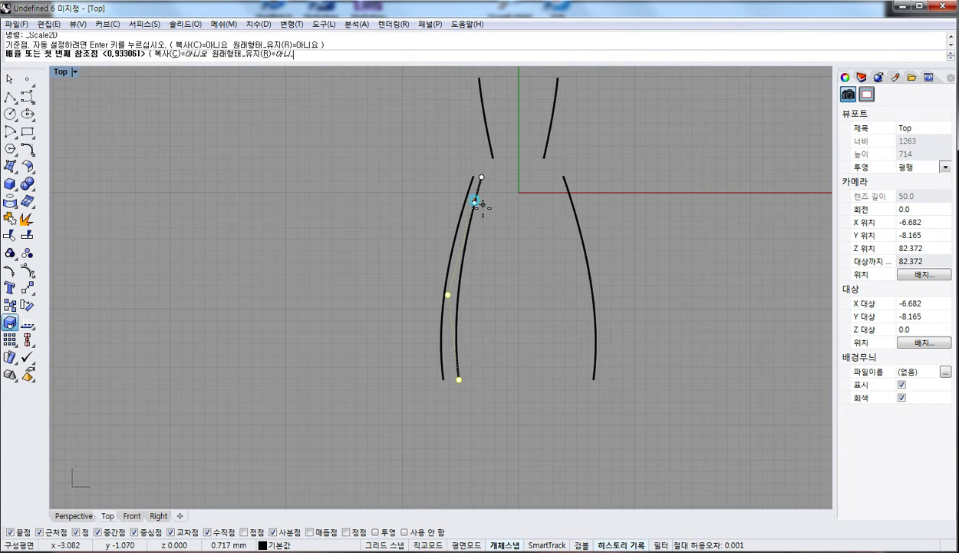
click(474, 299)
click(500, 281)
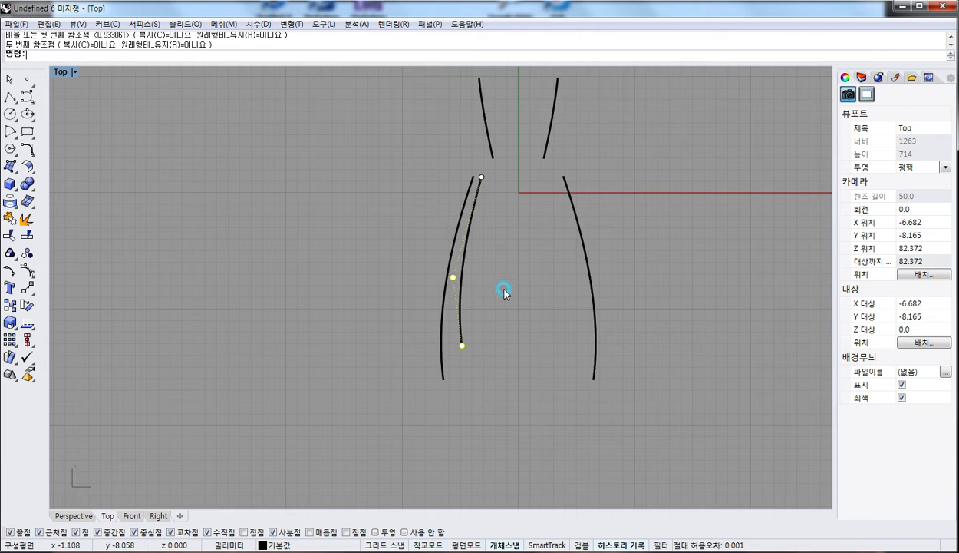
Step: Mirror the inner left body curve across the vertical axis starting at the origin (0), keeping the original, and deselect
click(455, 321)
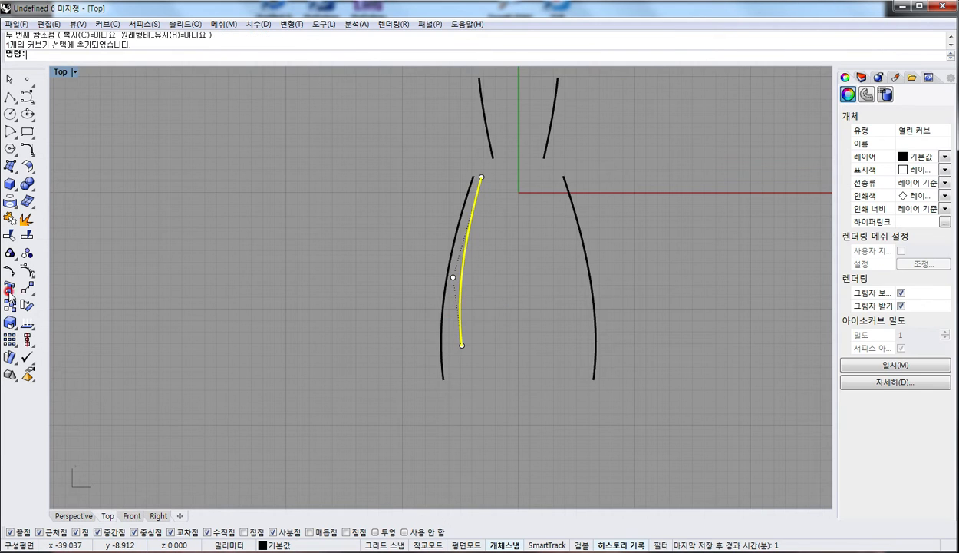
click(32, 291)
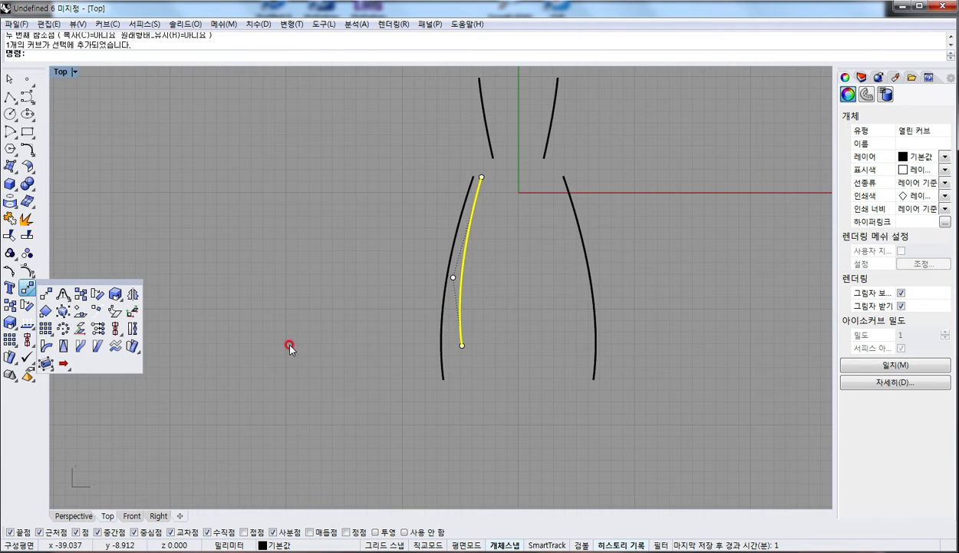
click(131, 302)
text(0)
key(Return)
click(507, 390)
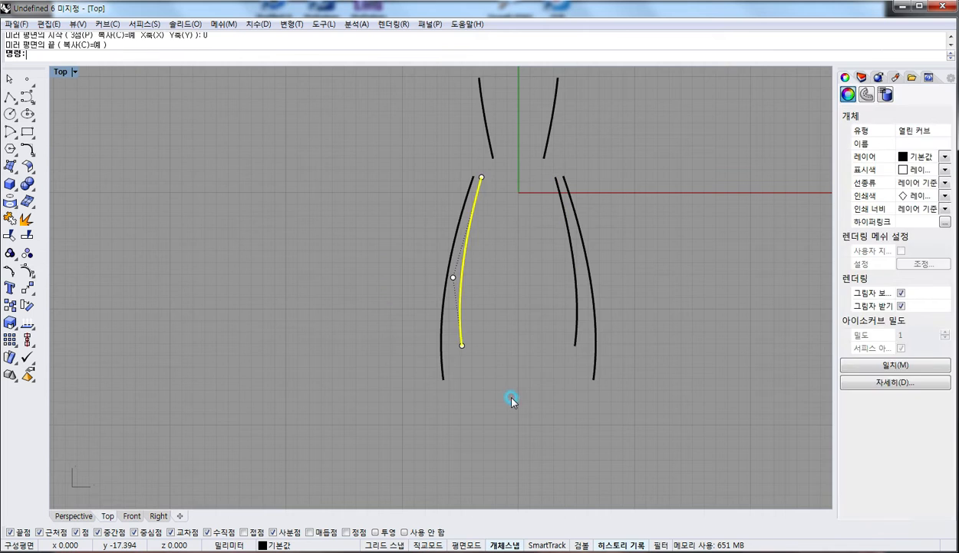
click(559, 374)
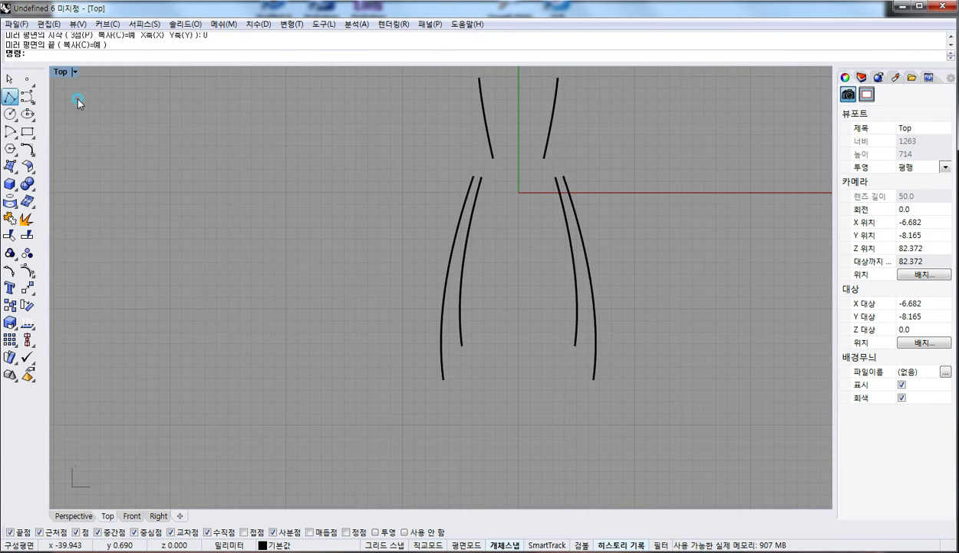
Step: Draw a straight line connecting the upper ends of the two inner body curves
click(477, 175)
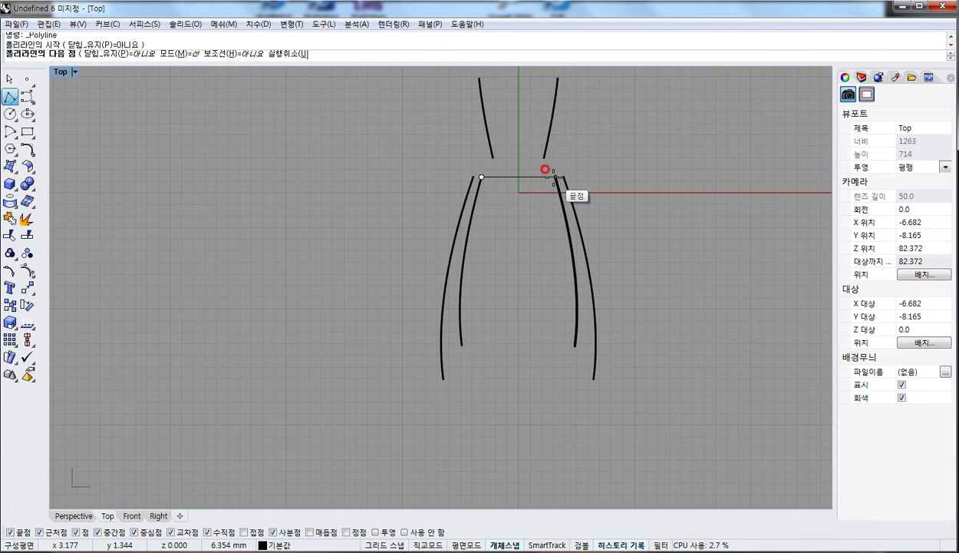
click(545, 169)
right_click(493, 212)
Step: Move the inner body curves and their connecting line slightly down within the outer profile
click(481, 175)
scroll(473, 192, up, 2)
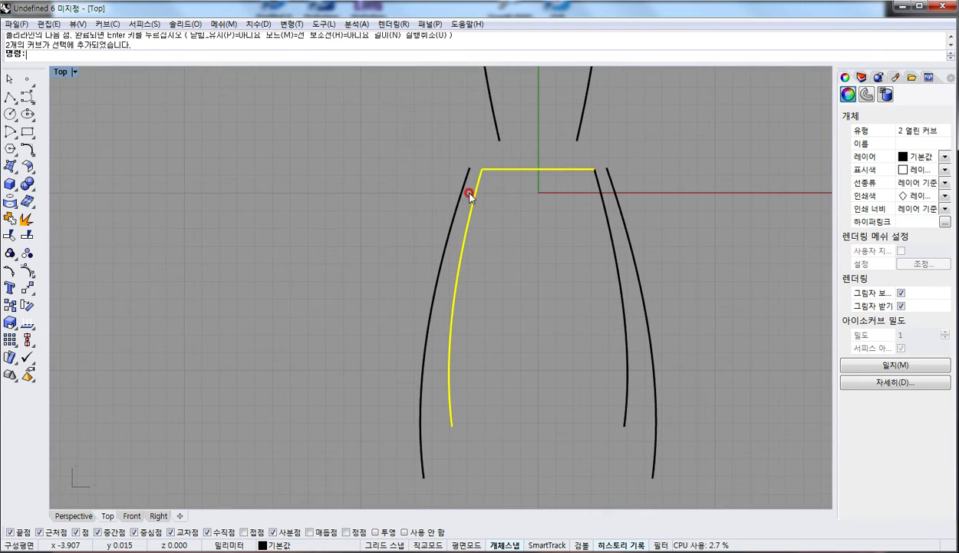
drag(471, 198, 478, 215)
click(501, 234)
Step: Draw a straight line connecting the upper ends of the two outer body curves
key(Return)
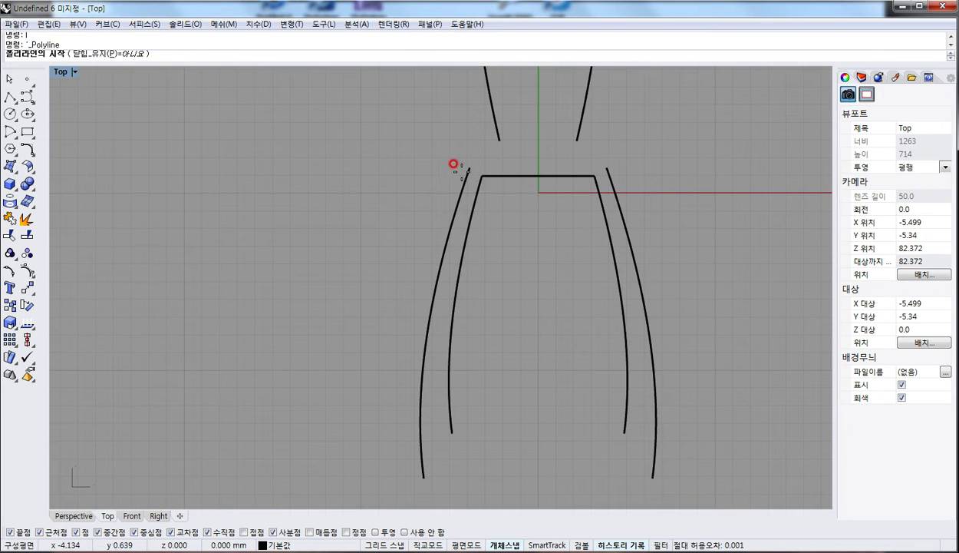
click(470, 166)
click(605, 163)
right_click(523, 143)
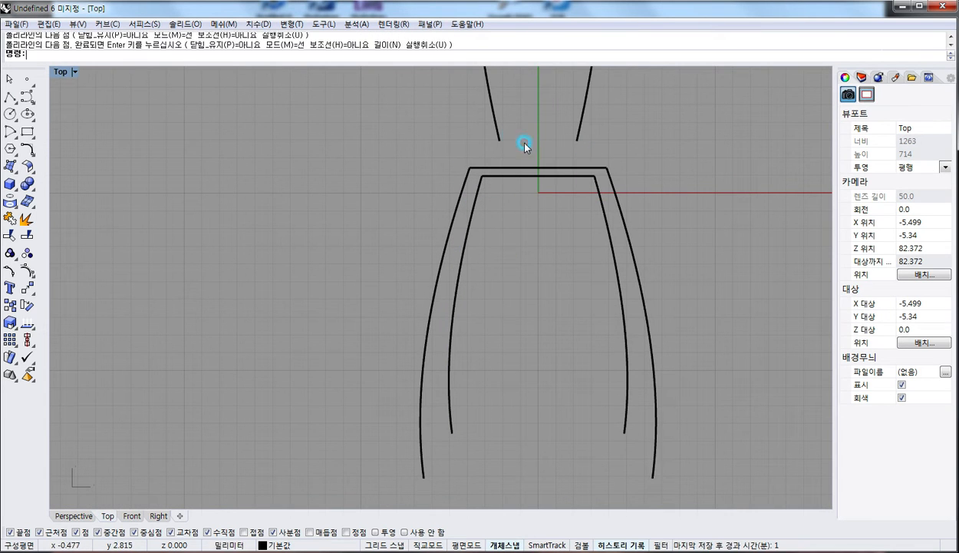
Step: Close the upper bail profile with straight lines across its lower and upper curve ends
key(Return)
click(500, 141)
click(567, 141)
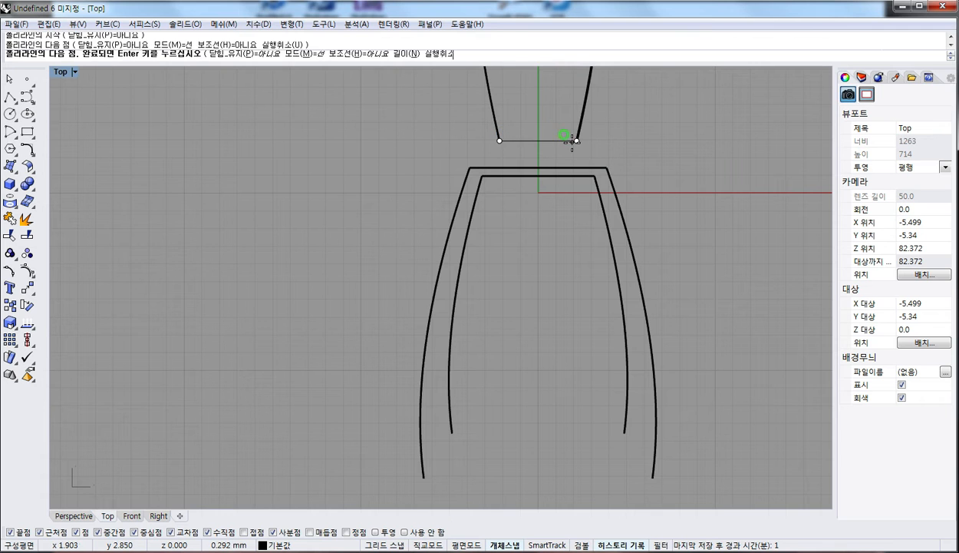
key(Return)
right_drag(540, 204, 522, 313)
key(Return)
click(460, 127)
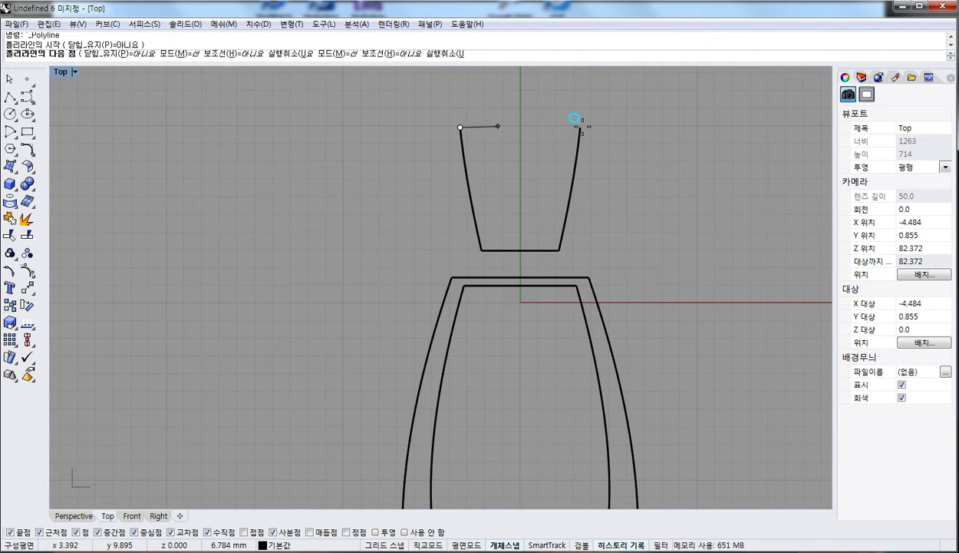
click(579, 127)
key(Return)
right_drag(554, 232, 546, 165)
scroll(499, 320, down, 2)
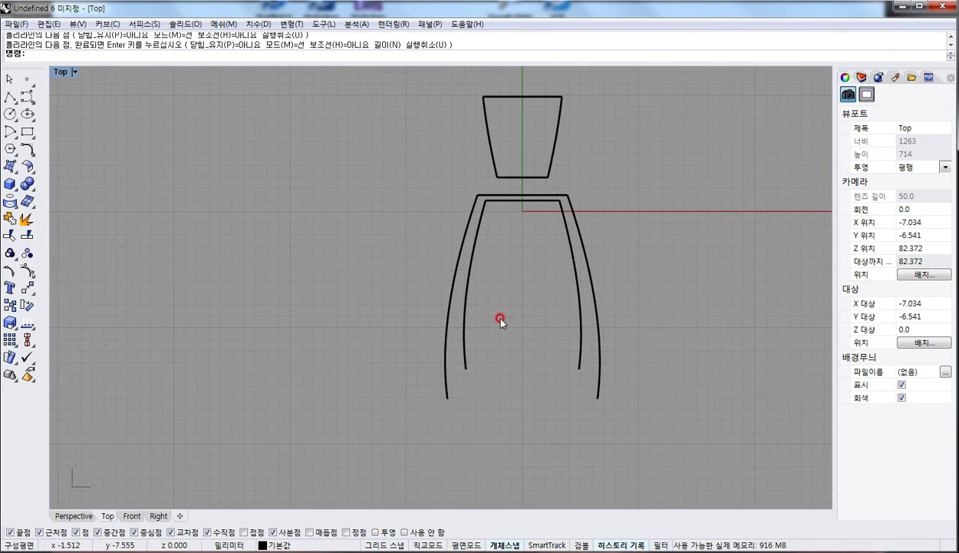
Step: Close the bottoms of the inner and outer body profiles with straight lines between their lower curve ends
key(Return)
click(467, 368)
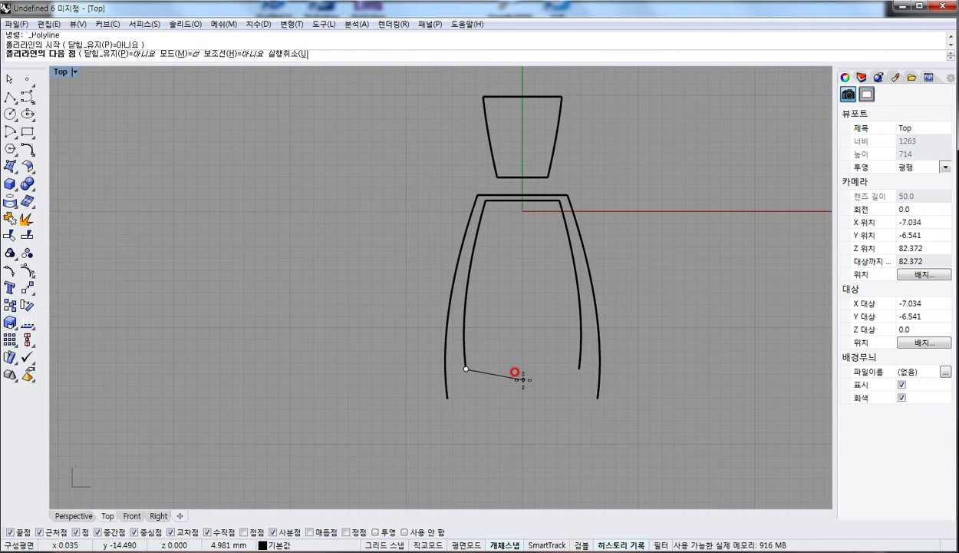
click(579, 368)
key(Return)
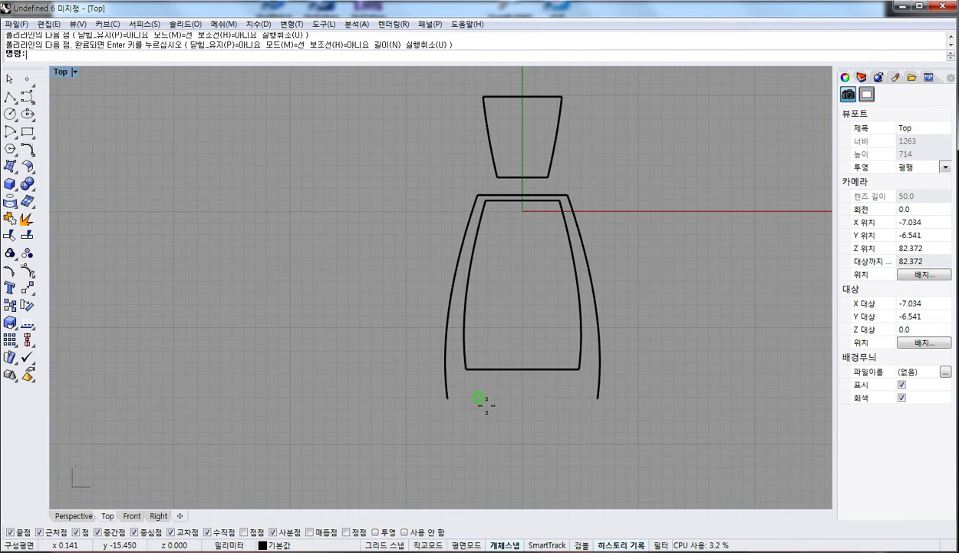
key(Return)
click(447, 396)
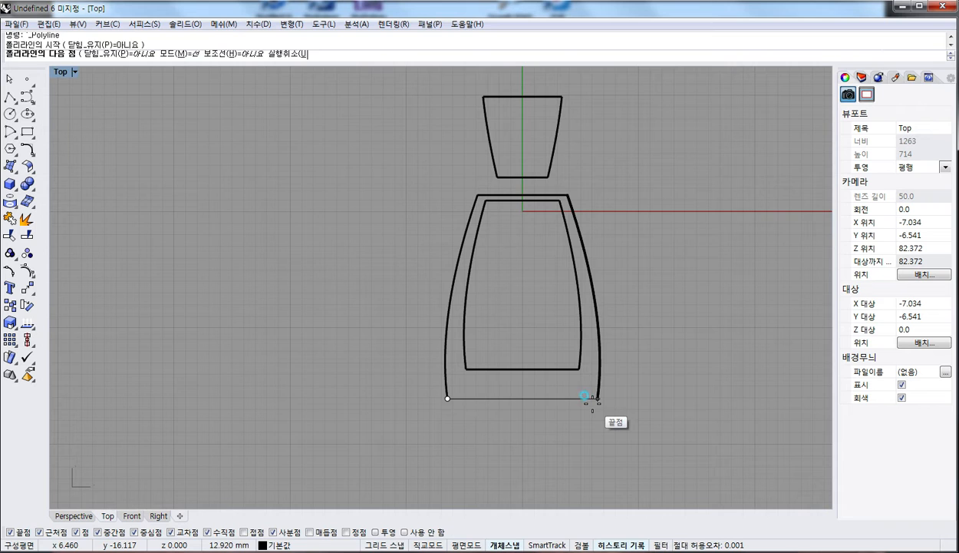
click(598, 396)
key(Return)
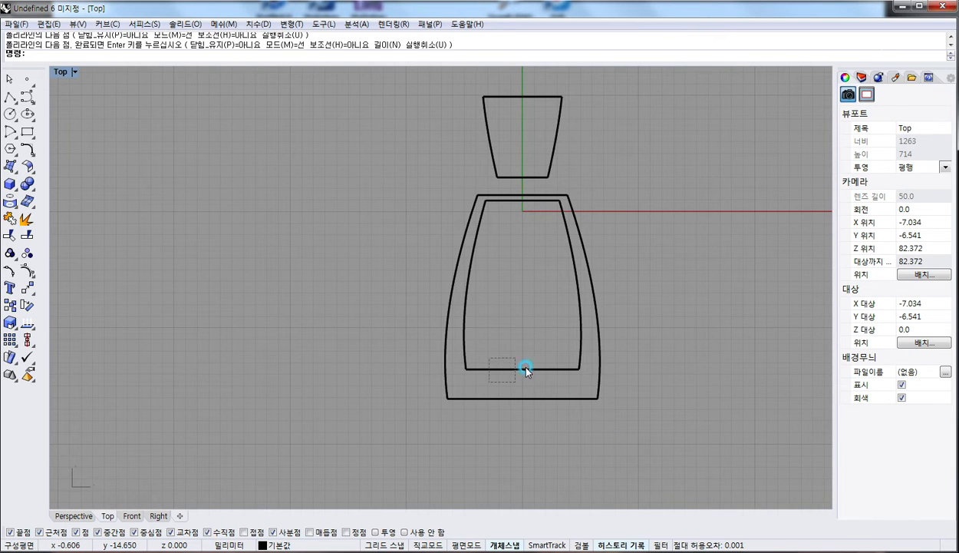
Step: Slant the inner profile's bottom edge upward to the right by scaling the right curve's lower control points together with the edge's endpoint
click(581, 355)
key(F10)
drag(541, 312, 589, 380)
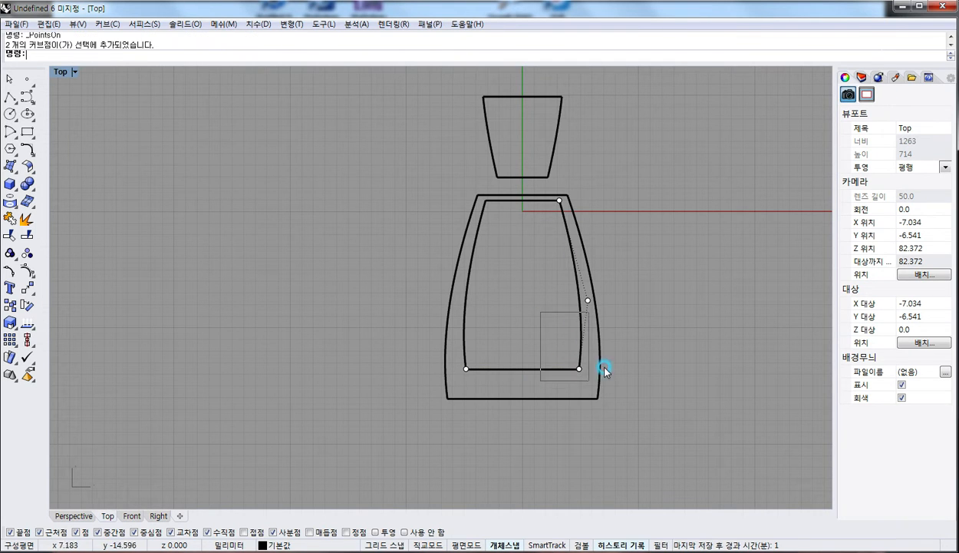
drag(545, 295, 593, 336)
right_click(576, 284)
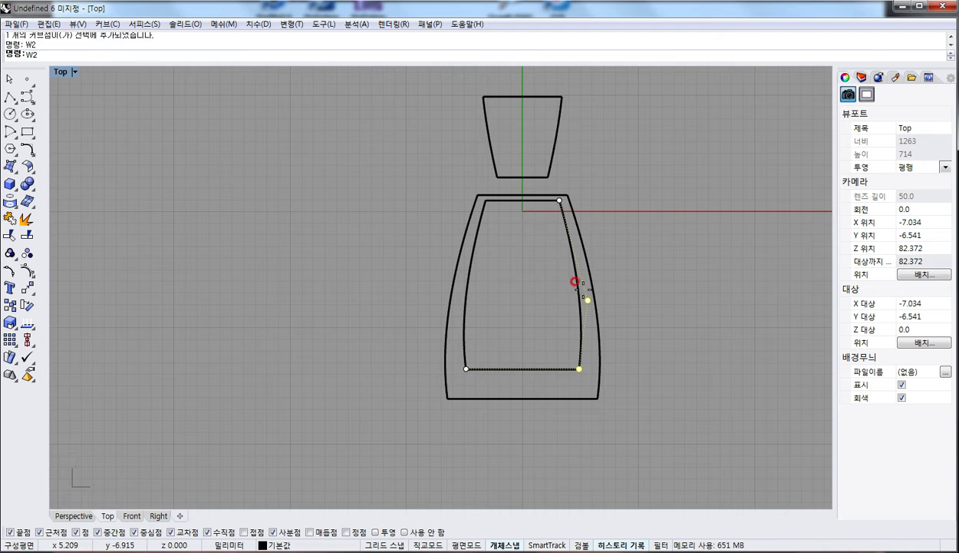
click(576, 279)
click(685, 275)
click(684, 310)
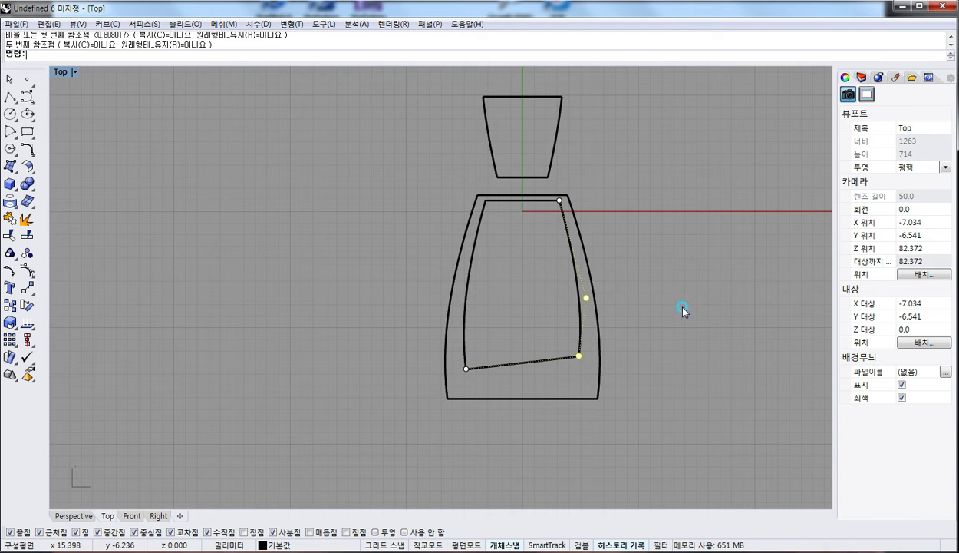
Step: Show the outer profile's control points and lower its bottom-right corner slightly with a vertical Scale1D
right_click(627, 418)
drag(428, 388, 427, 388)
right_click(470, 408)
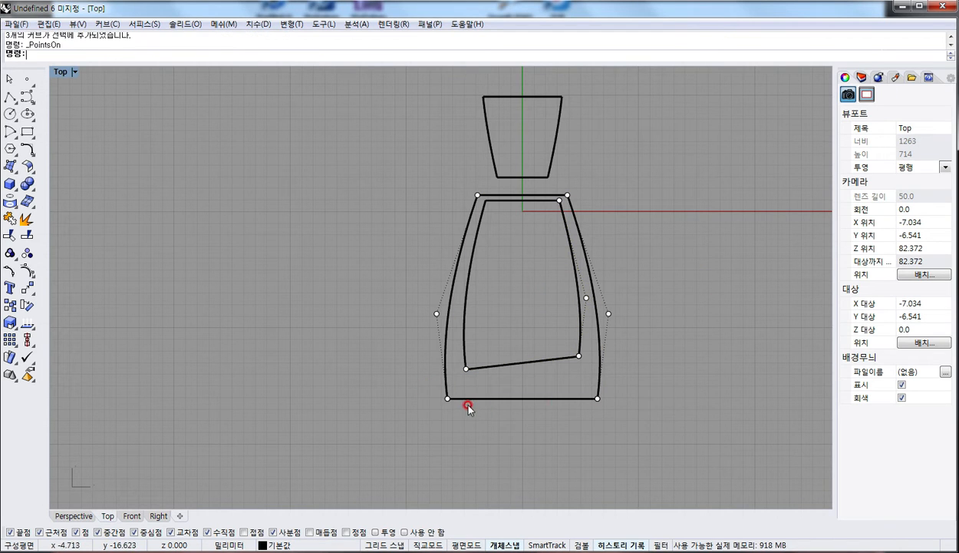
click(597, 398)
click(659, 462)
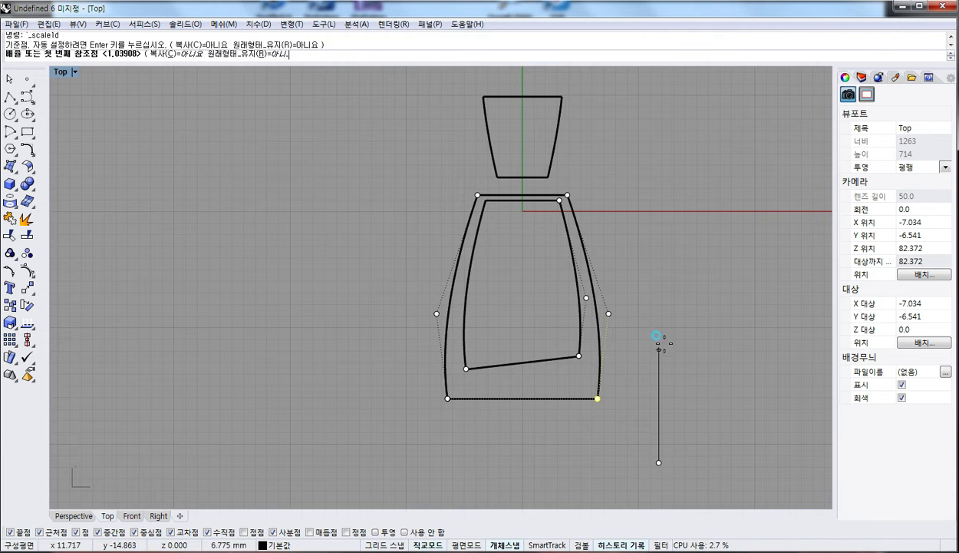
click(659, 343)
click(649, 361)
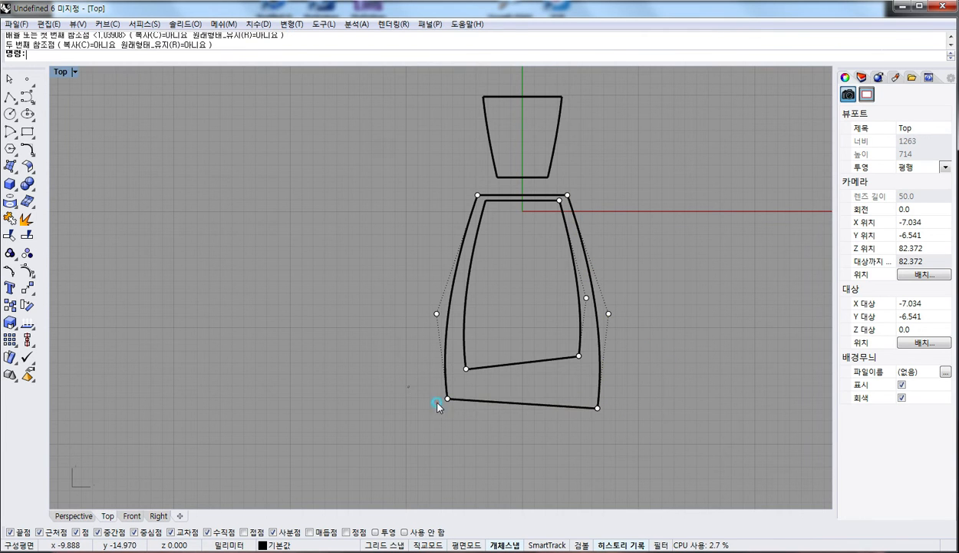
Step: Raise the outer profile's bottom-left corner with a vertical Scale1D of the coincident end points
drag(437, 403, 462, 412)
key(space)
click(647, 448)
shift+click(658, 356)
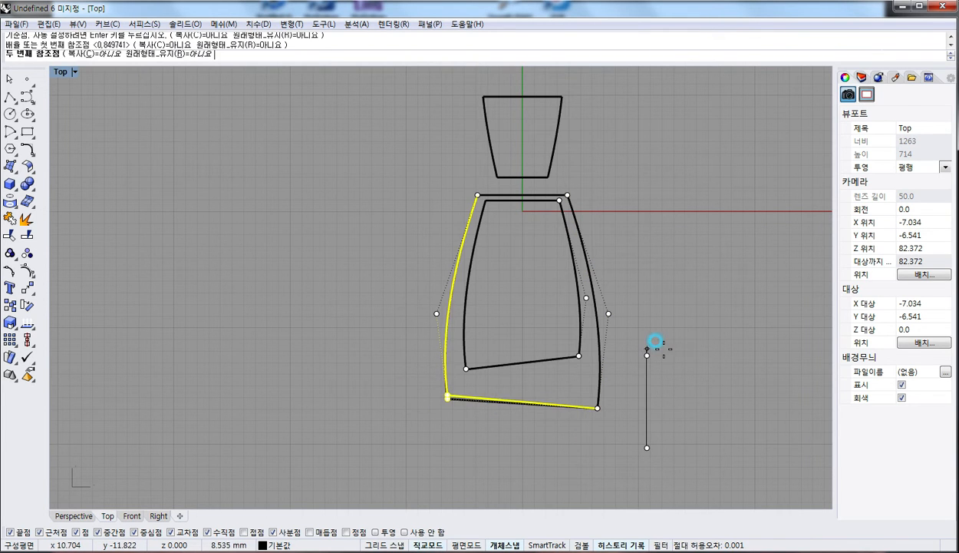
shift+click(665, 341)
Step: Raise the outer profile's bottom-right corner with a vertical Scale1D, keeping it slightly lower than the left corner
drag(578, 388, 621, 444)
key(space)
click(642, 469)
shift+click(642, 393)
shift+click(642, 377)
key(Escape)
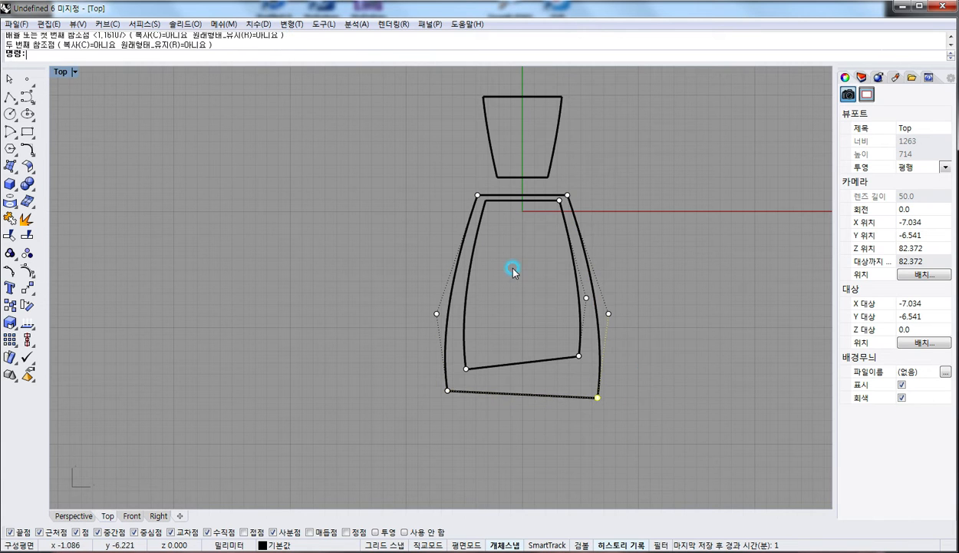
Step: Narrow the four bail profile curves horizontally with Scale1D about the midpoint of their bottom edge
drag(454, 87, 454, 86)
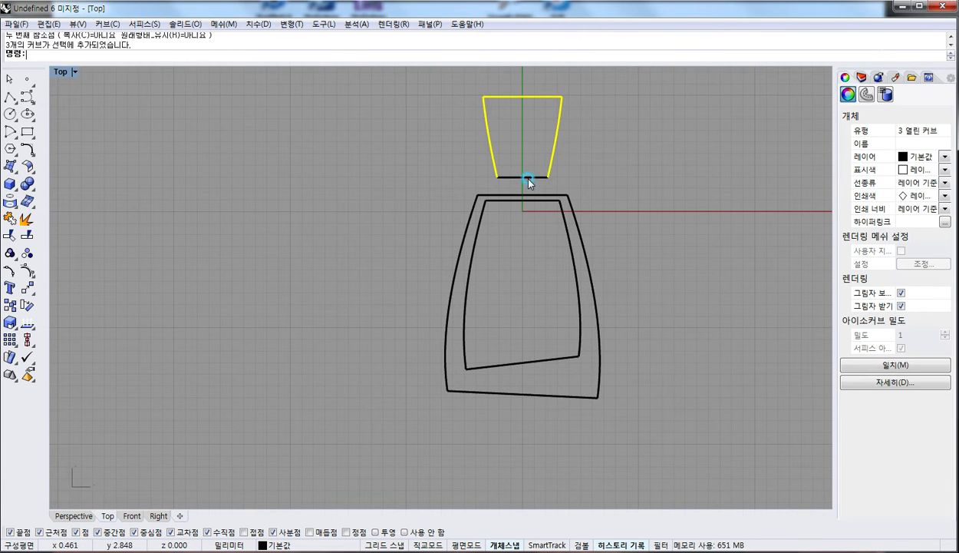
key(space)
click(522, 177)
shift+click(647, 178)
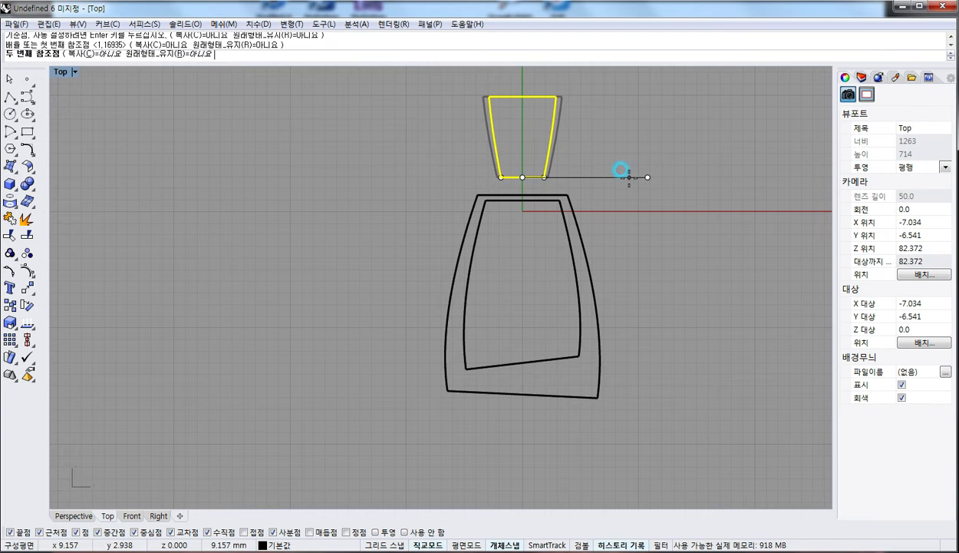
click(606, 176)
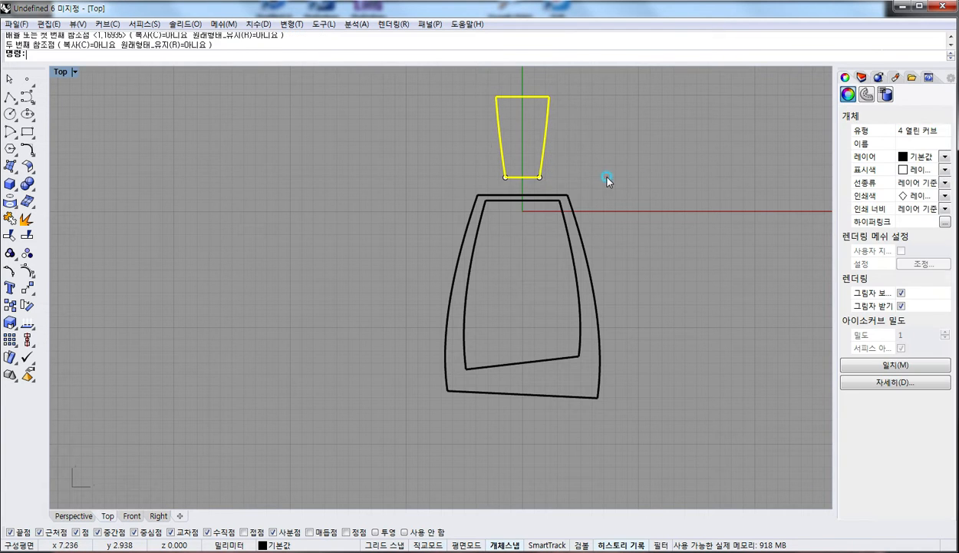
Step: Shorten the bail profile slightly with a vertical Scale1D based at its lower right corner
right_drag(562, 165, 563, 189)
key(space)
click(539, 200)
shift+click(536, 80)
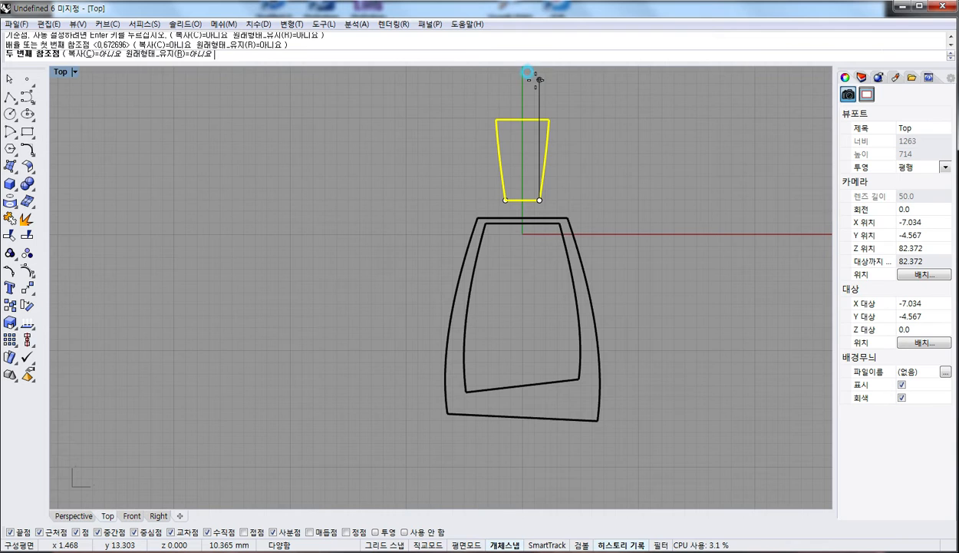
click(531, 81)
Step: Narrow the bail profile slightly with a horizontal Scale1D about the midpoint of its top edge
key(space)
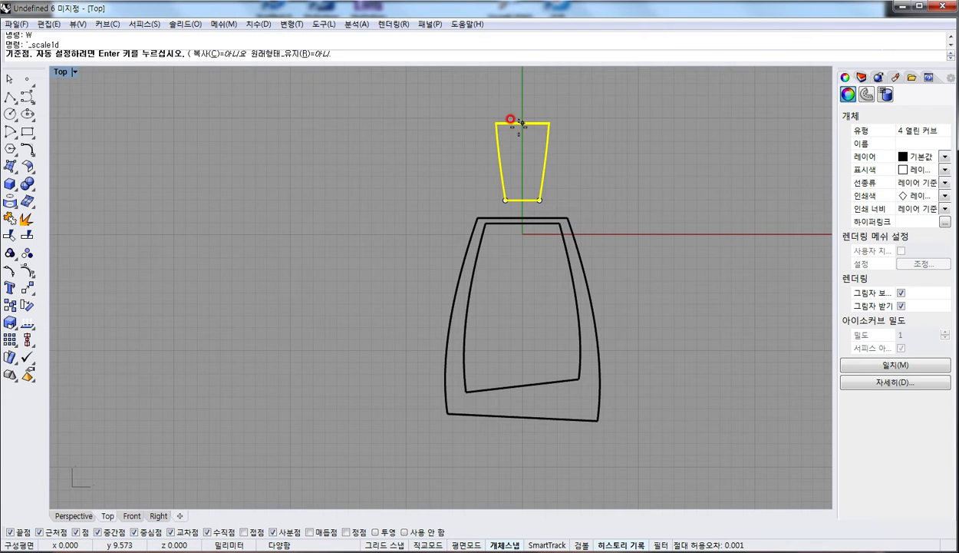
click(522, 123)
click(548, 123)
key(Escape)
key(Escape)
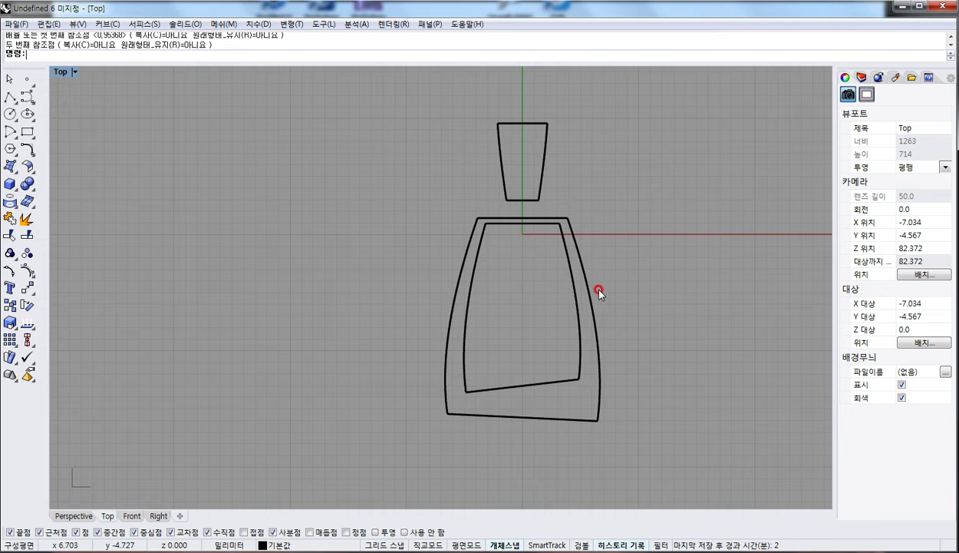
Step: Raise the middle control points of the outer profile's two side curves with a vertical Scale1D based on the X axis
click(448, 343)
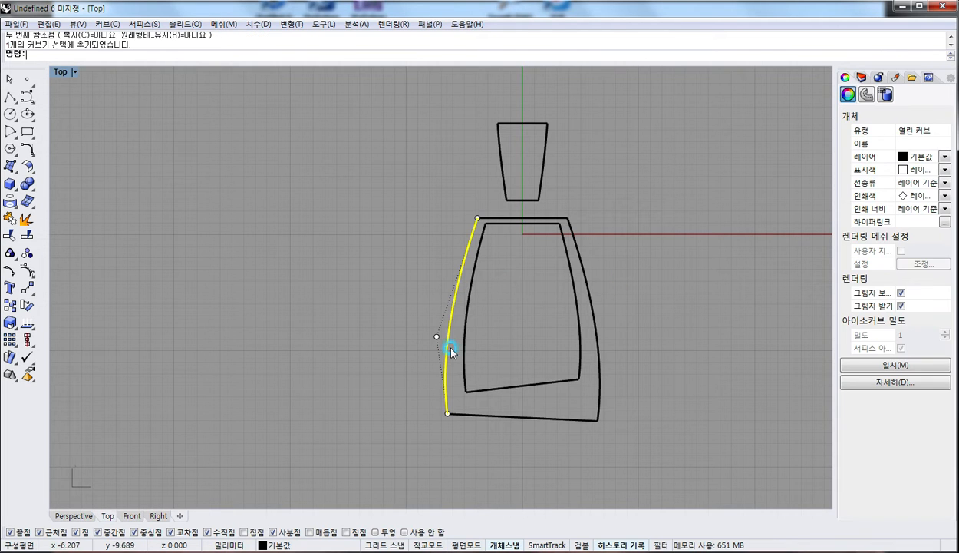
shift+click(591, 303)
key(space)
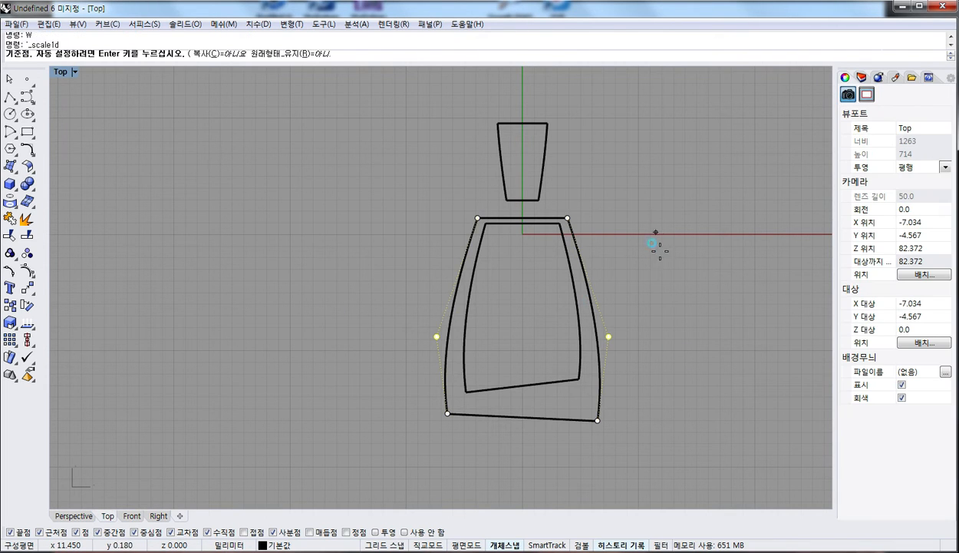
click(656, 232)
click(655, 332)
click(674, 323)
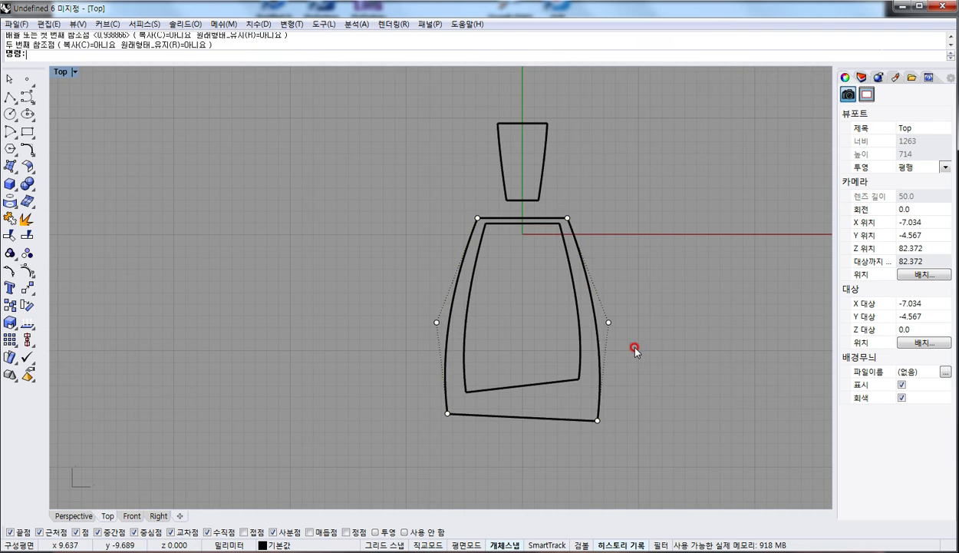
Step: In the Right view of the four-view layout, disable object snaps and lift the bail curves' top end and middle control points into an arch
text(4view)
key(Return)
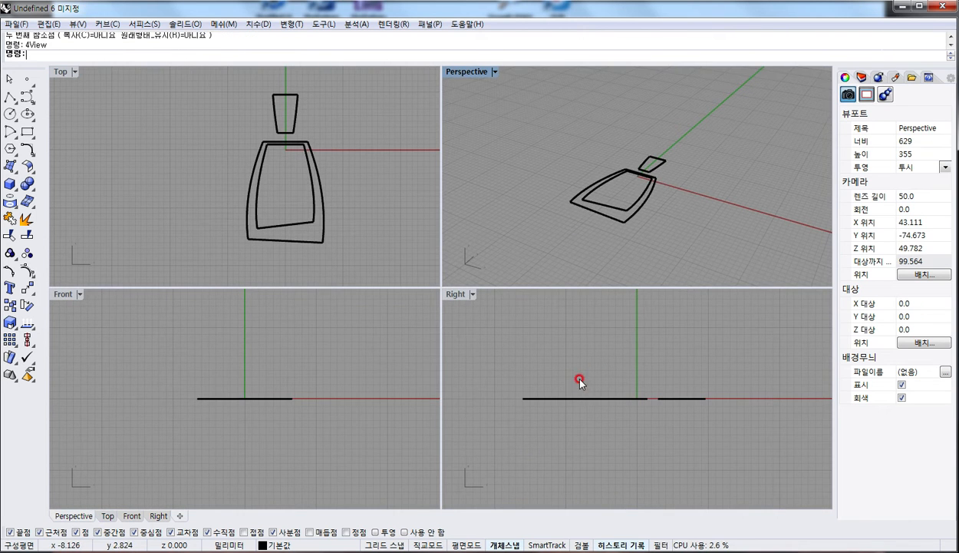
right_drag(675, 190, 661, 197)
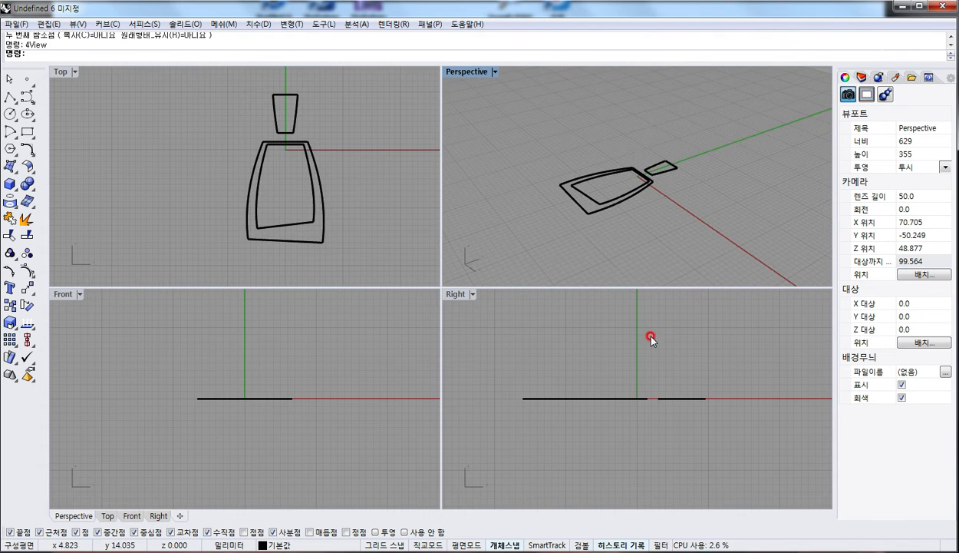
drag(725, 361, 654, 413)
right_drag(685, 417, 645, 411)
key(F10)
drag(713, 458, 718, 382)
scroll(649, 404, up, 1)
click(404, 532)
drag(625, 369, 661, 380)
Step: Lower the bail curves' raised top end points slightly with a vertical Scale1D in the Right view
click(716, 381)
key(Return)
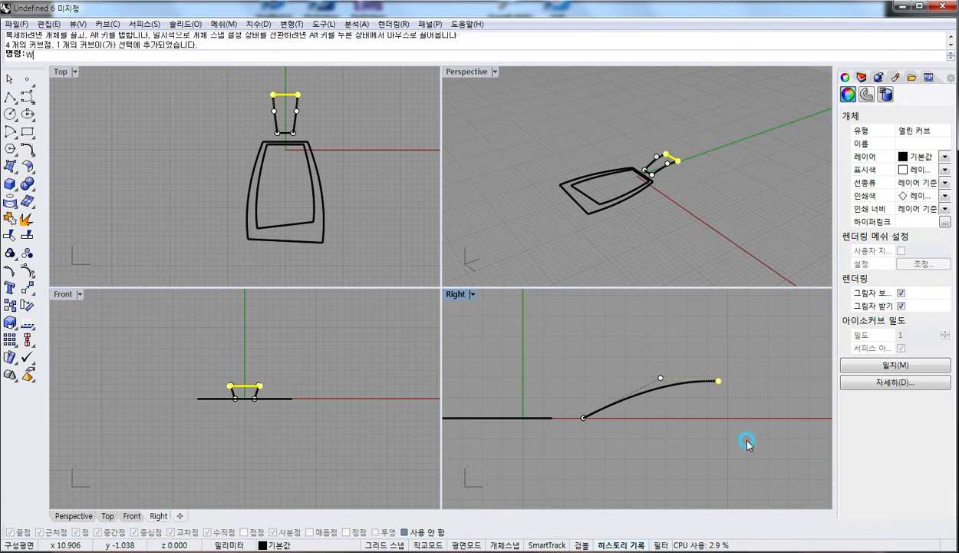
click(746, 438)
click(731, 342)
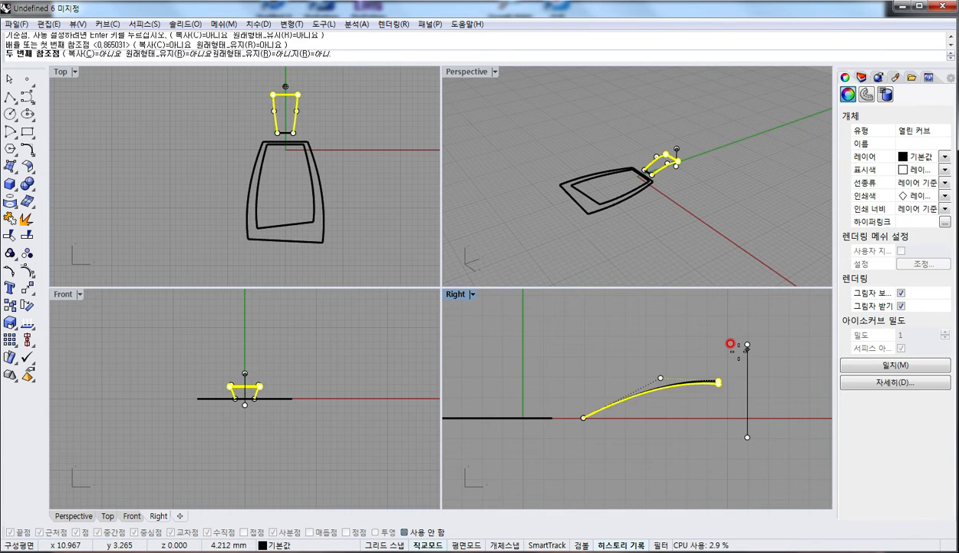
click(738, 351)
Step: Fine-tune the height of the bail side curves' middle control points with a vertical Scale1D
drag(647, 352, 693, 426)
text(w)
key(space)
click(693, 427)
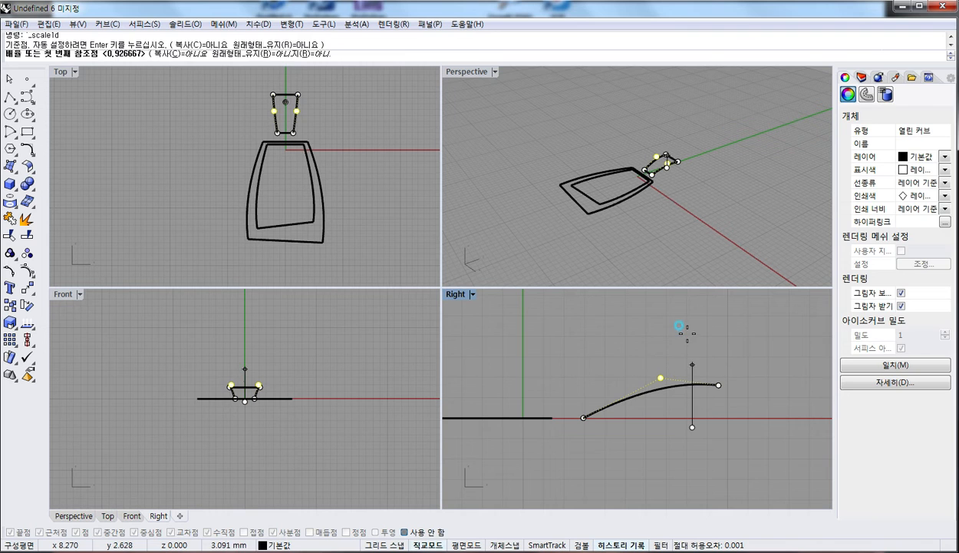
click(688, 333)
click(687, 333)
Step: Extrude the four bail curves straight down, using a vertical extrusion direction defined in the Right view
drag(774, 322, 566, 423)
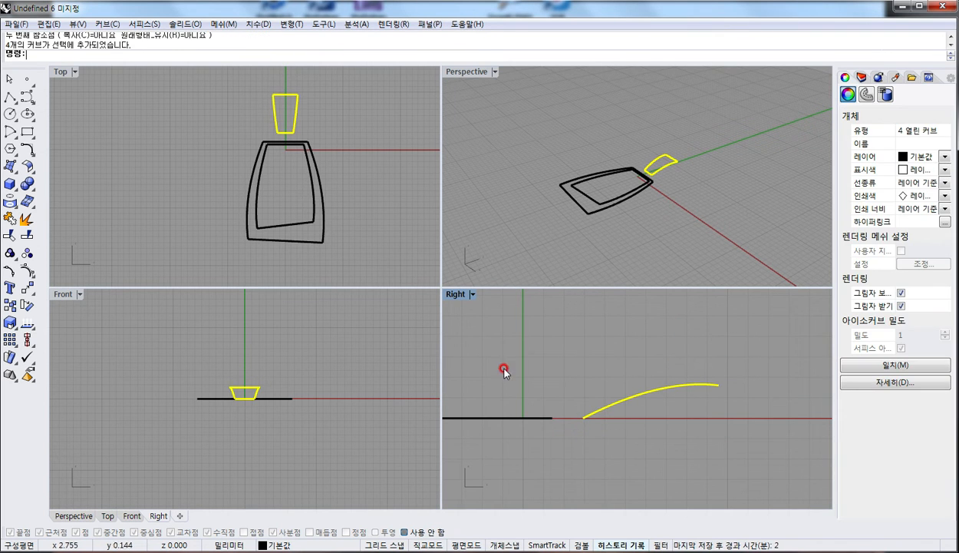
click(10, 184)
click(66, 224)
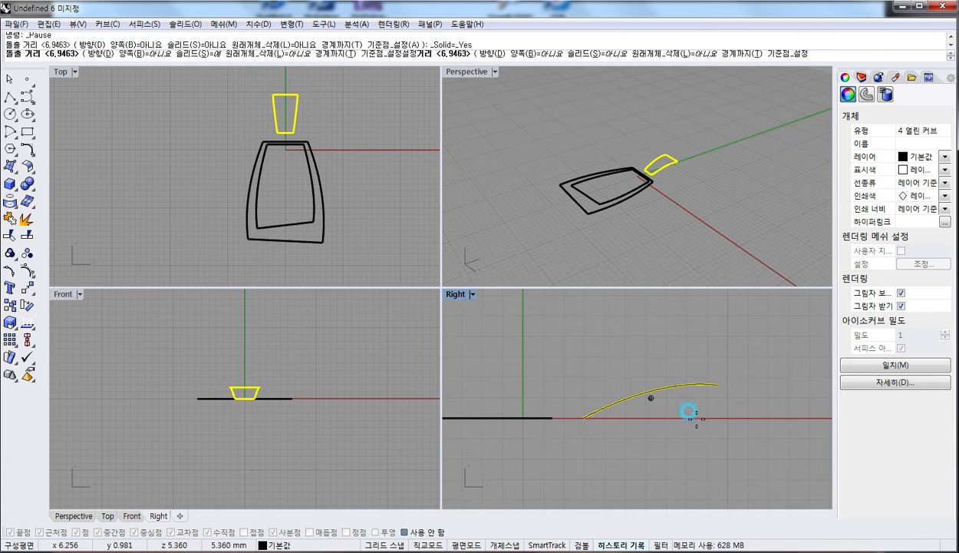
click(98, 54)
click(722, 382)
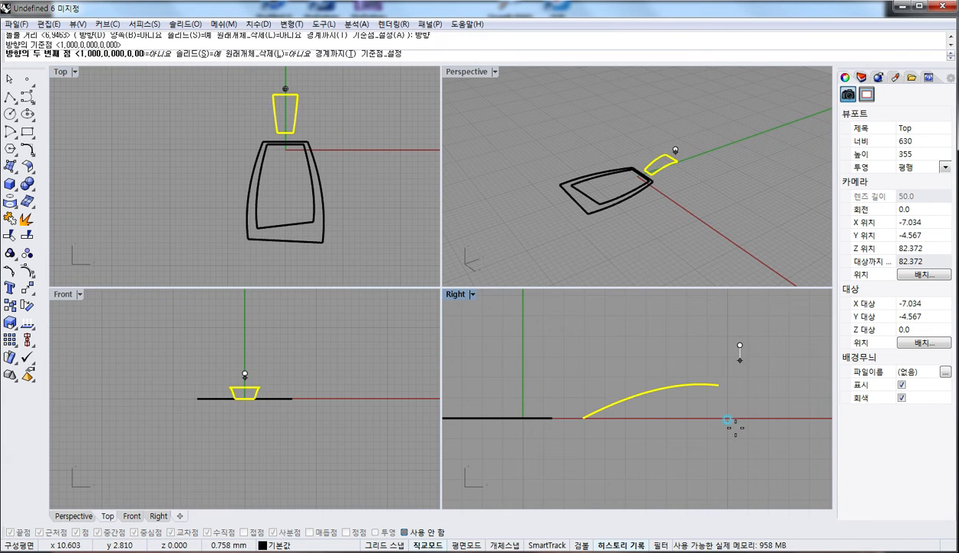
click(735, 441)
right_drag(724, 430, 681, 420)
click(705, 362)
Step: Lower the bottom middle control points of the extruded bail sides with a vertical Scale1D in the maximized Right view
double_click(455, 294)
drag(695, 419, 513, 327)
click(25, 222)
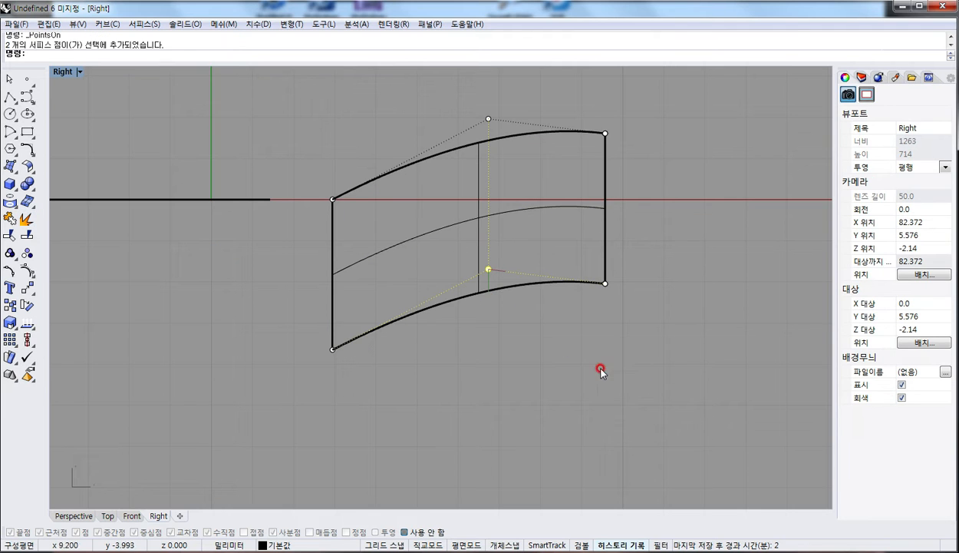
right_click(690, 393)
click(690, 384)
click(680, 258)
click(673, 321)
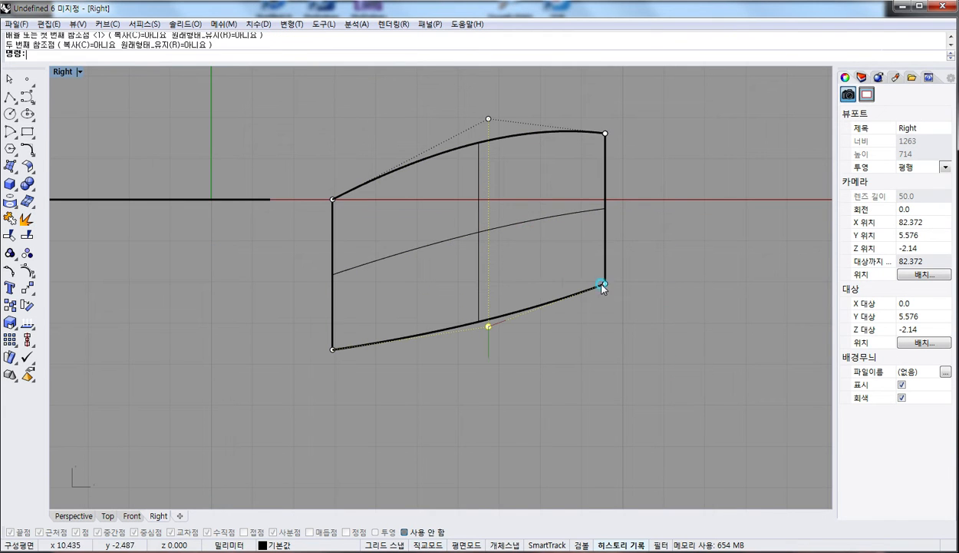
Step: Lower the bottom middle and wide-end control points of the bail sides together with a vertical Scale1D
drag(393, 241, 634, 393)
right_click(685, 419)
click(692, 431)
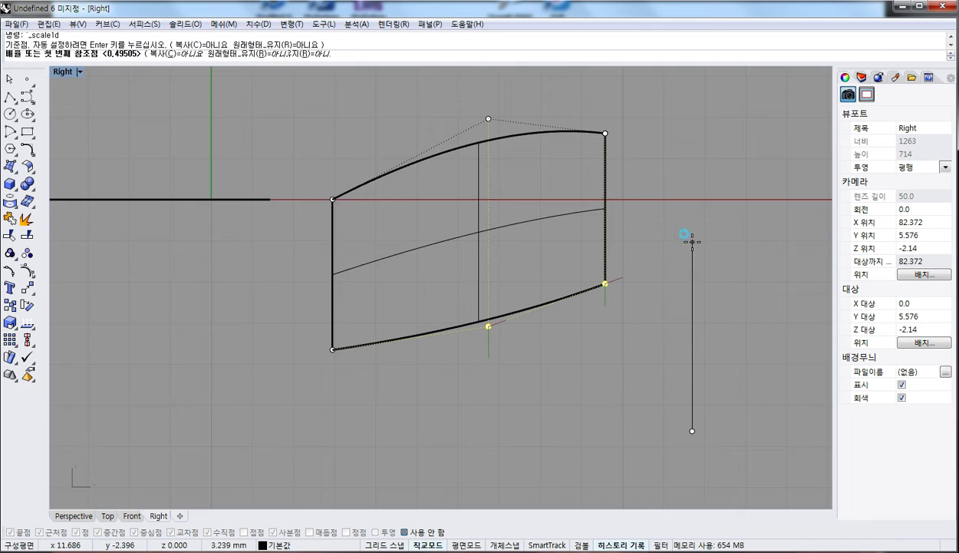
click(692, 238)
click(673, 290)
Step: Try to raise the bail sides' bottom narrow-end points with Scale1D without the end wall's points, and undo it
drag(295, 278, 357, 382)
right_click(291, 325)
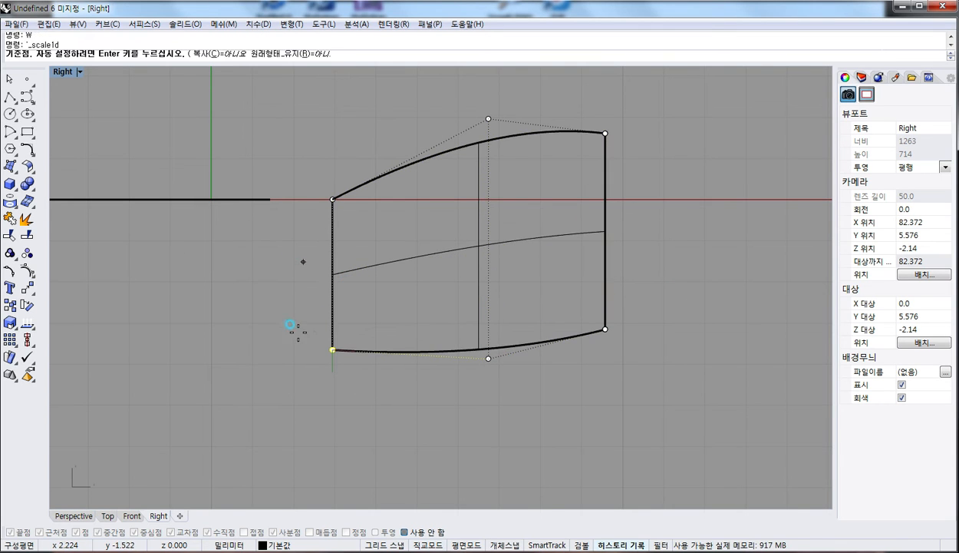
click(303, 399)
click(304, 261)
click(273, 323)
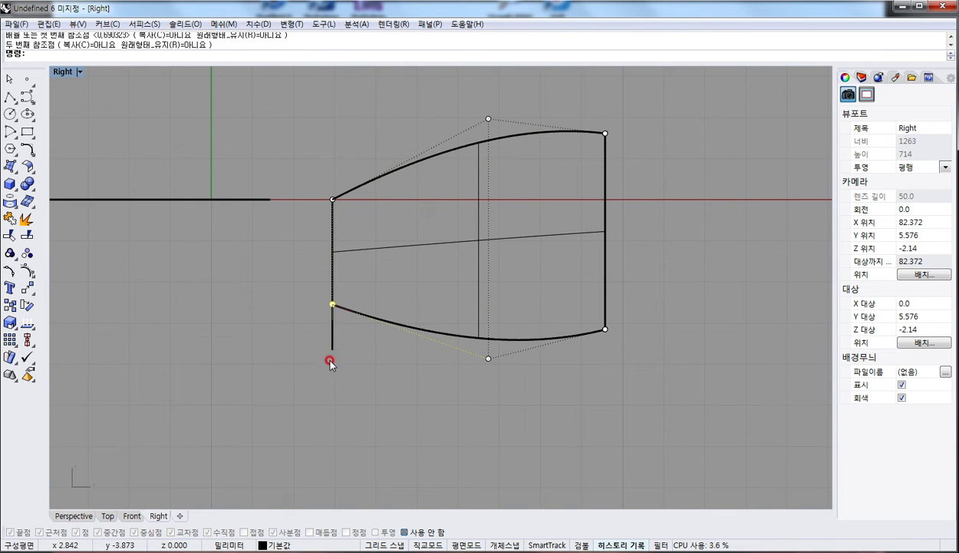
key(ctrl+z)
Step: Enable the narrow end wall's control points and raise the bail's whole bottom narrow-end edge with a vertical Scale1D
drag(373, 379, 278, 269)
key(F10)
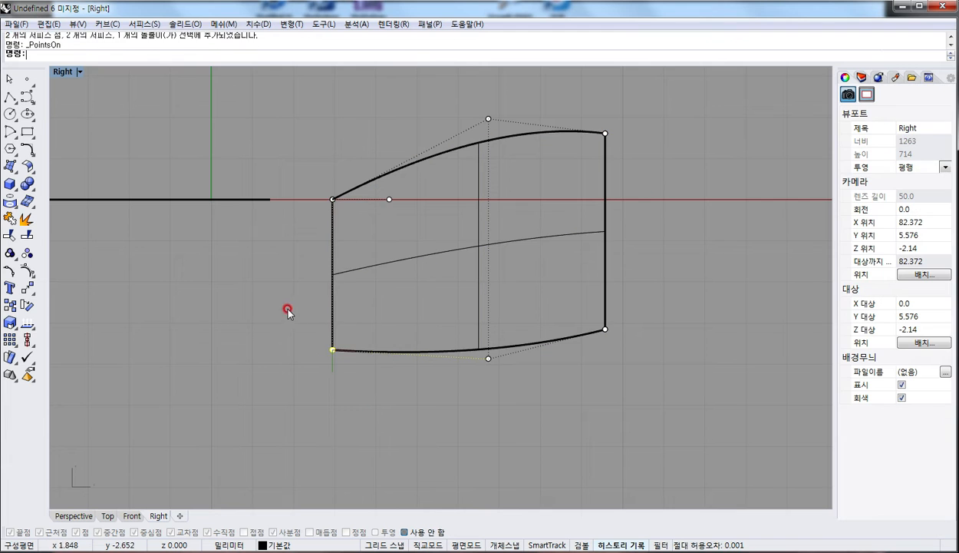
right_click(289, 270)
click(294, 261)
click(294, 415)
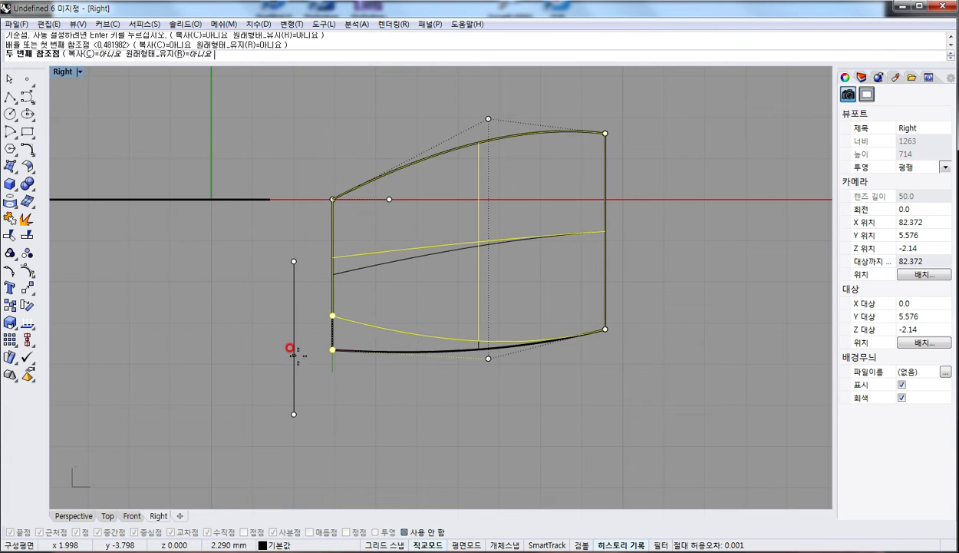
click(332, 350)
key(Escape)
Step: Restore the four-view layout and display the bail shaded in a close-up Perspective view
text(4)
key(Return)
text(4)
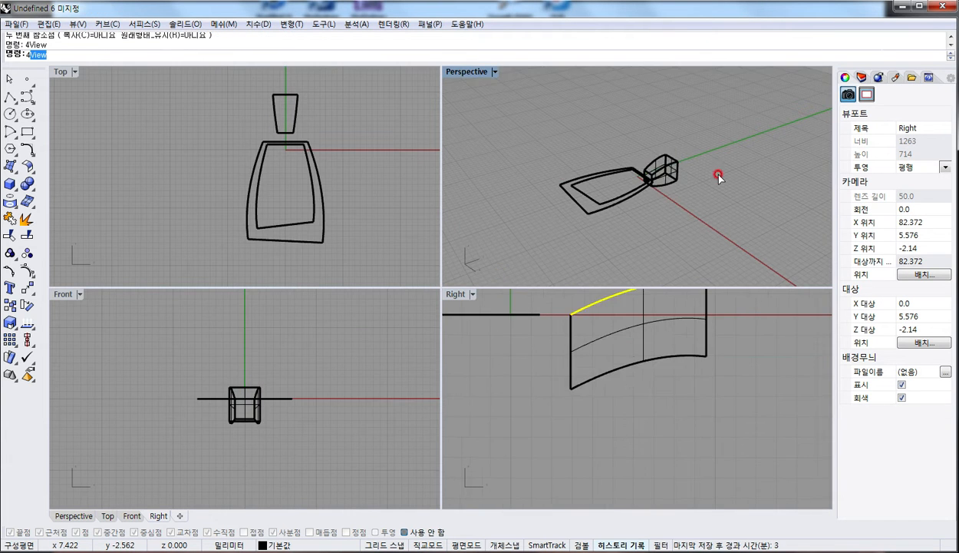
mouse_move(719, 175)
right_down()
mouse_move(643, 180)
mouse_move(667, 219)
mouse_move(681, 199)
mouse_move(667, 155)
right_up()
scroll(642, 181, up, 4)
key(ctrl+alt+s)
scroll(668, 155, up, 2)
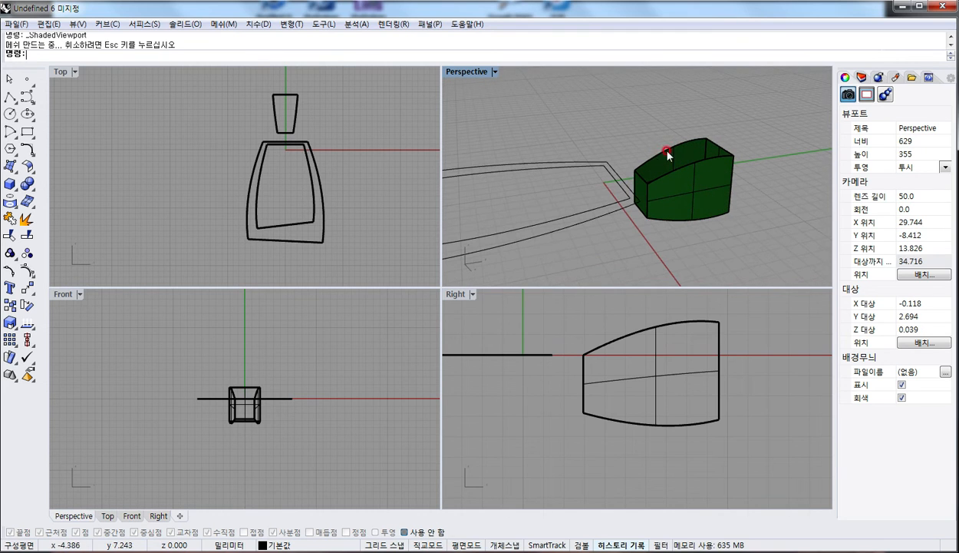
Step: Loft the bail's two upper side curves with straight sections to close its top
click(23, 169)
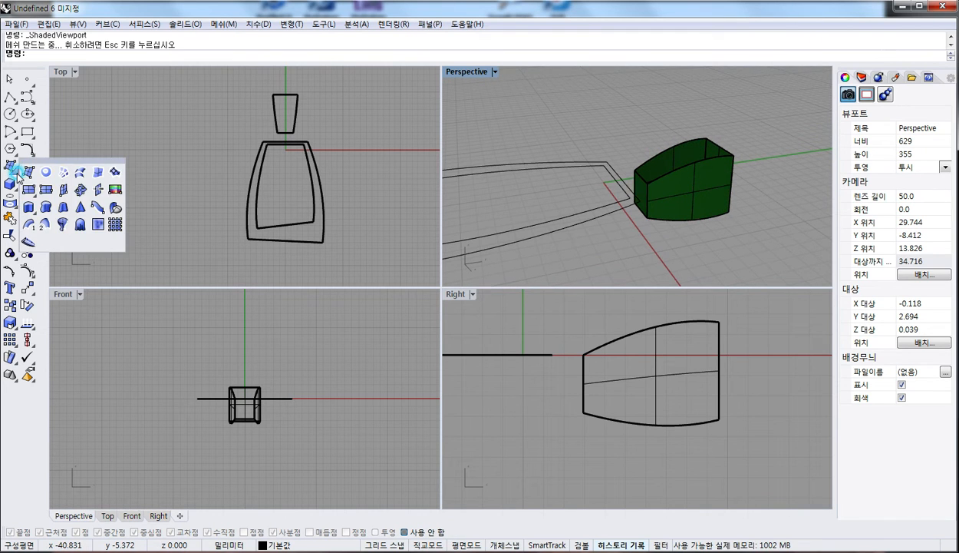
click(76, 168)
click(648, 171)
click(631, 160)
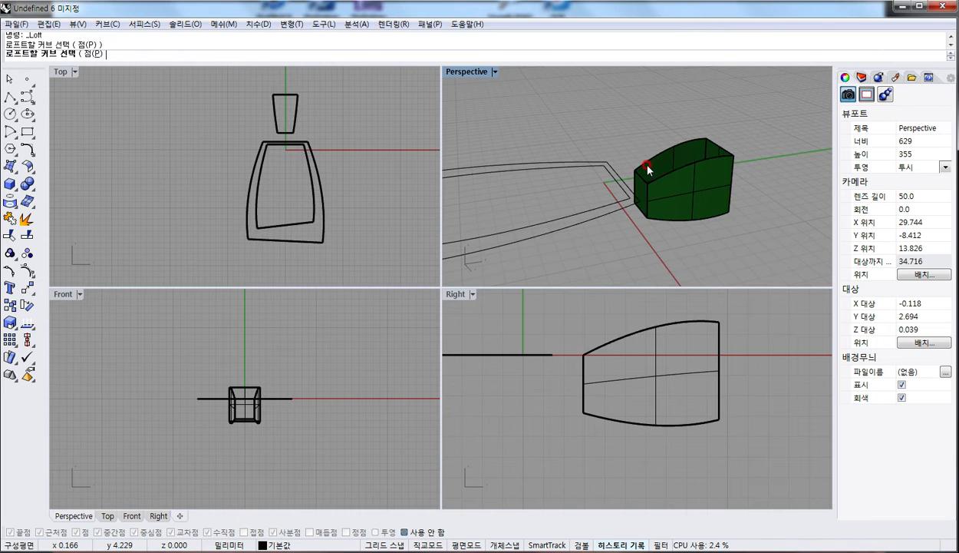
click(647, 169)
click(681, 196)
key(Return)
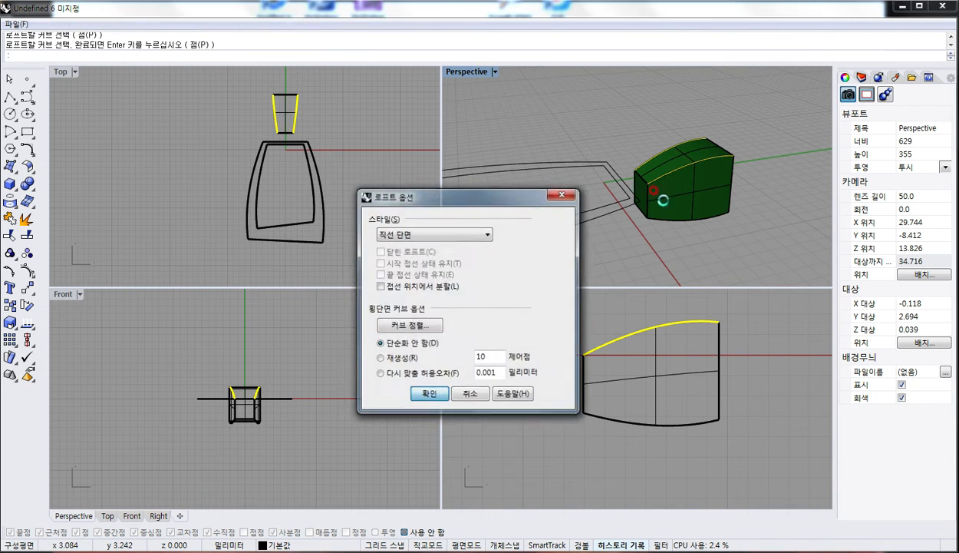
key(Return)
Step: Loft the two lower side edges of the bail with the same options to close its underside
right_drag(649, 172, 674, 207)
click(665, 207)
click(648, 221)
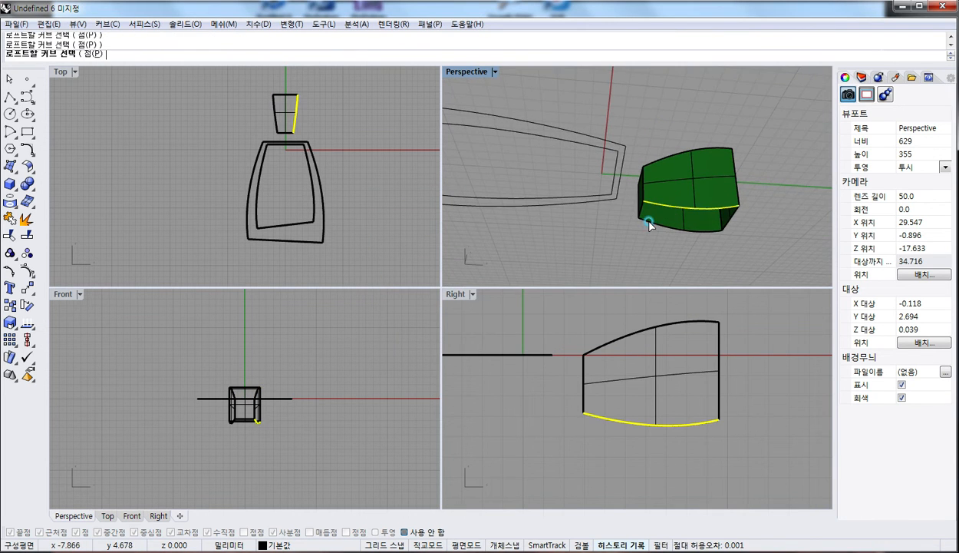
right_click(654, 222)
right_click(686, 381)
Step: Try to shrink the bail's underside by scaling all its lower control points about their centre, and undo the scaling
click(525, 396)
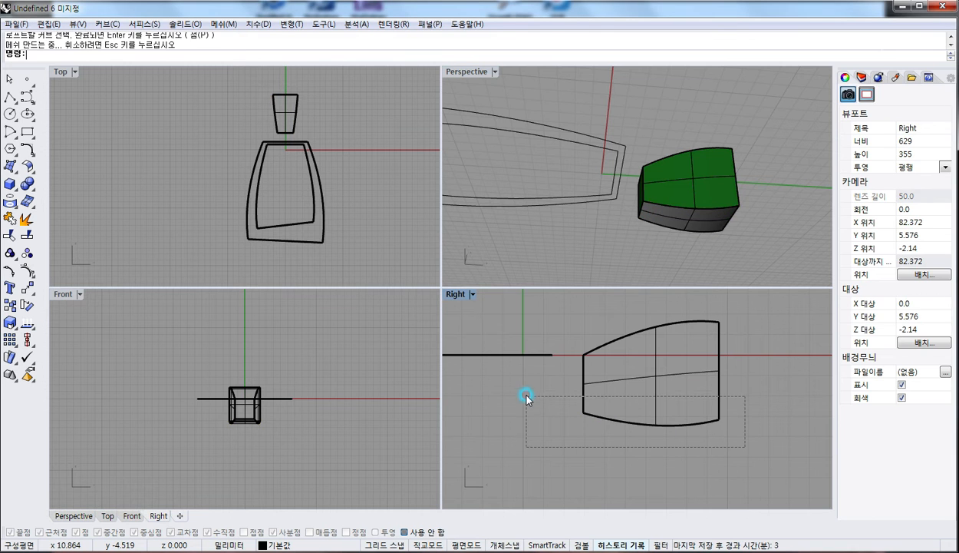
key(ctrl+a)
key(F10)
drag(540, 381, 806, 480)
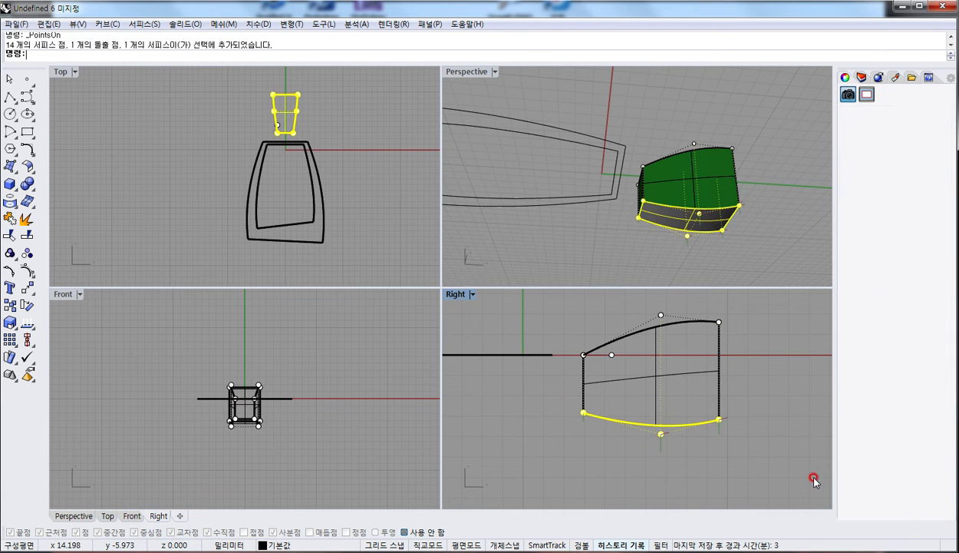
right_drag(677, 188, 676, 401)
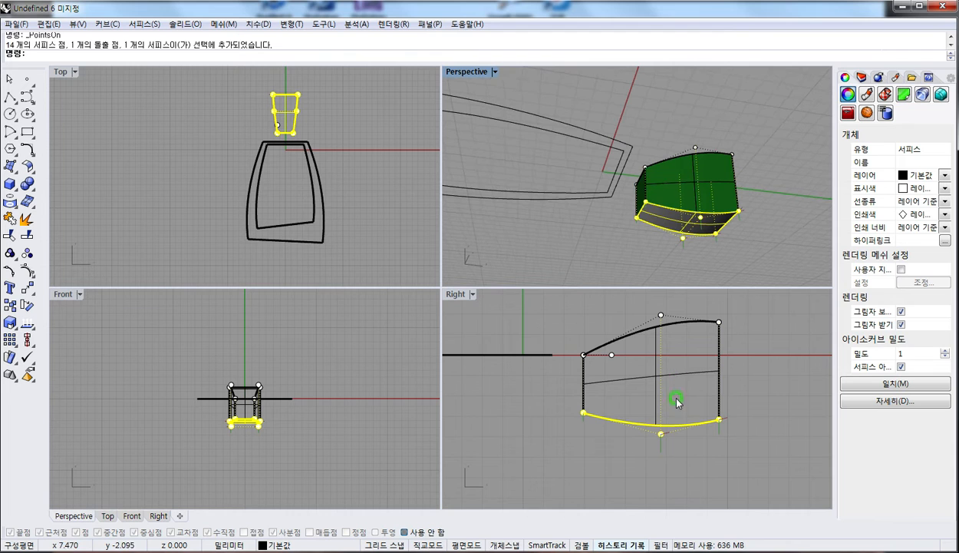
click(10, 322)
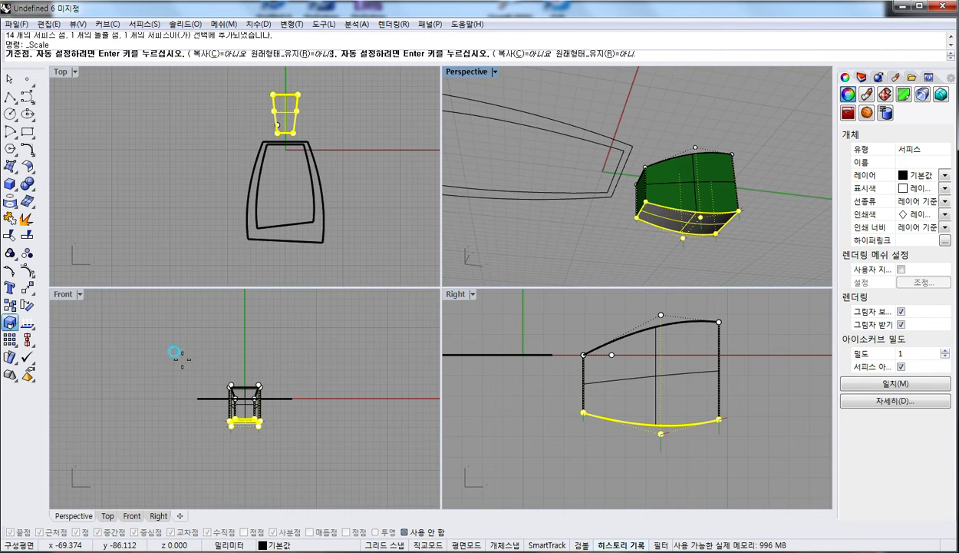
click(648, 407)
click(745, 400)
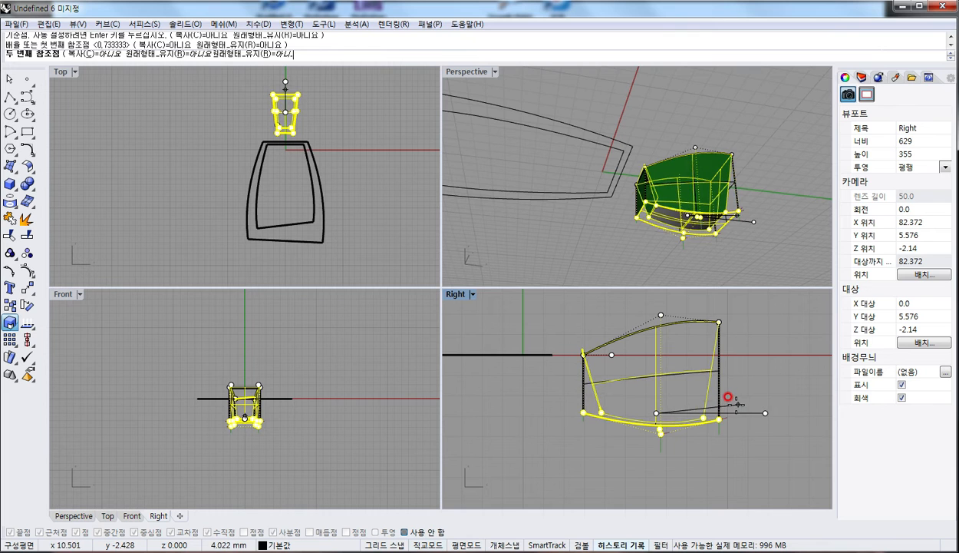
click(729, 401)
right_drag(699, 199, 656, 203)
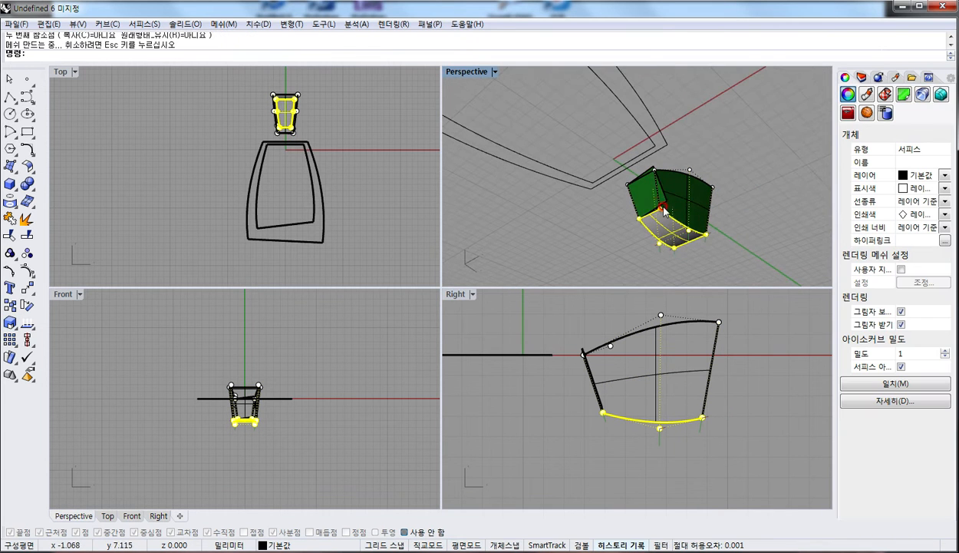
key(ctrl+z)
click(651, 200)
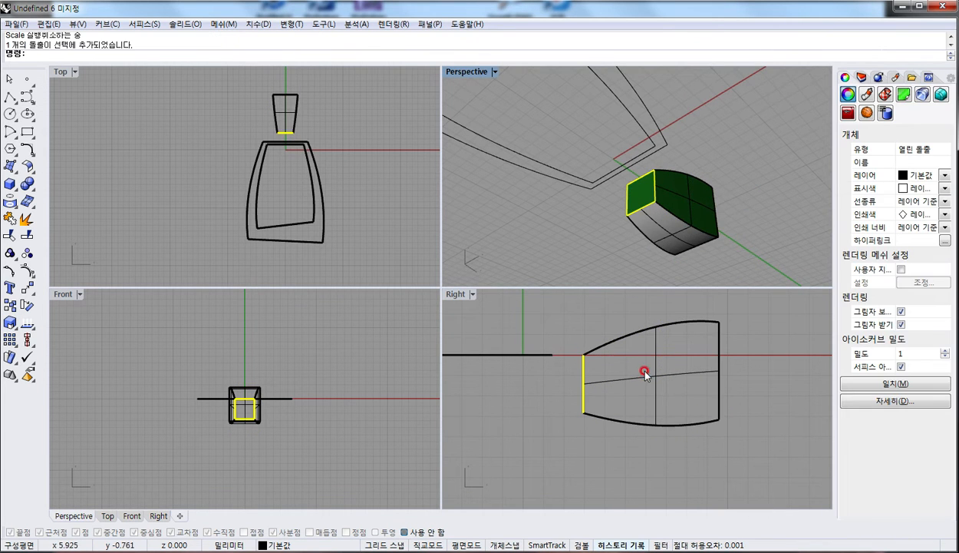
scroll(660, 211, up, 3)
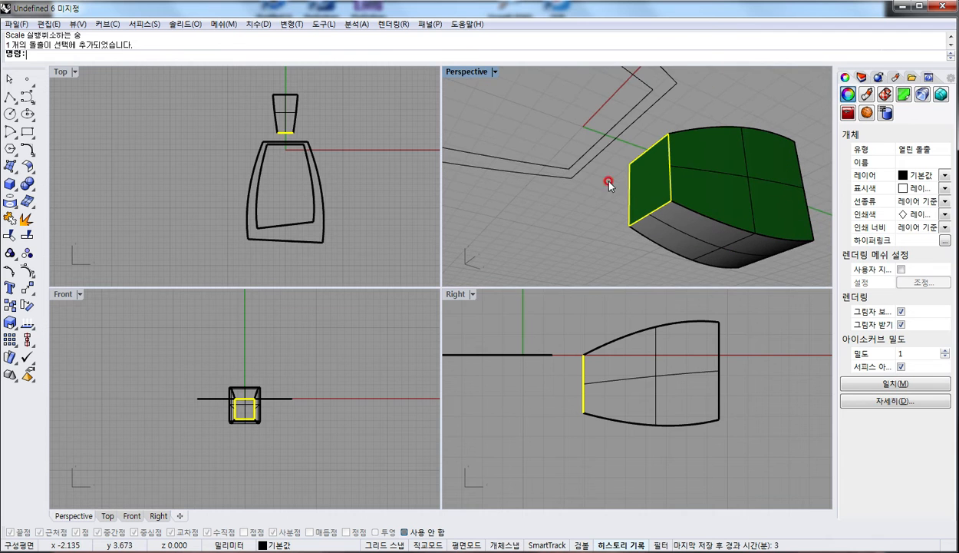
right_drag(774, 209, 535, 229)
click(362, 188)
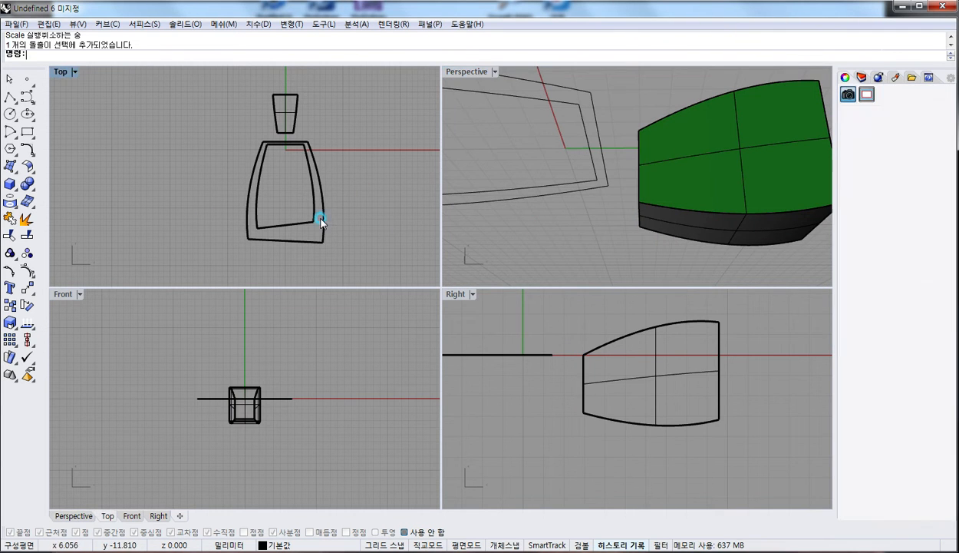
Step: Extrude the pendant's outer right-hand curve upward about 8.8 mm and show the control points of the extruded form
click(321, 218)
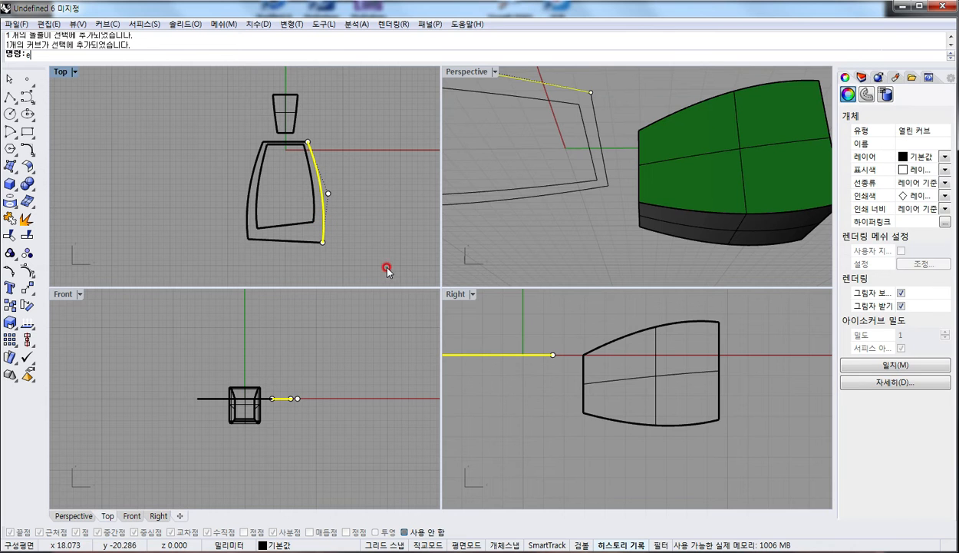
click(10, 191)
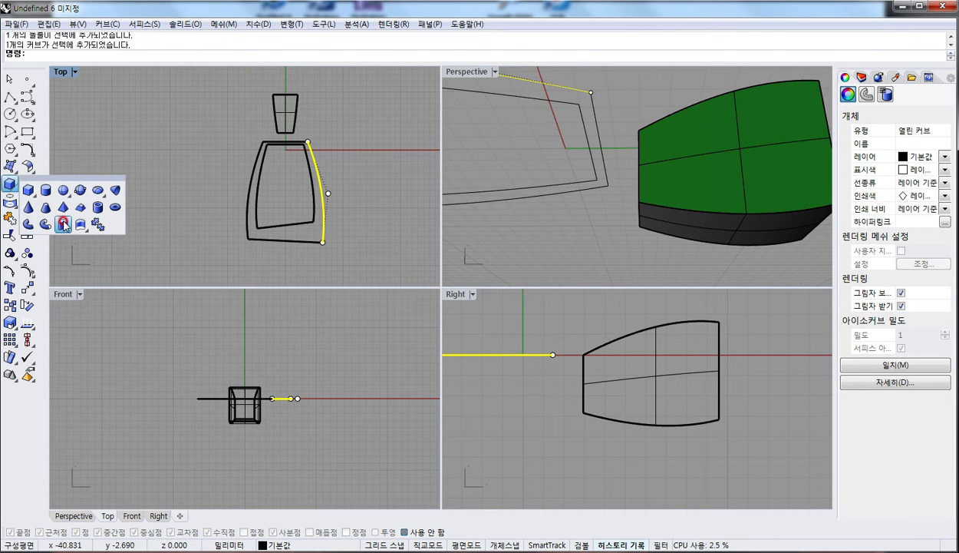
click(59, 220)
click(298, 328)
right_drag(553, 111, 581, 146)
key(F10)
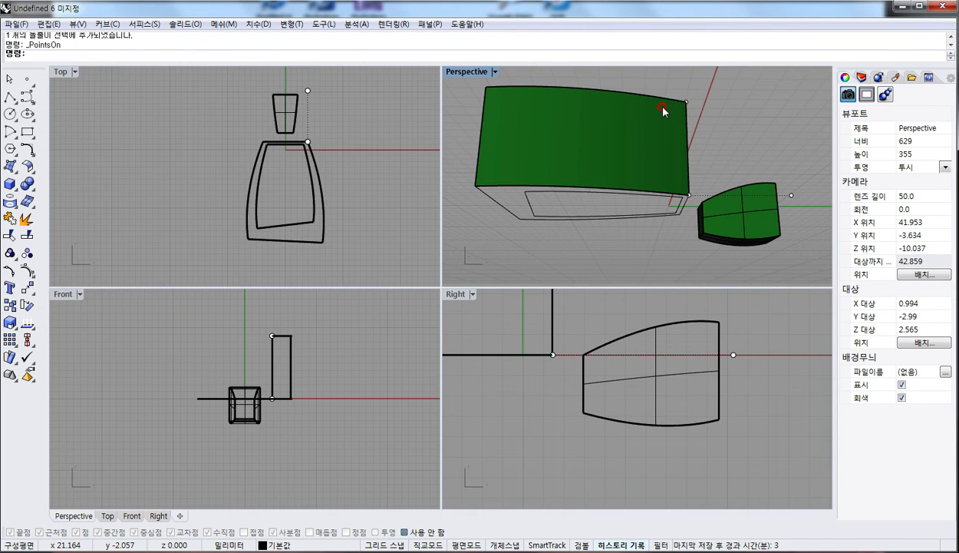
right_drag(564, 112, 579, 153)
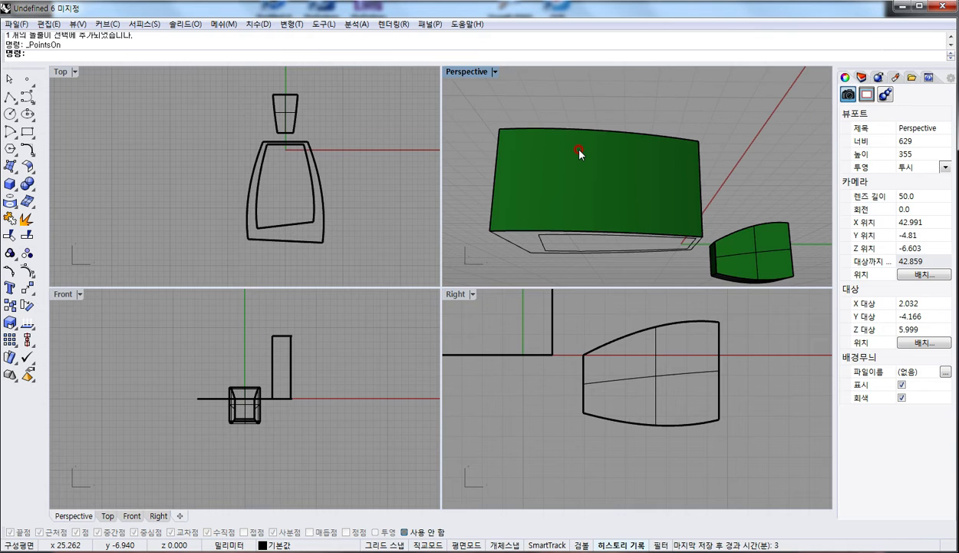
Step: Set the UseExtrusions option to Polysurface so that extrusions are created as polysurfaces
text(se)
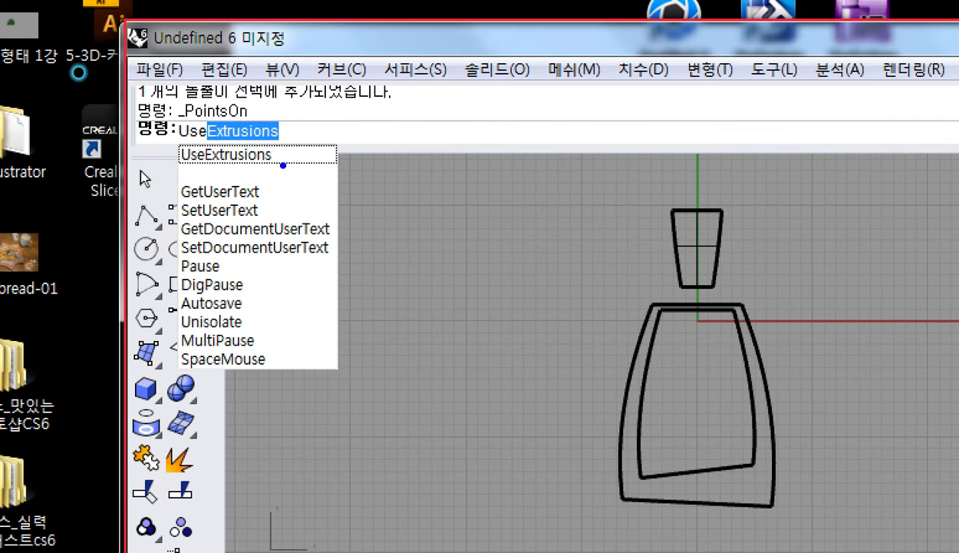
mouse_move(283, 165)
mouse_down()
mouse_move(294, 116)
mouse_move(255, 166)
mouse_up()
key(Escape)
click(213, 113)
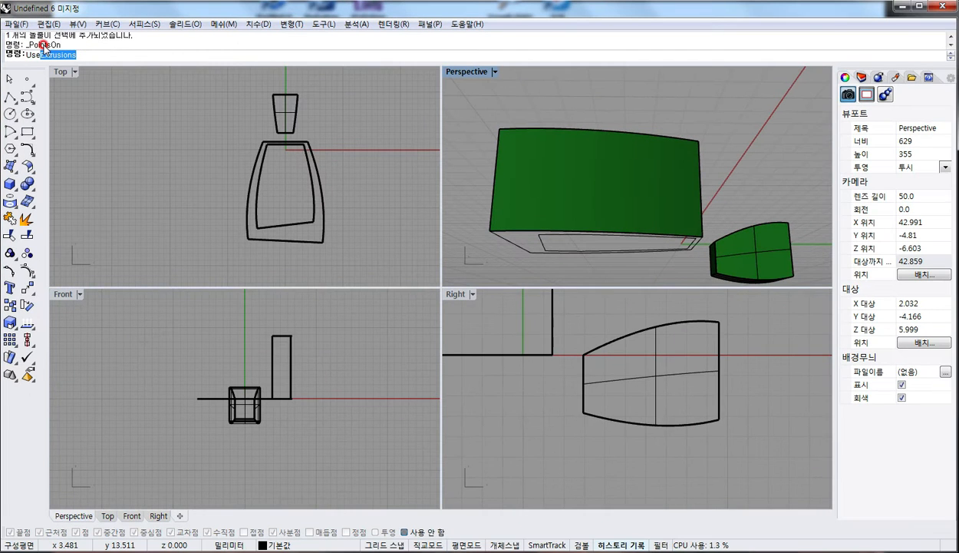
click(198, 53)
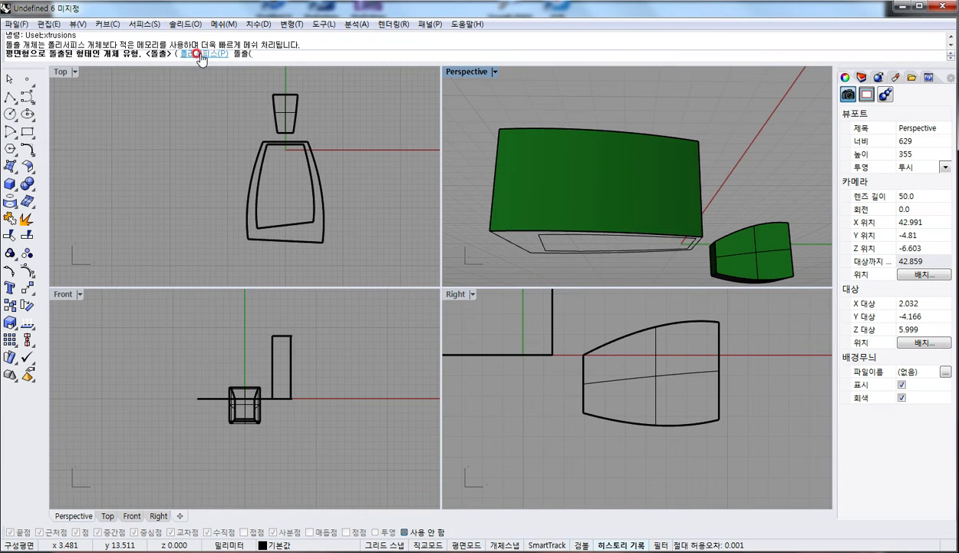
Step: Explode the extruded wall of the pendant into a plain surface and delete it
click(535, 192)
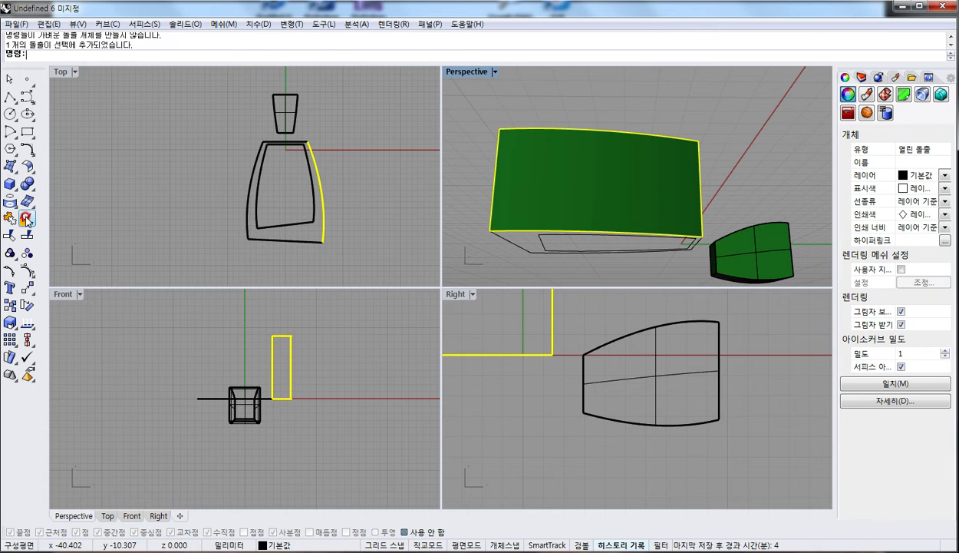
click(26, 219)
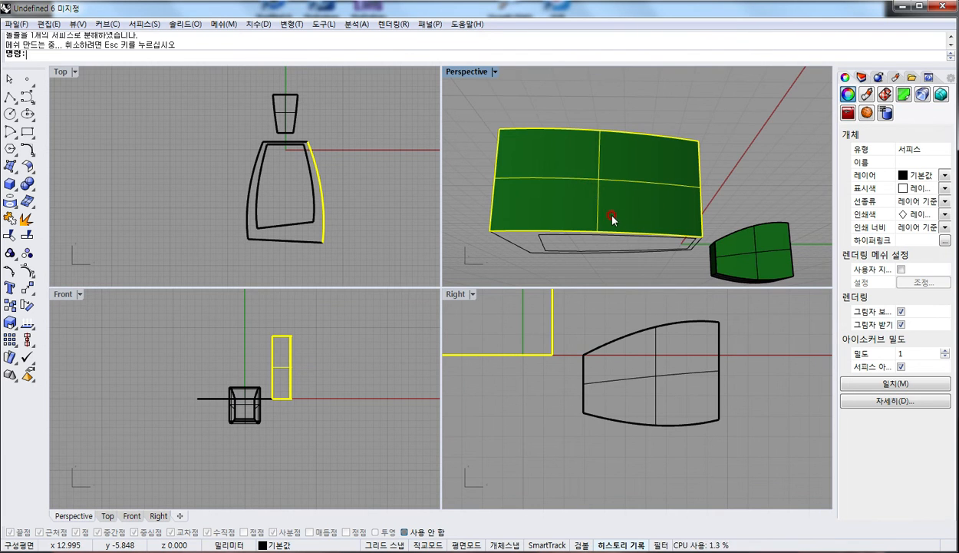
key(Delete)
right_drag(596, 188, 561, 203)
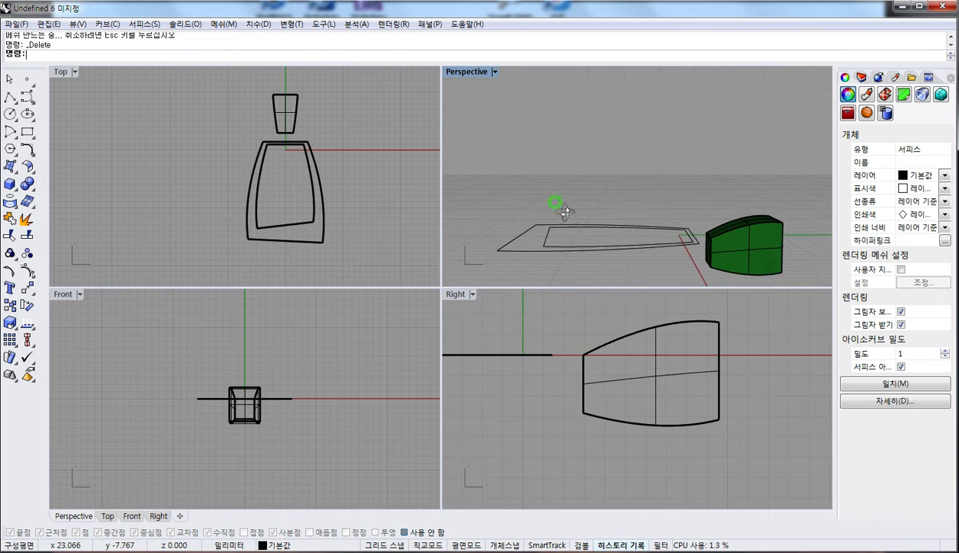
Step: Try extruding the pendant's outer right-hand curve again as a polysurface, and undo the extrusion
click(506, 251)
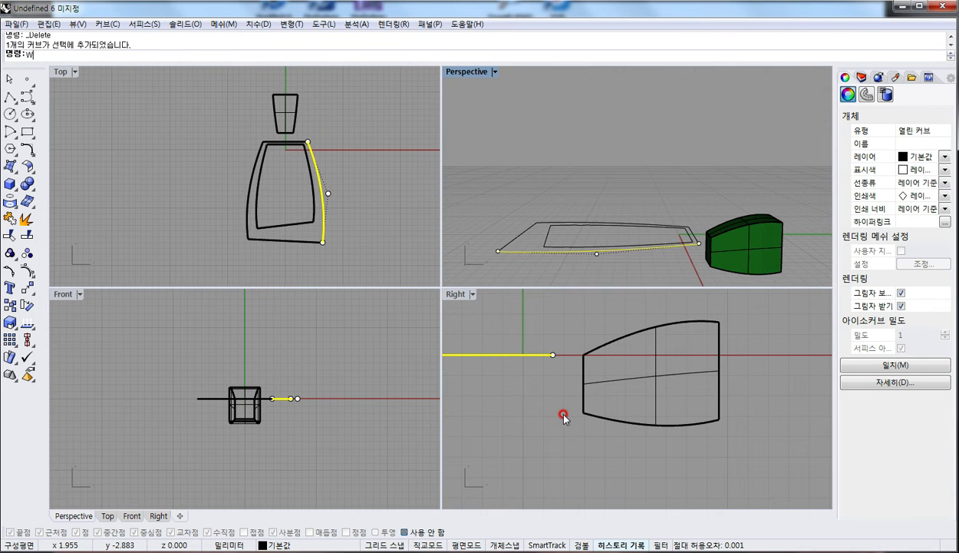
right_click(558, 376)
click(536, 315)
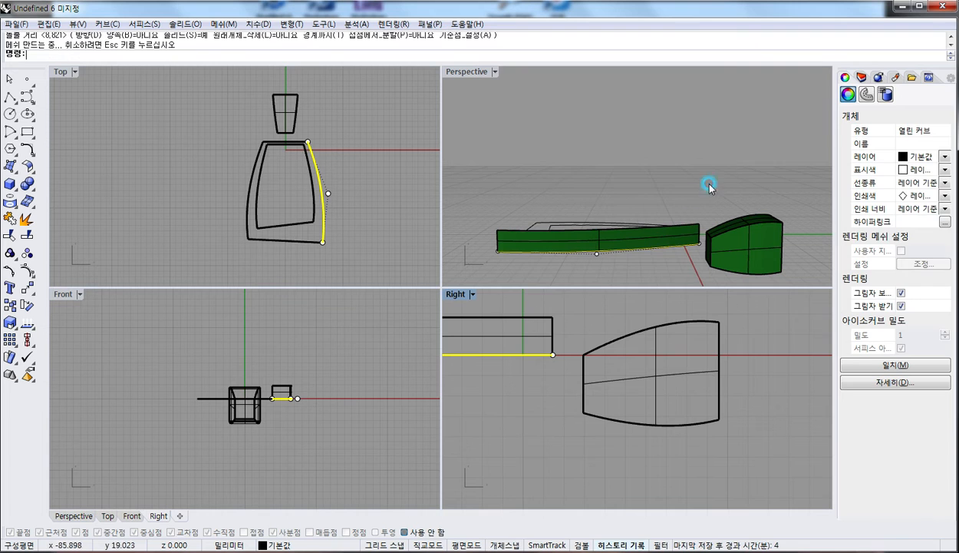
key(ctrl+z)
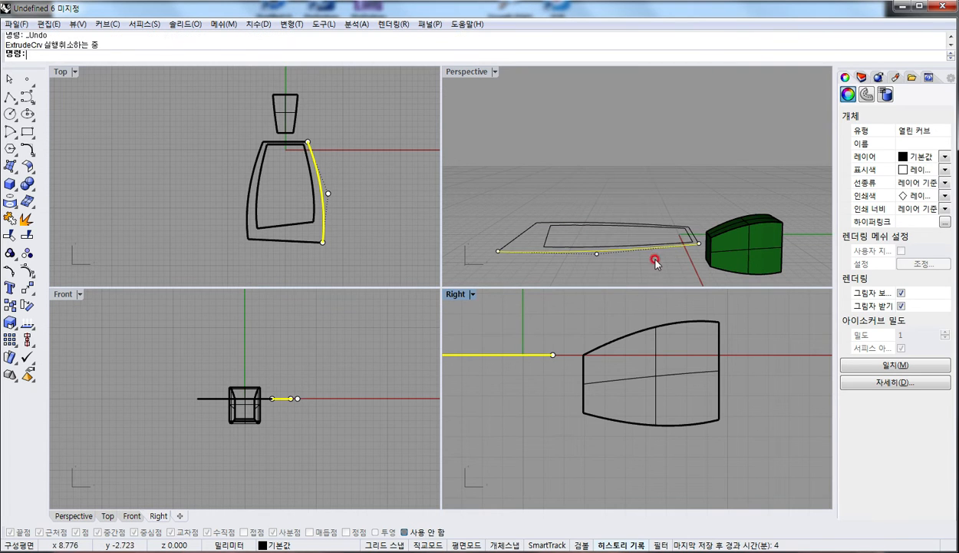
Step: Explode the extruded end face at the narrow end of the bail into an editable surface
right_drag(653, 259, 734, 217)
key(Escape)
right_drag(696, 259, 686, 258)
click(685, 258)
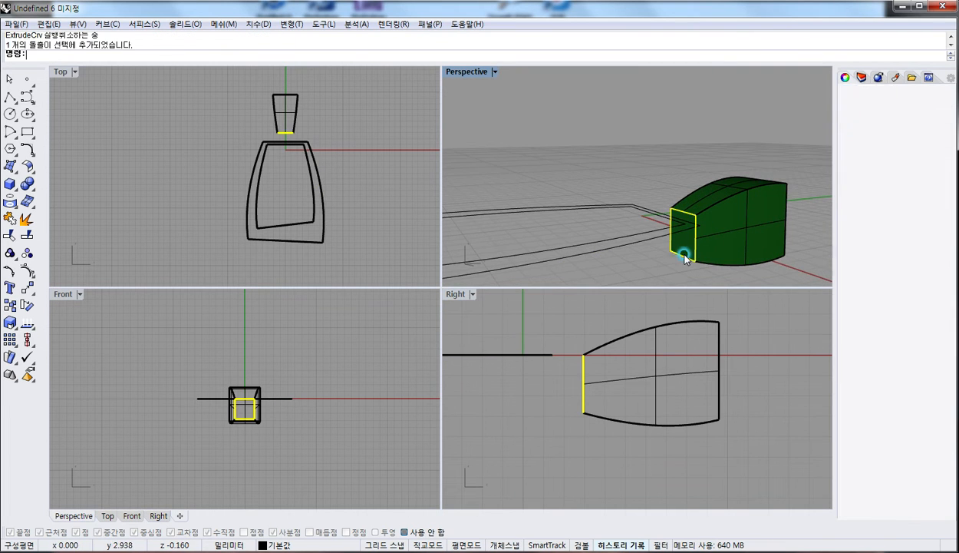
click(28, 219)
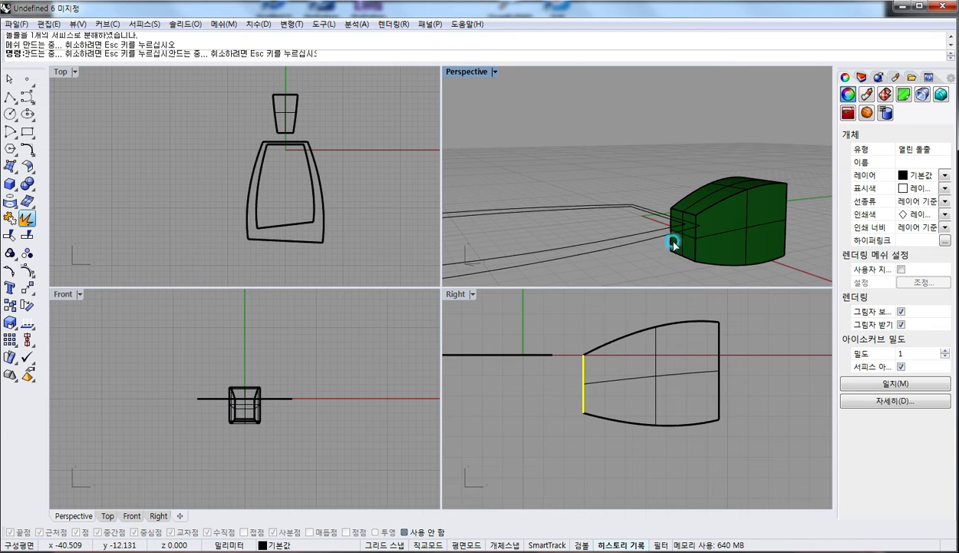
Step: Scale all the lower control points of the bail inward about its centre to taper the form toward its underside
right_drag(601, 254, 768, 457)
drag(768, 458, 578, 385)
key(F10)
click(625, 426)
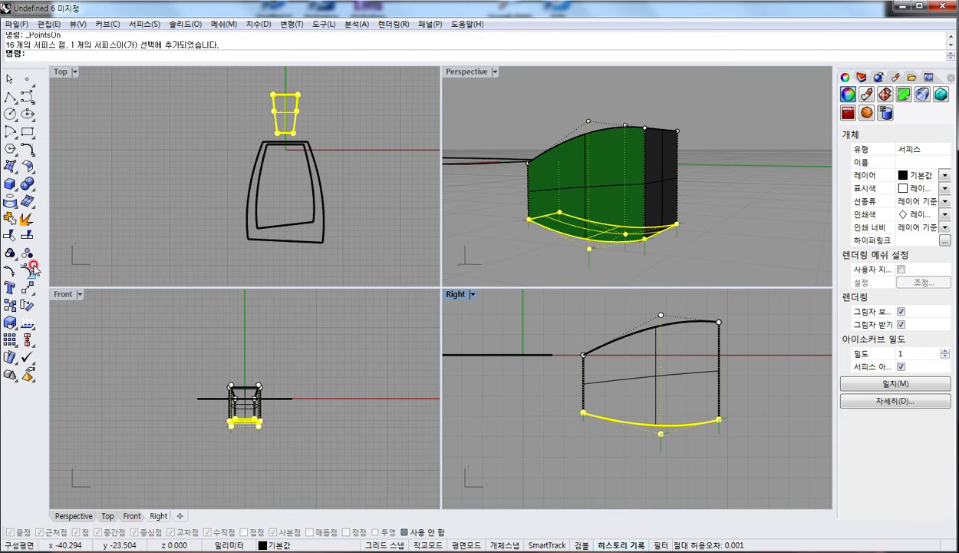
click(24, 218)
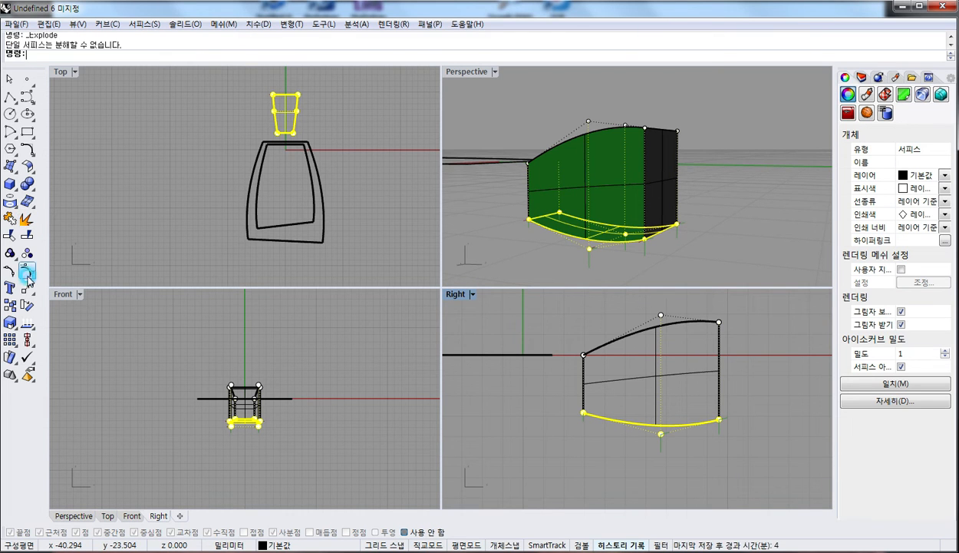
click(10, 322)
click(649, 398)
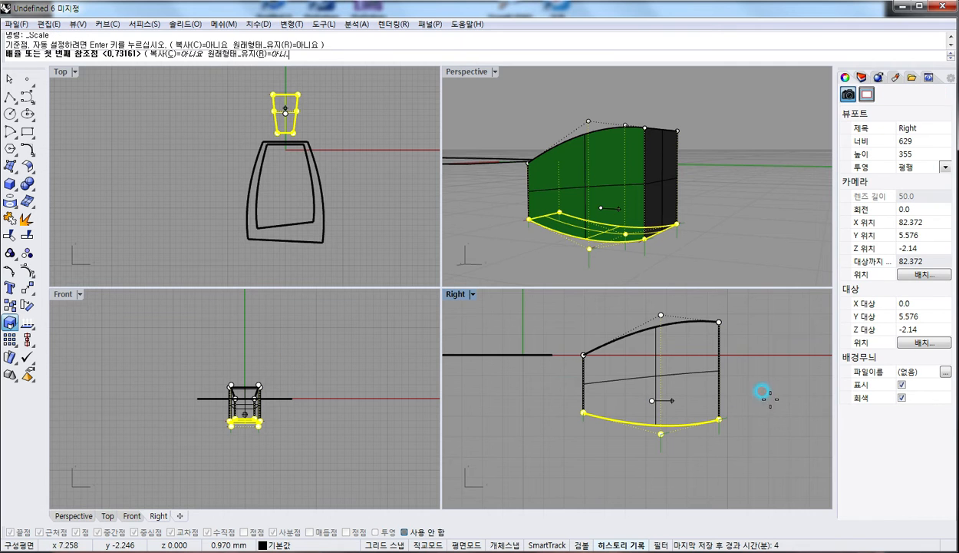
click(786, 398)
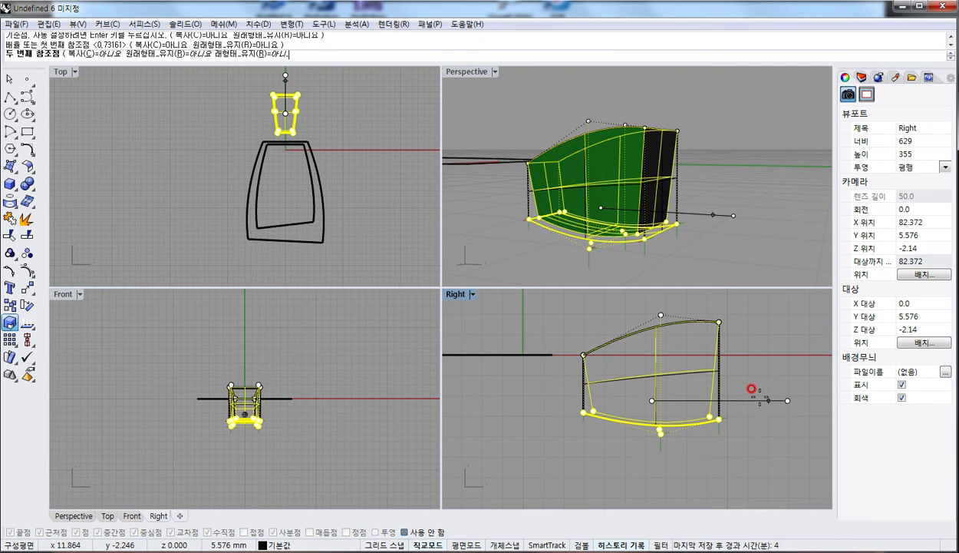
click(415, 345)
Step: Narrow the bail's underside slightly in width by scaling its lower control points in one direction about the centre in the Front view
click(10, 324)
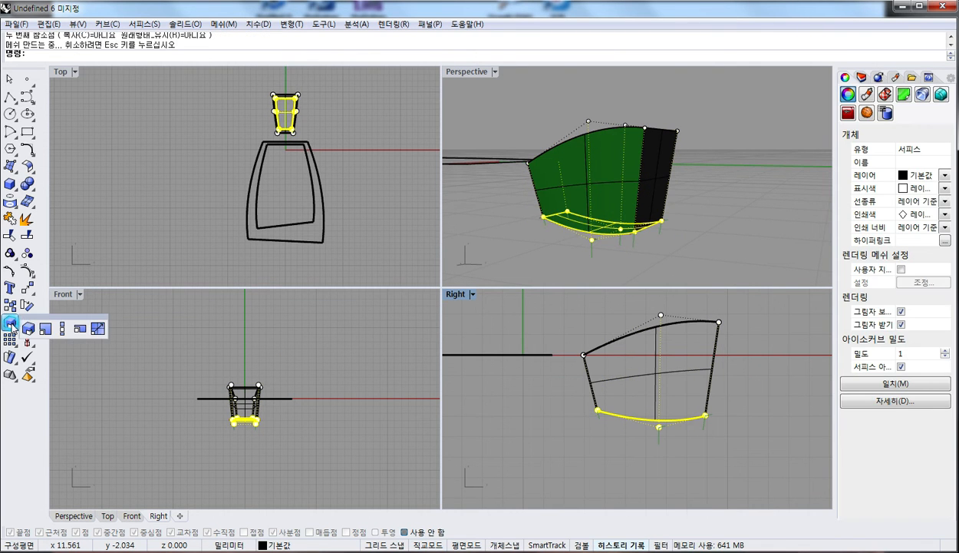
click(77, 330)
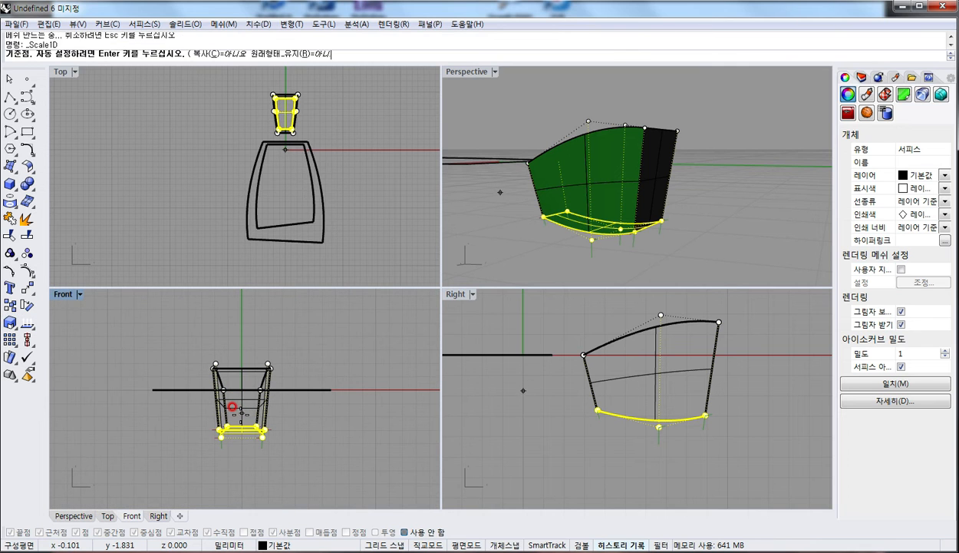
click(234, 409)
key(F9)
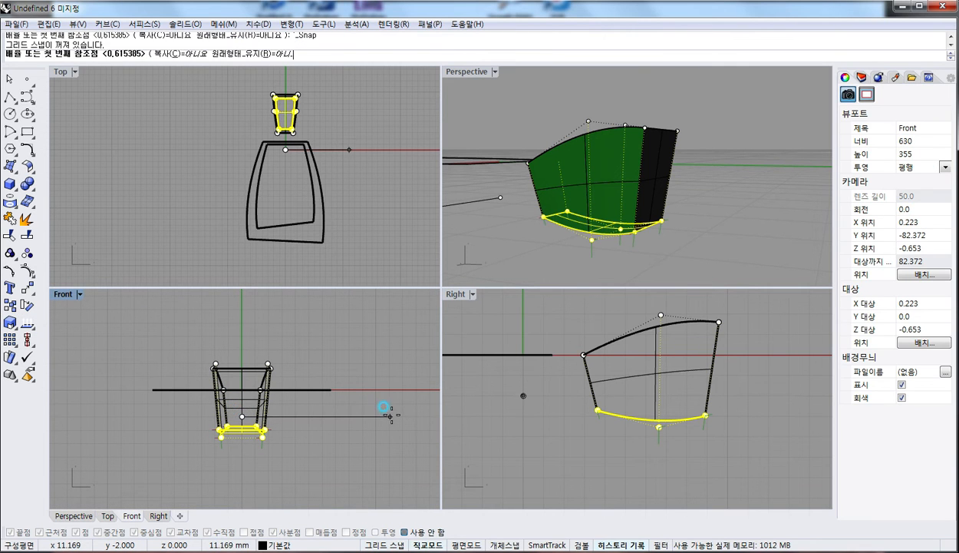
click(390, 416)
key(F9)
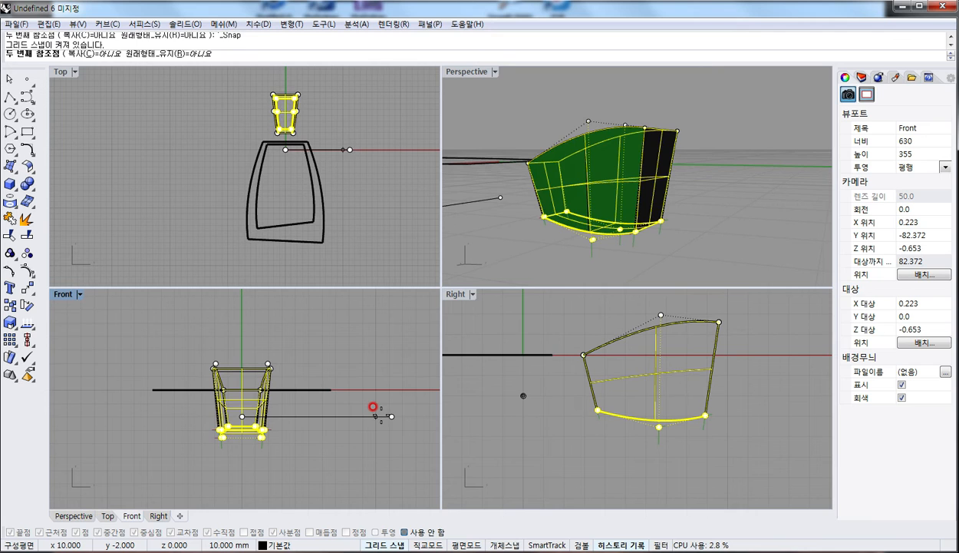
click(374, 405)
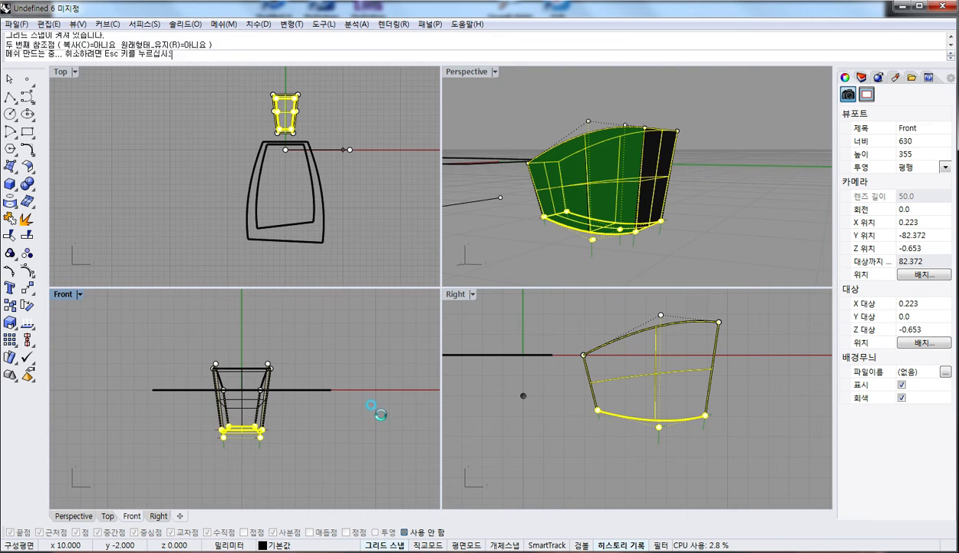
Step: Nudge the bail's lower control points 0.12 mm toward the pendant body in 0.03 mm increments, and hide the points
click(584, 395)
key(F10)
drag(548, 400, 774, 476)
key(alt+Down)
key(alt+Down)
key(alt+Down)
key(alt+Down)
key(F11)
key(Escape)
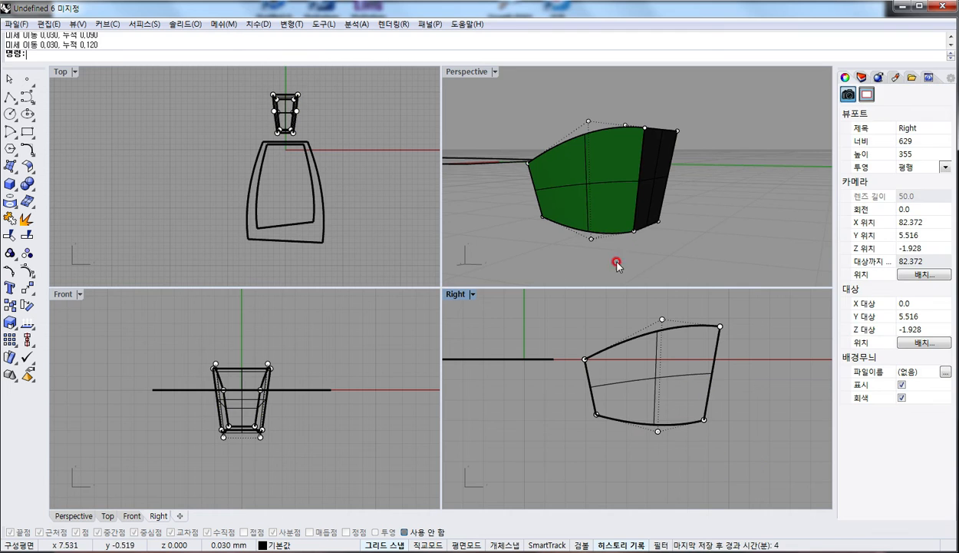
right_drag(615, 262, 505, 215)
click(379, 255)
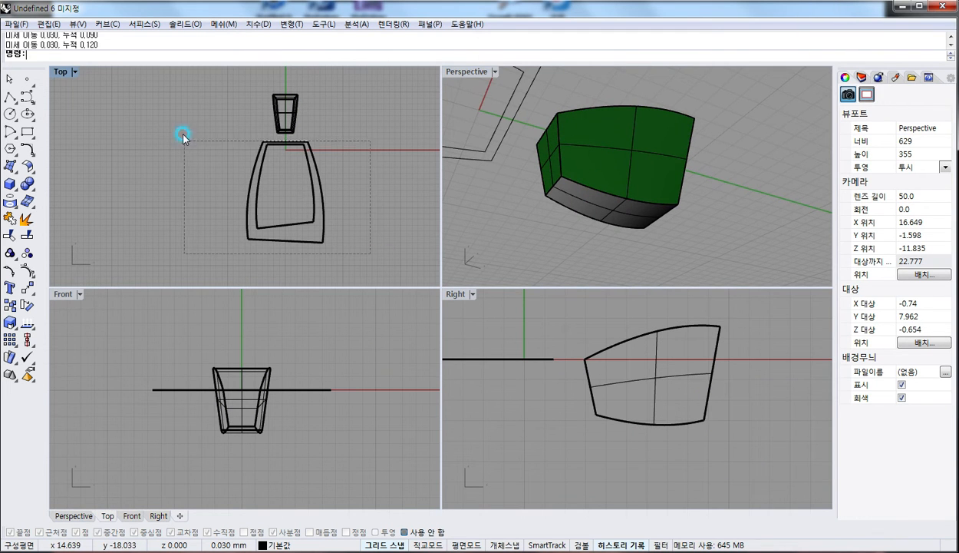
key(ctrl+a)
drag(374, 273, 371, 272)
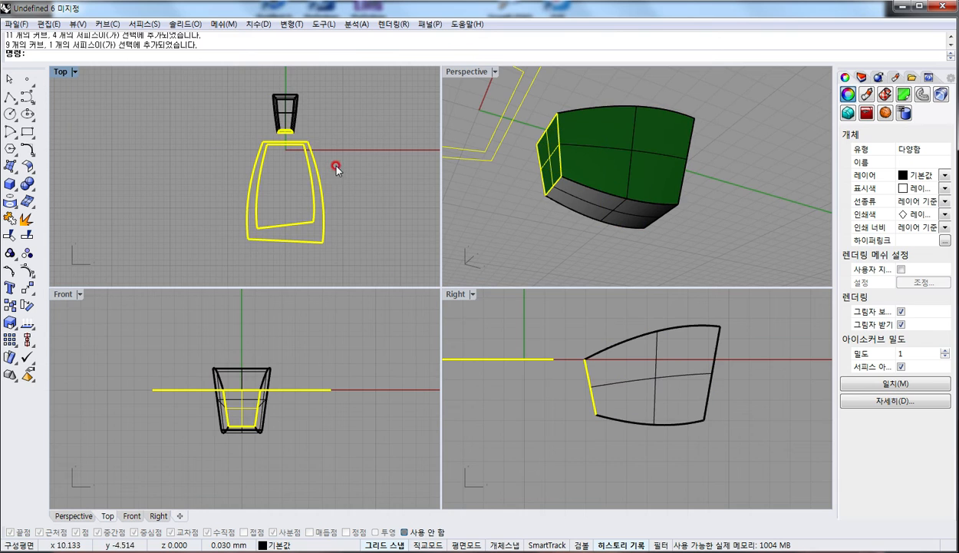
ctrl+drag(308, 132, 256, 112)
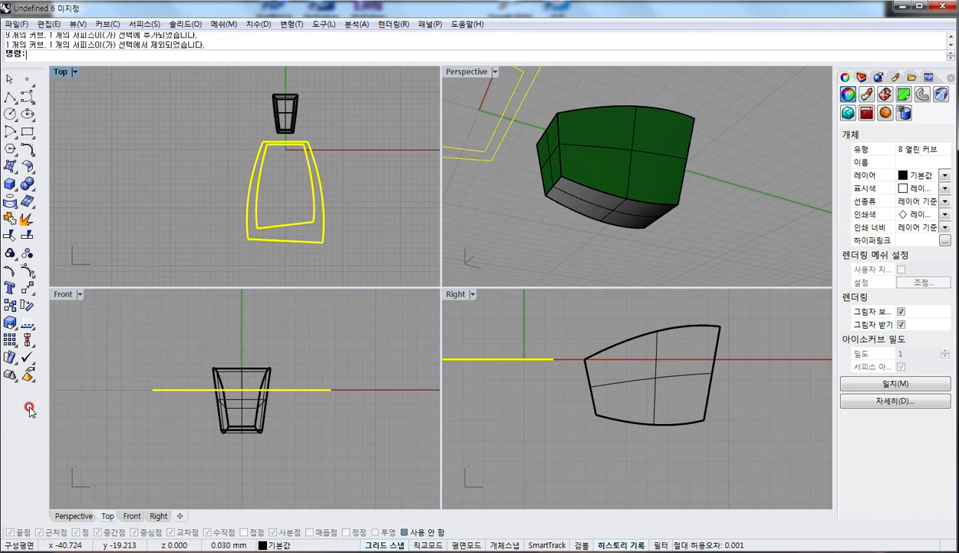
click(98, 414)
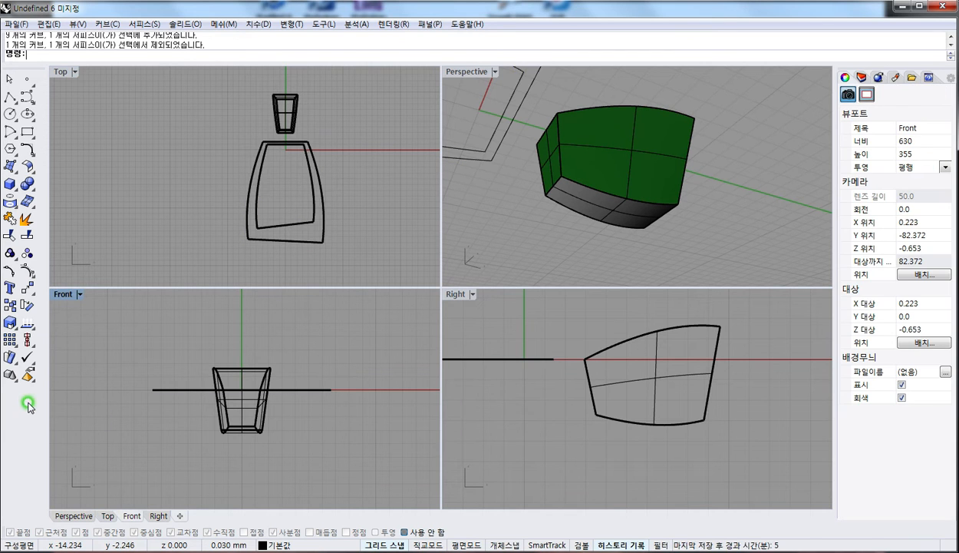
Step: Enable the Standard (표준) toolbar in the toolbar layout options and dock it above the viewports
click(321, 24)
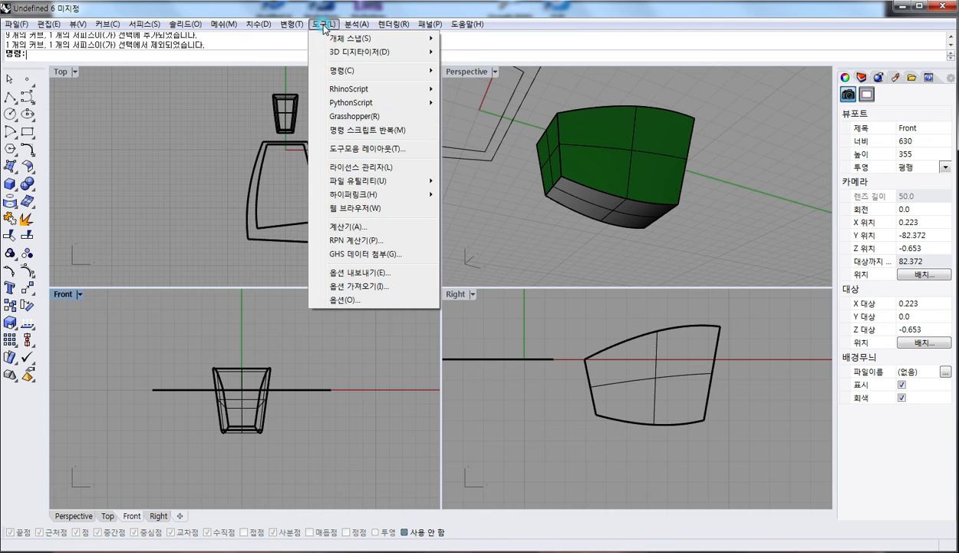
click(363, 153)
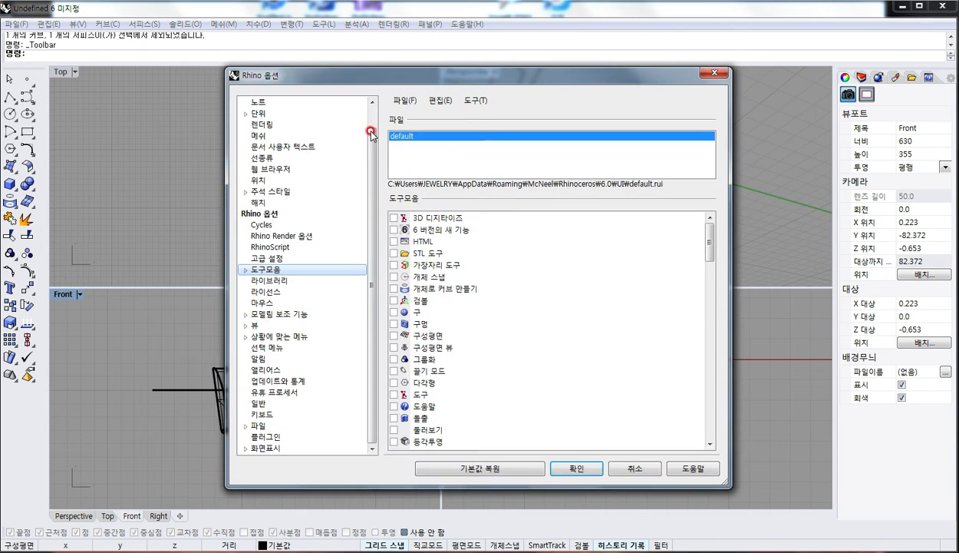
scroll(421, 306, down, 5)
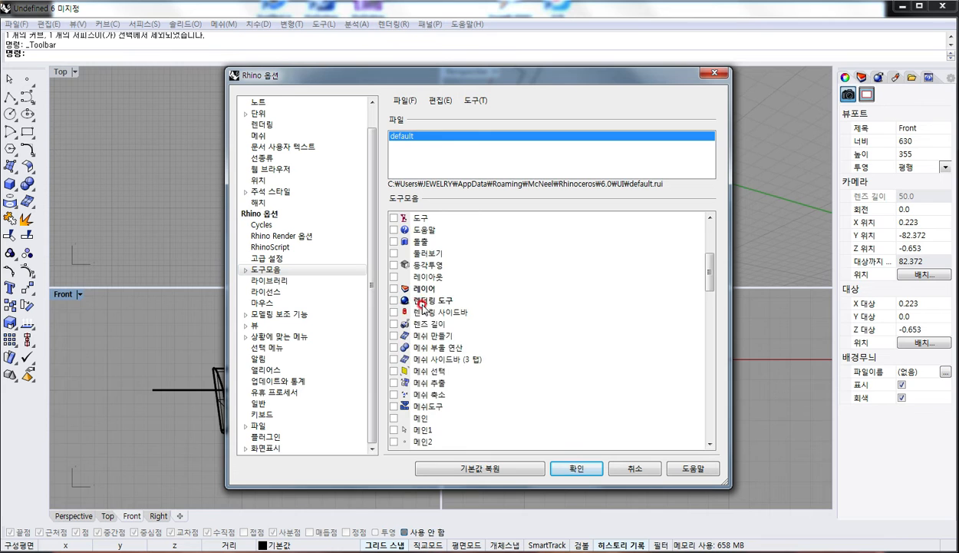
scroll(422, 306, down, 15)
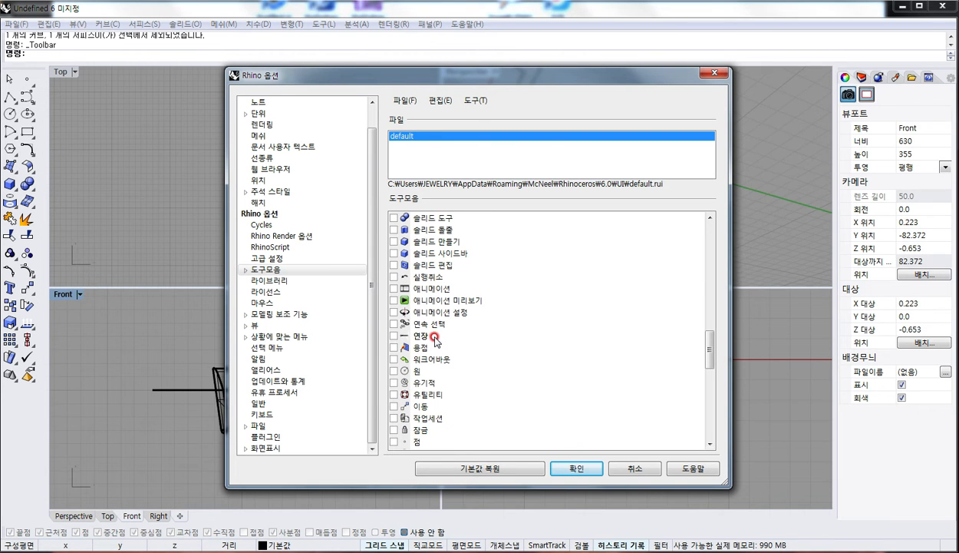
scroll(435, 338, down, 10)
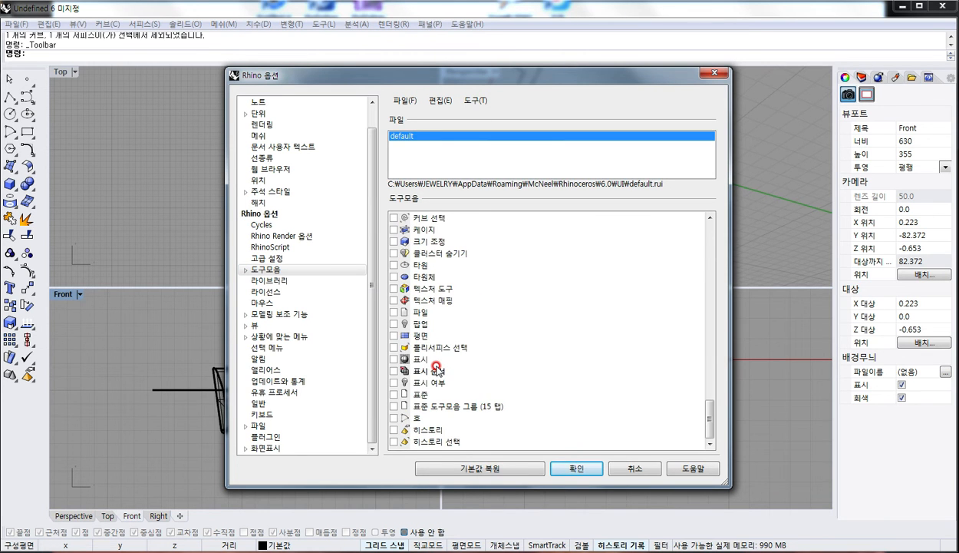
click(421, 396)
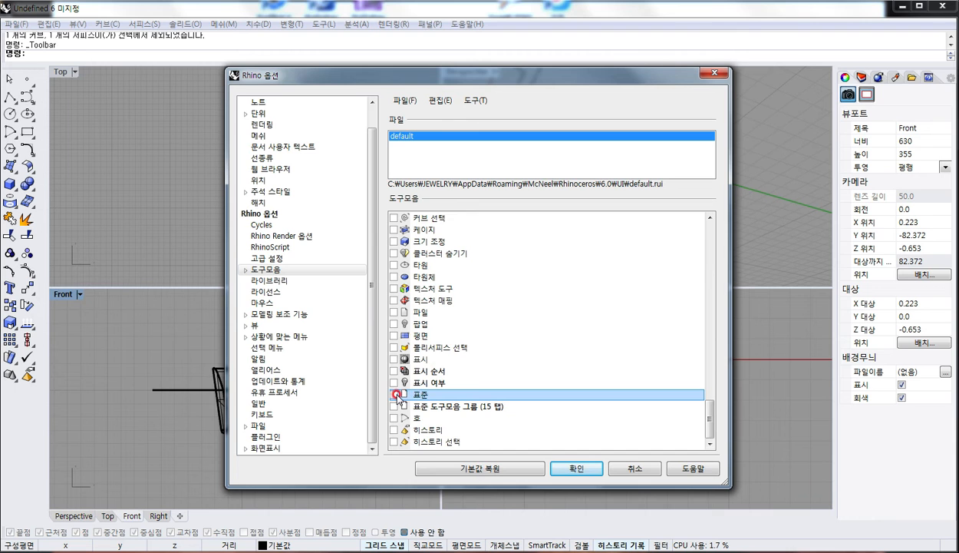
click(395, 394)
click(576, 468)
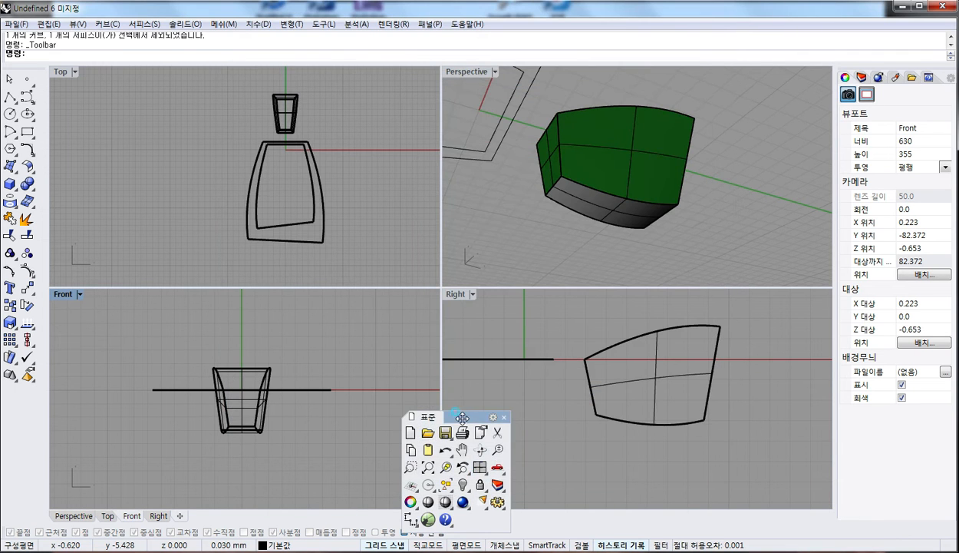
drag(462, 417, 182, 65)
click(168, 201)
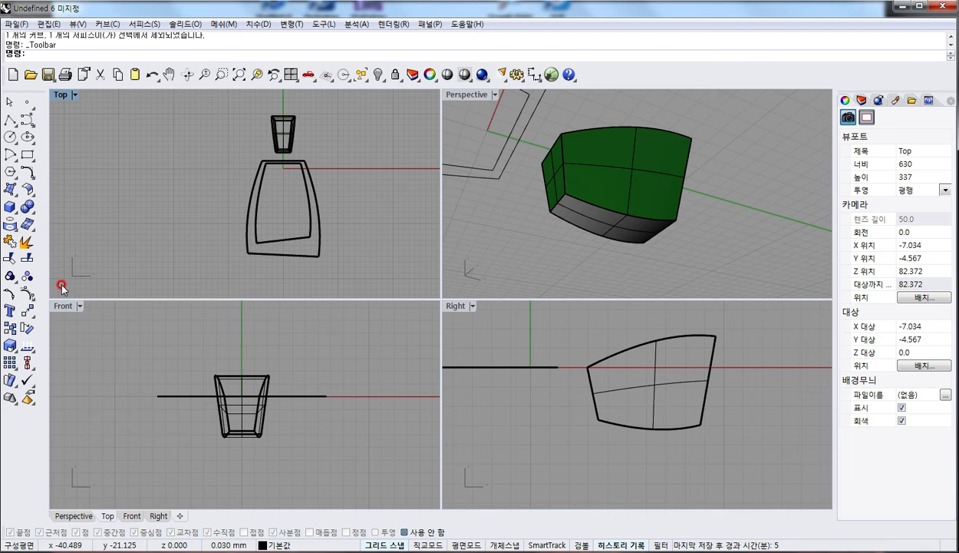
Step: Examine the control points of the bail's four side surfaces, checking the points between their upper and lower edges, and hide them
right_drag(567, 146, 613, 179)
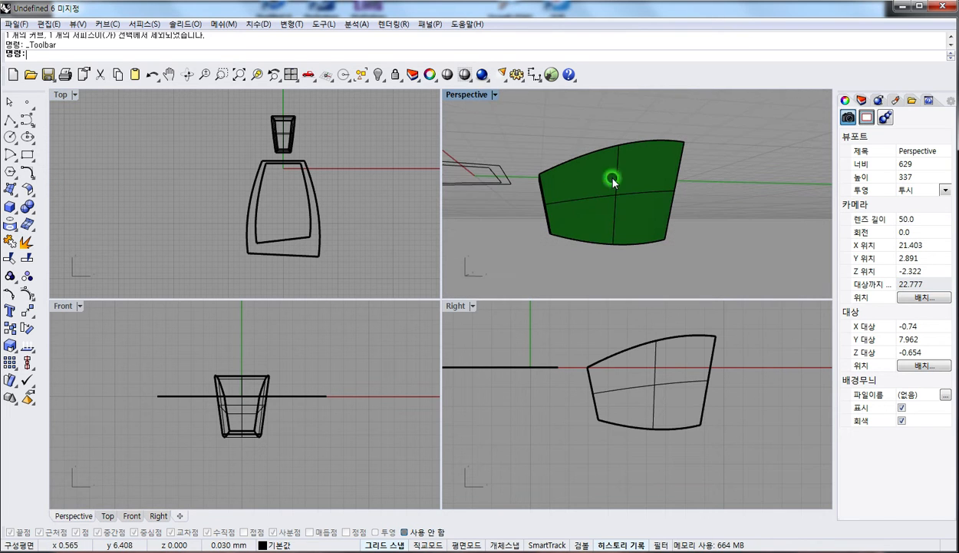
drag(737, 386, 561, 389)
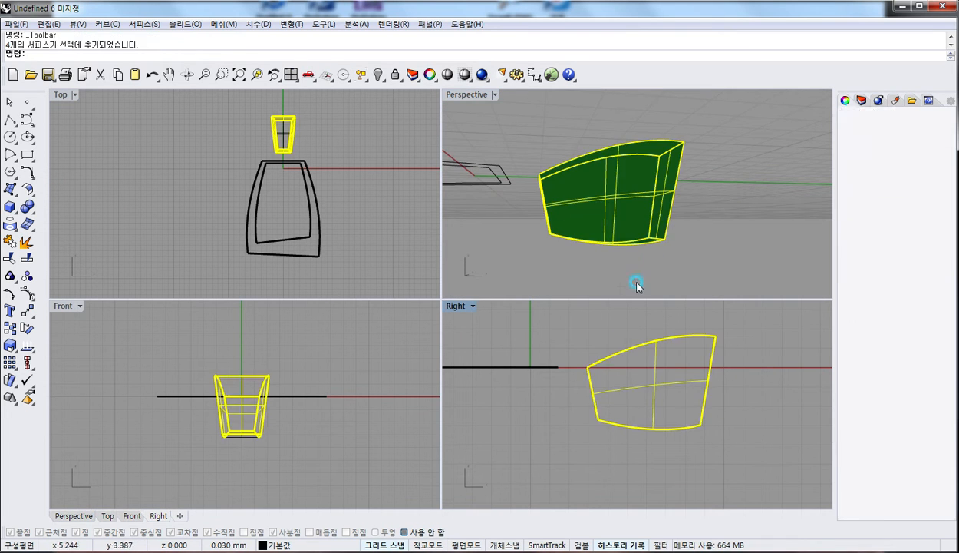
right_drag(579, 205, 626, 178)
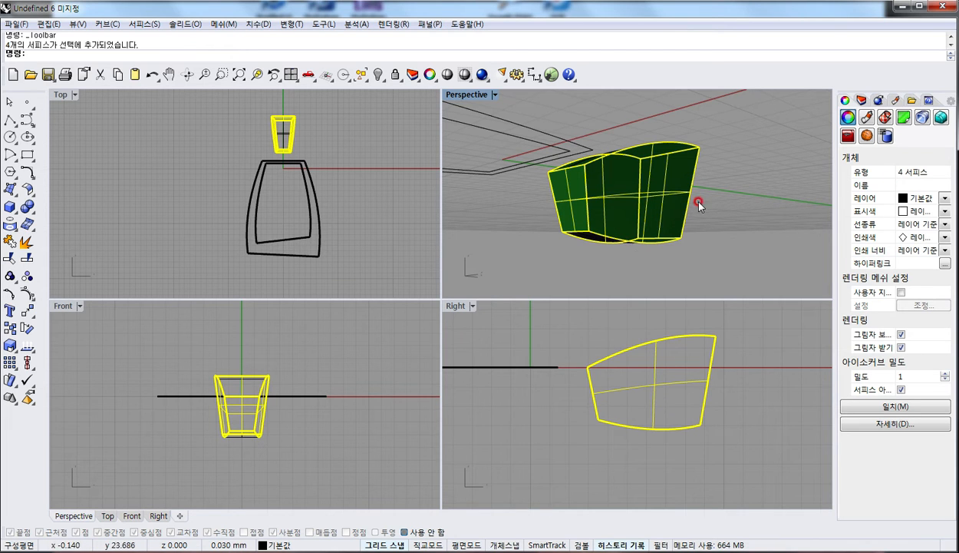
key(F10)
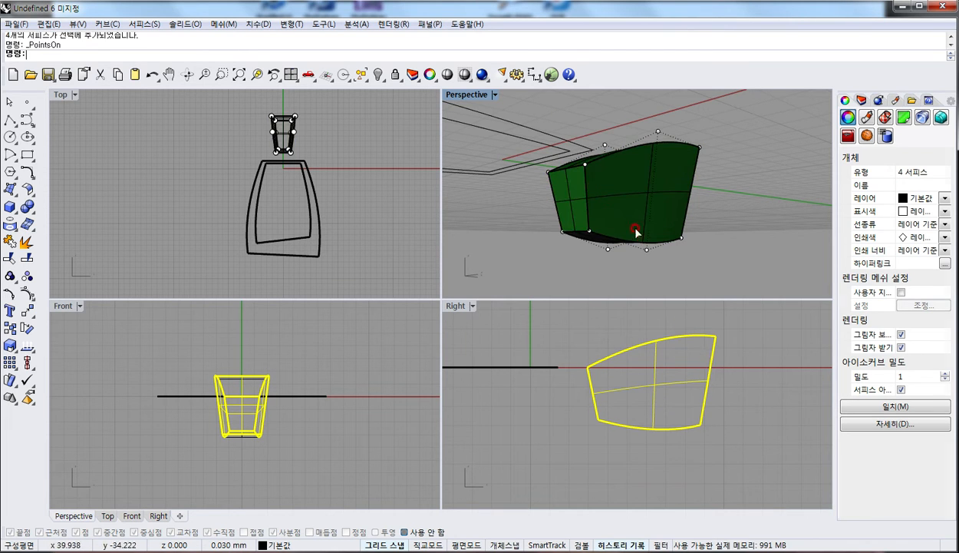
key(Escape)
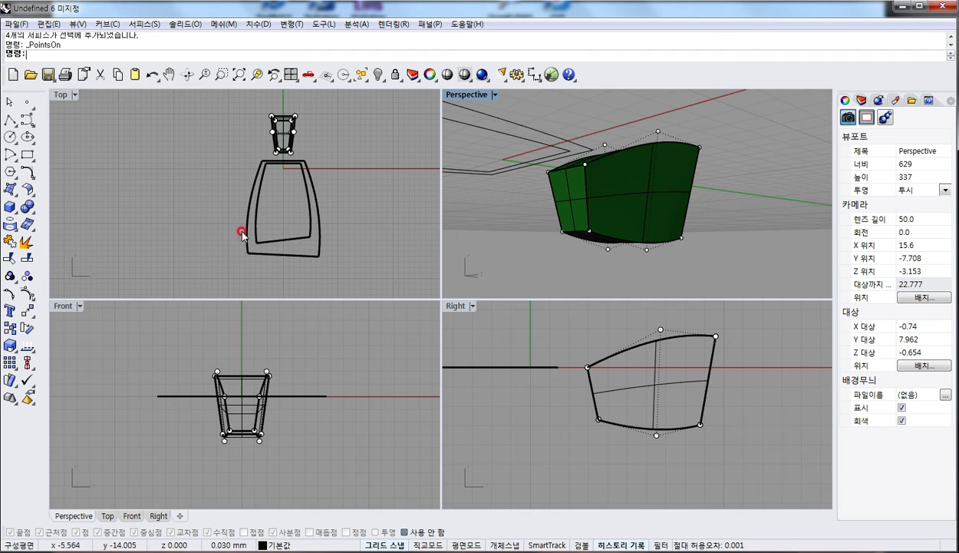
key(Escape)
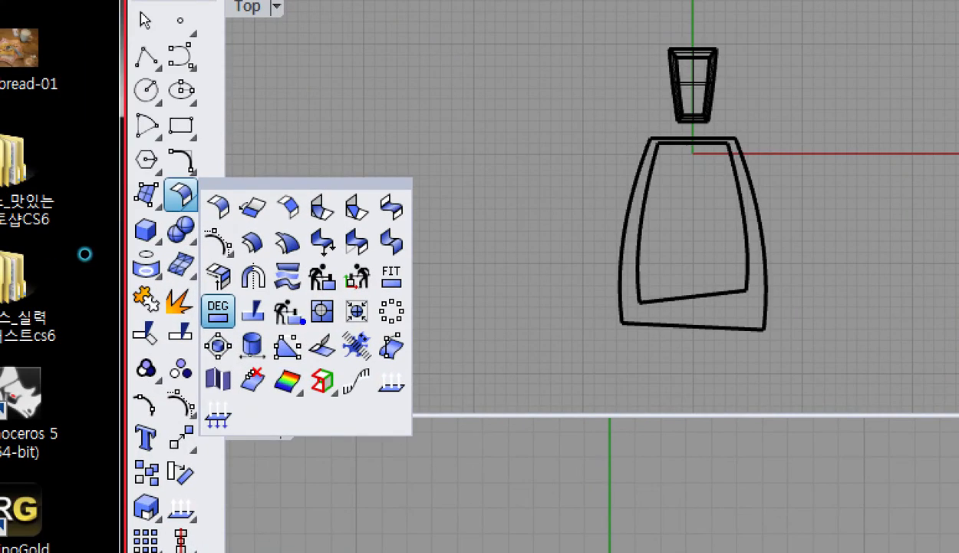
mouse_move(68, 269)
mouse_down()
mouse_move(34, 247)
mouse_move(59, 239)
mouse_move(51, 260)
mouse_up()
key(Escape)
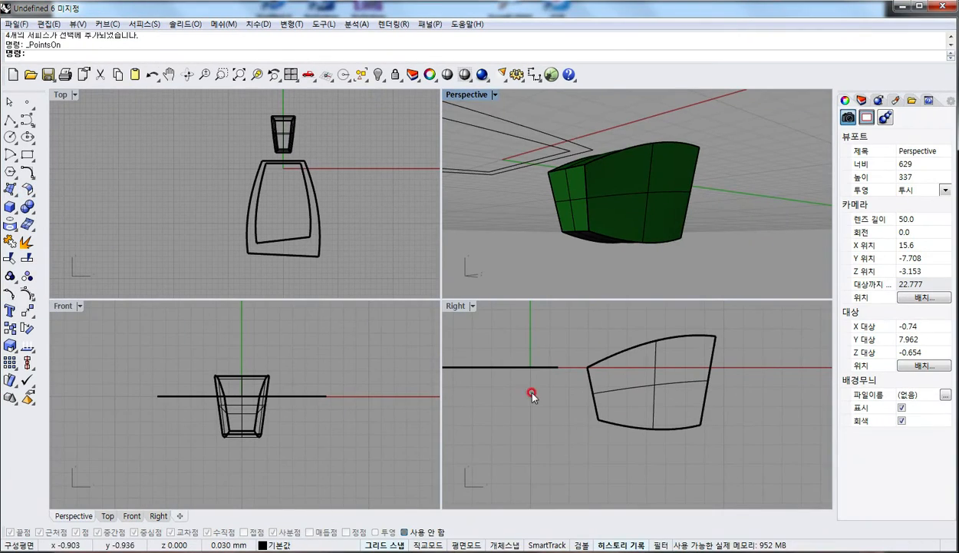
Step: Change the degree of the bail's four side surfaces, keeping the U degree and setting the V degree to 2
click(28, 192)
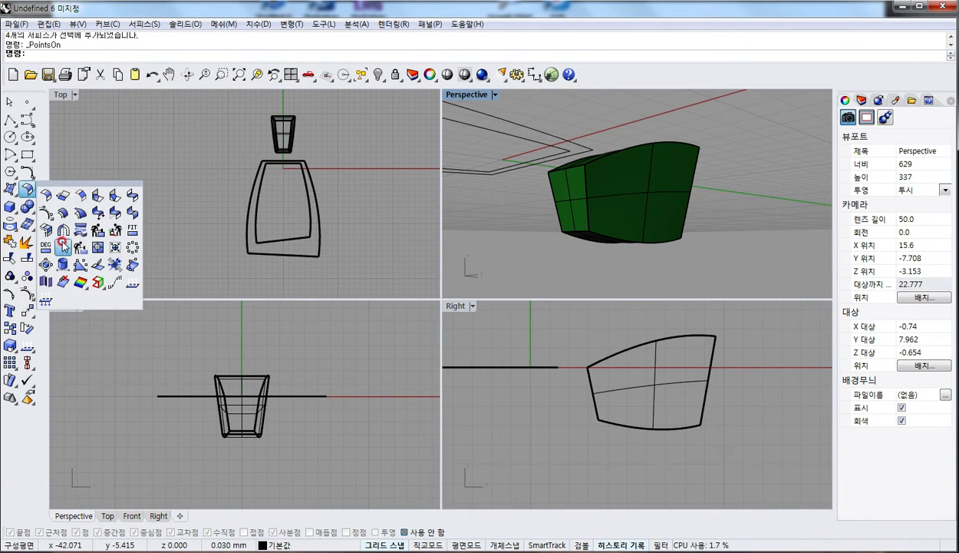
click(45, 247)
drag(739, 407, 553, 386)
key(Return)
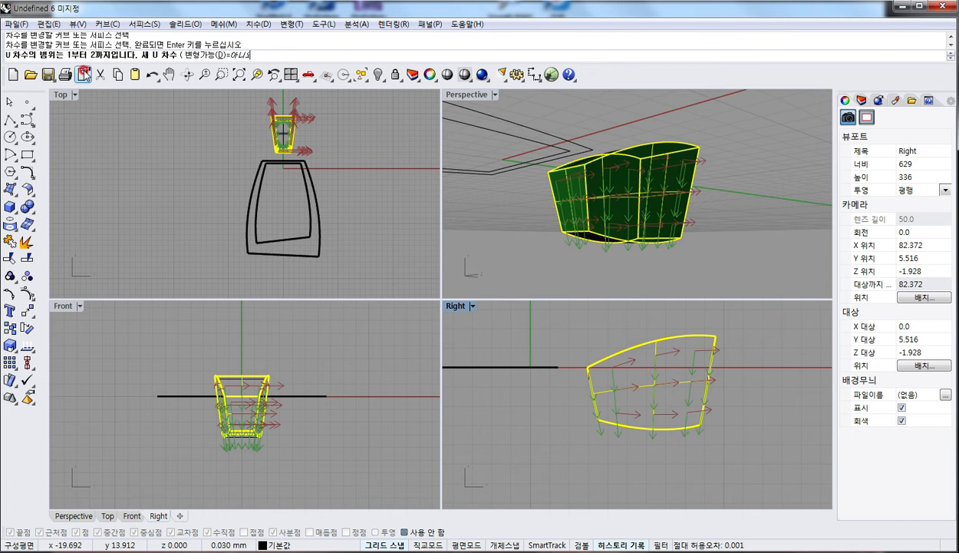
key(Return)
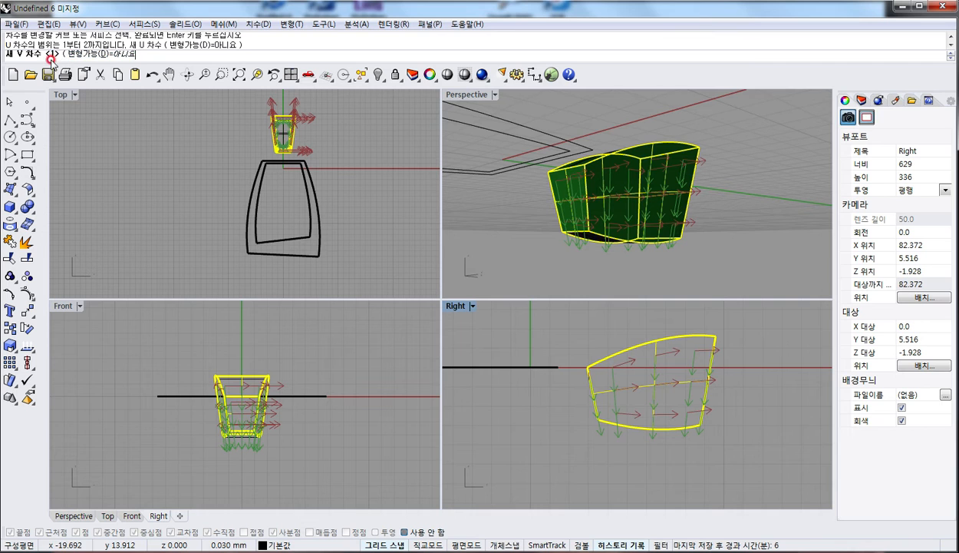
text(2)
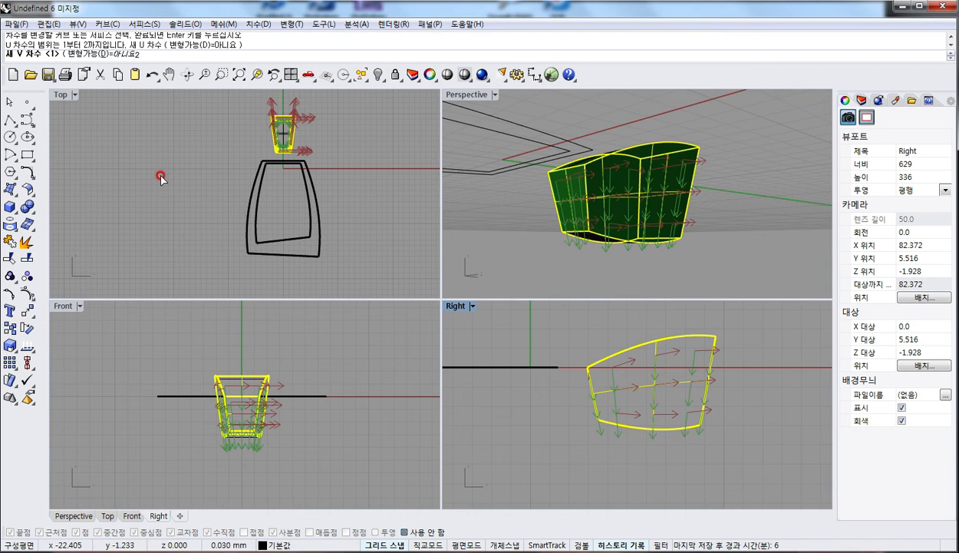
key(Return)
Step: Show the control points of the bail's side surfaces and select the whole middle row in the Right view
drag(755, 401, 552, 386)
key(F10)
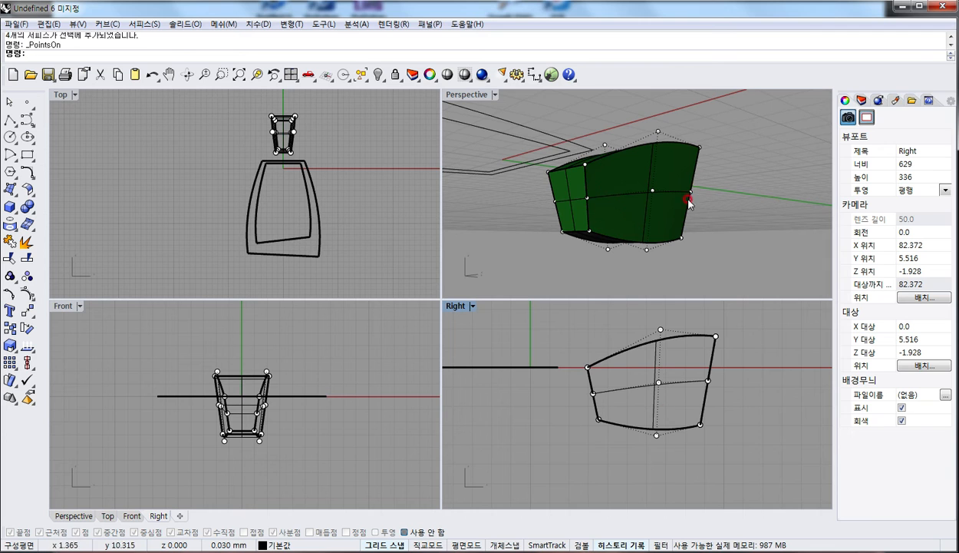
drag(574, 378, 722, 412)
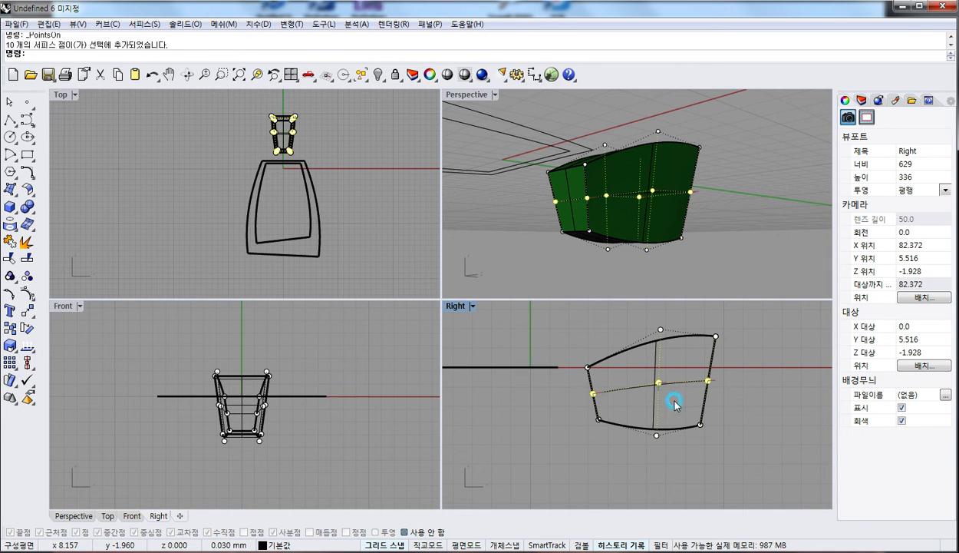
text(w)
key(Return)
click(741, 406)
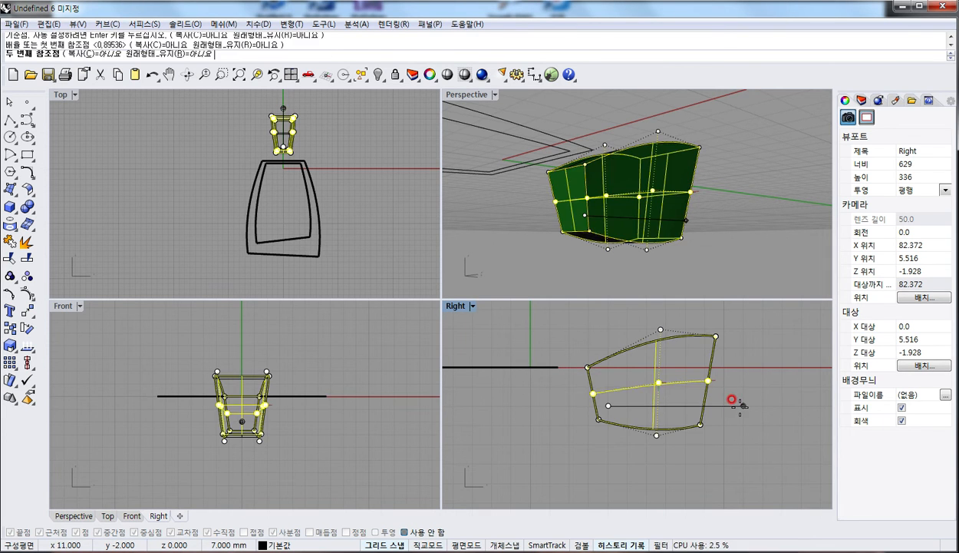
key(Escape)
Step: Scale the bail's middle control points outward along its length by a factor of 1.125 in the Right view using Scale 1D
click(12, 345)
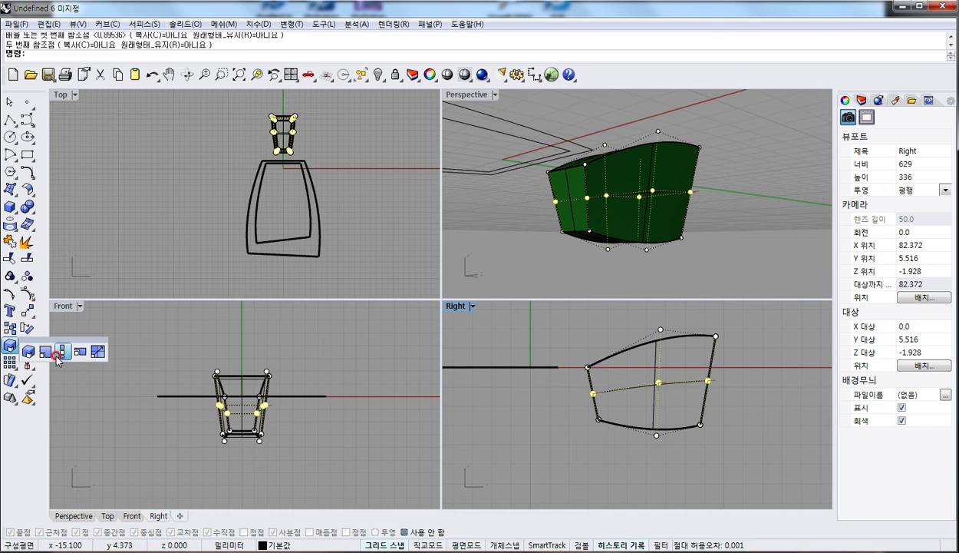
click(63, 353)
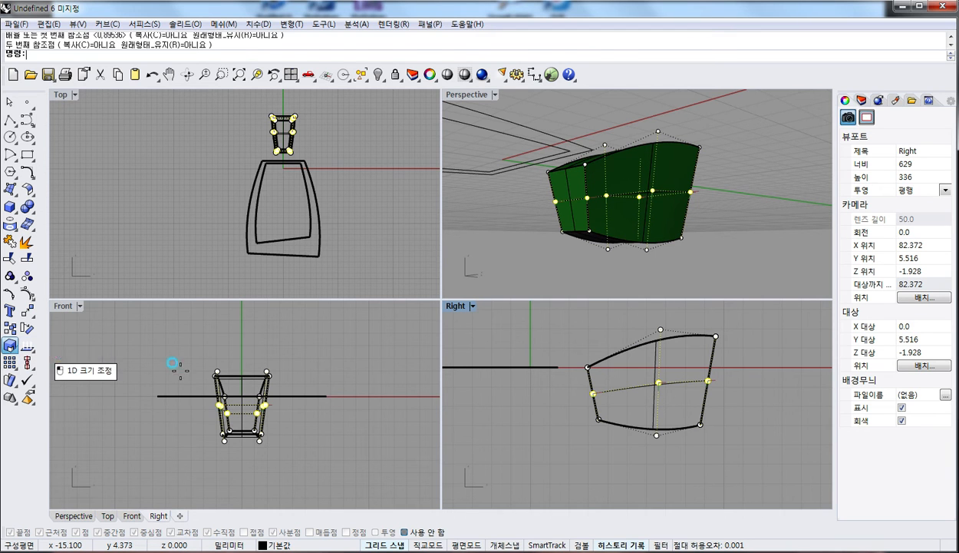
click(628, 386)
click(781, 388)
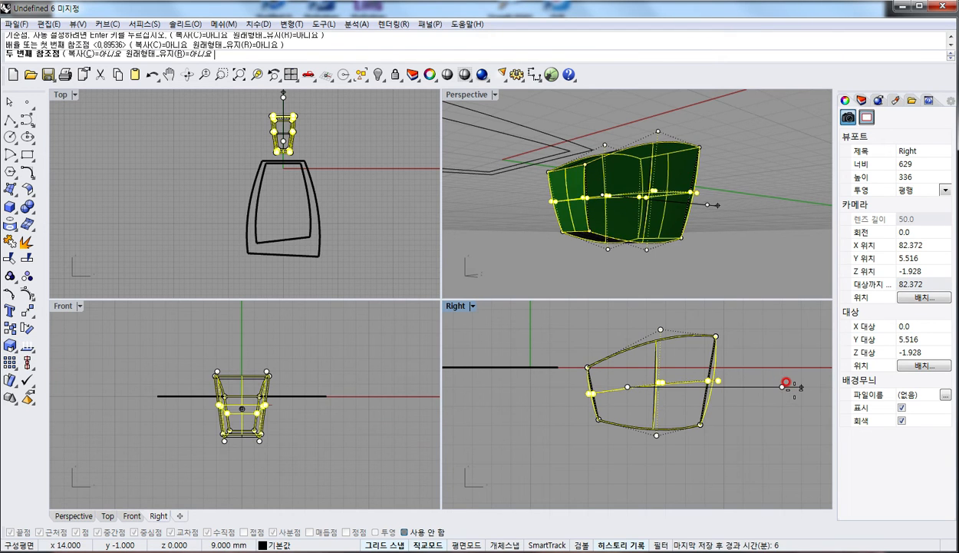
click(785, 383)
Step: Widen the bail's middle control points by a factor of about 1.04 about the centre in the Front view, with grid snap off
key(Return)
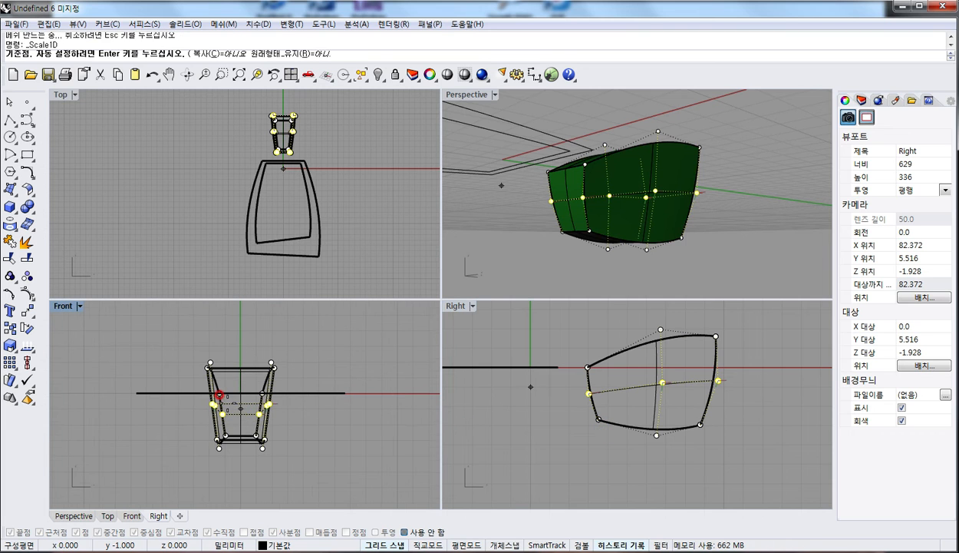
key(F9)
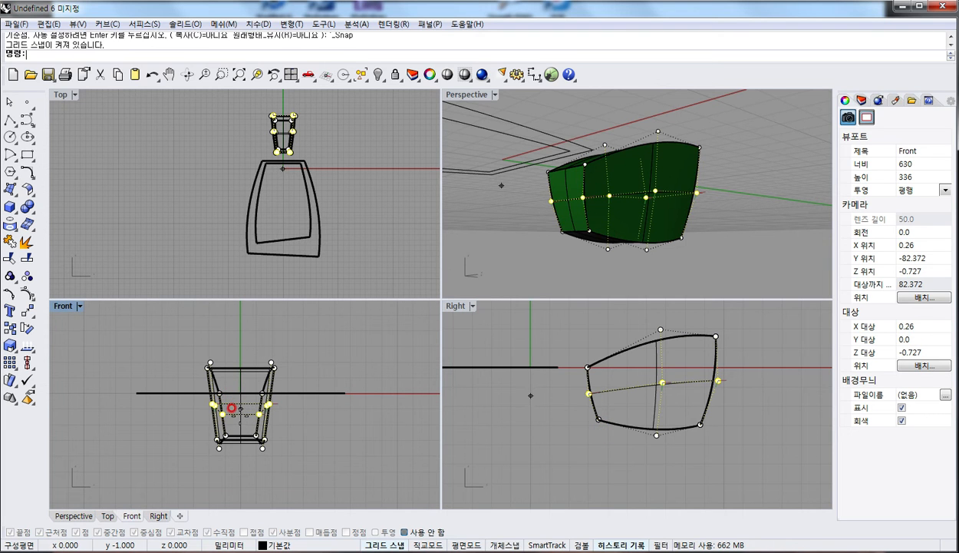
click(241, 407)
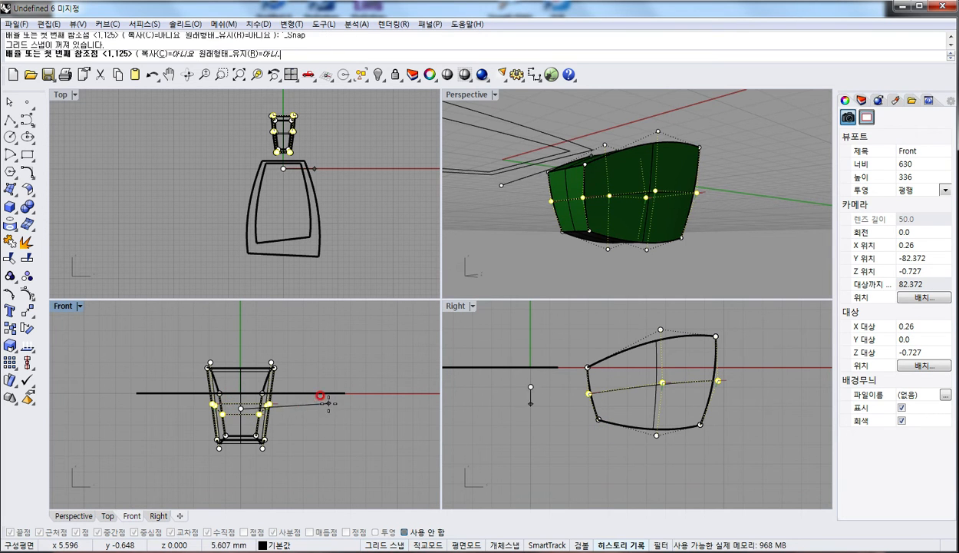
click(360, 409)
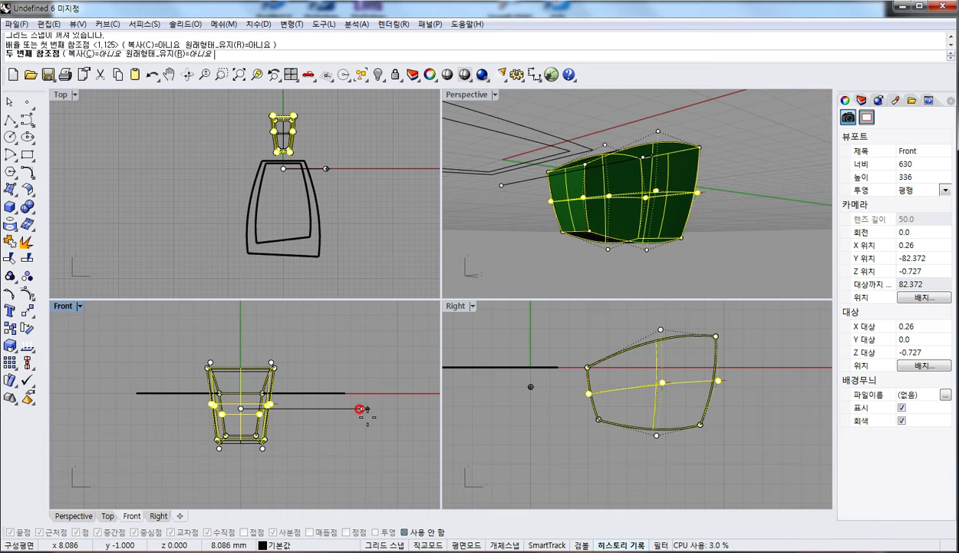
click(362, 409)
Step: Scale the middle control points vertically by a factor of about 1.04 from a base point below the bail in the Front view
text(W)
key(Return)
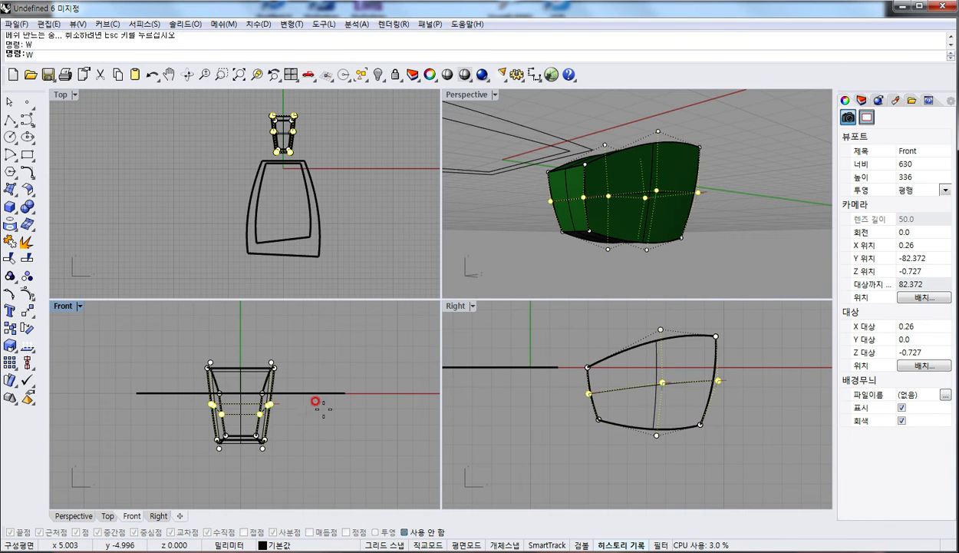
click(321, 472)
key(Return)
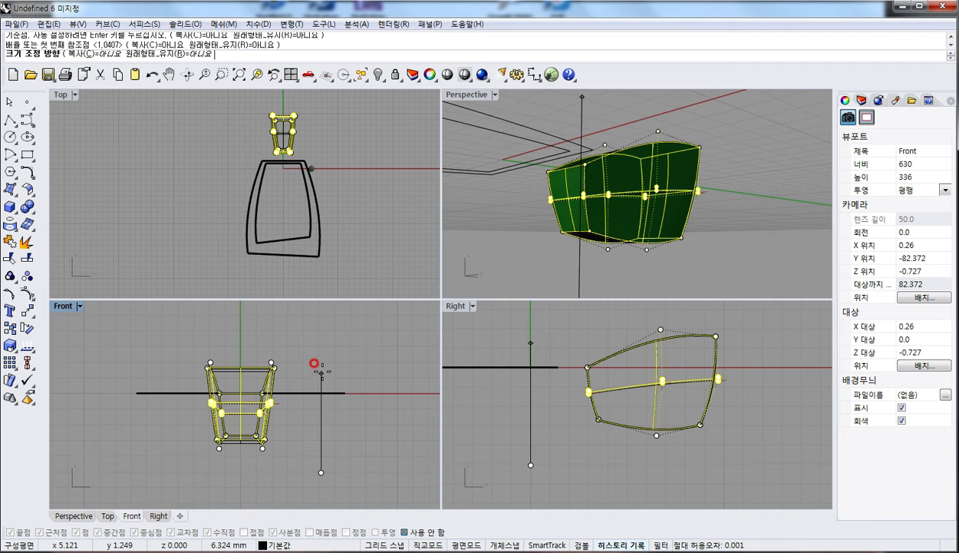
click(322, 384)
Step: Lower the bulge toward the bail's underside by scaling the middle control points vertically by about 0.79 from a base point below
text(W)
key(Return)
click(311, 376)
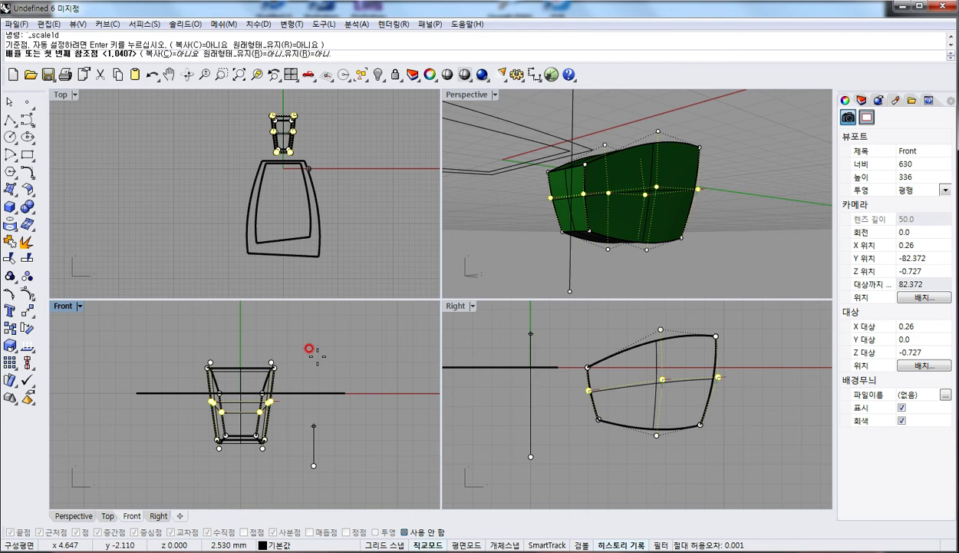
click(315, 367)
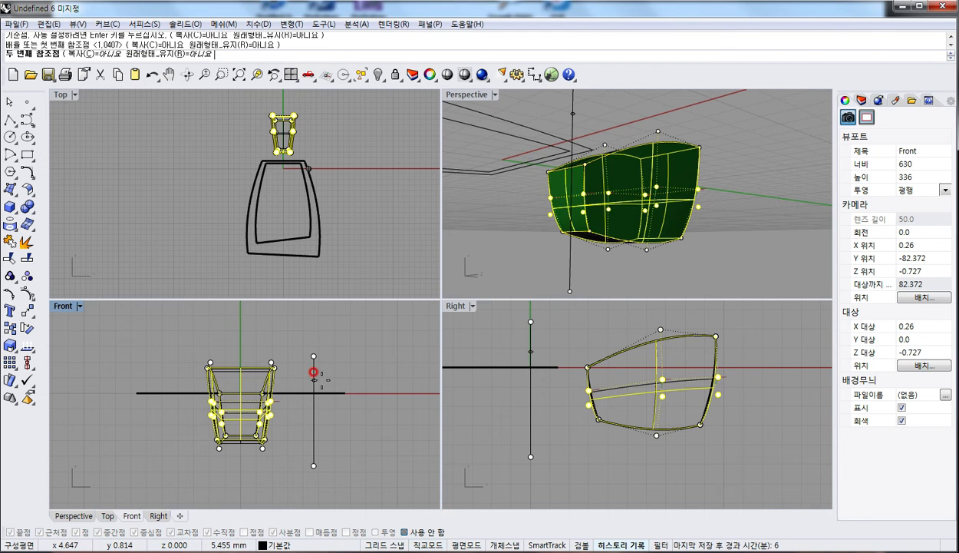
click(429, 396)
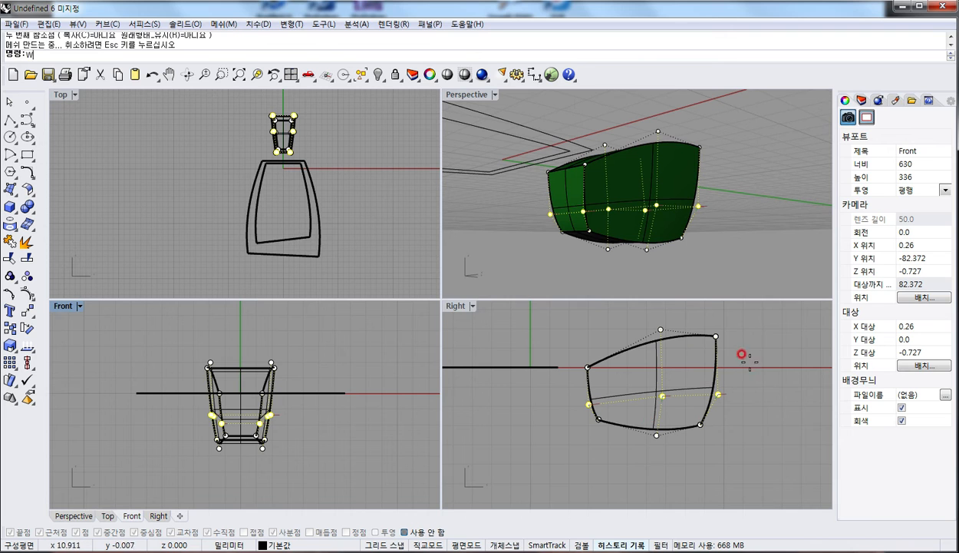
Step: Scale the bail's middle control points vertically in the Right view from a base point below the bail, and turn off the control points
key(Return)
click(728, 464)
click(728, 456)
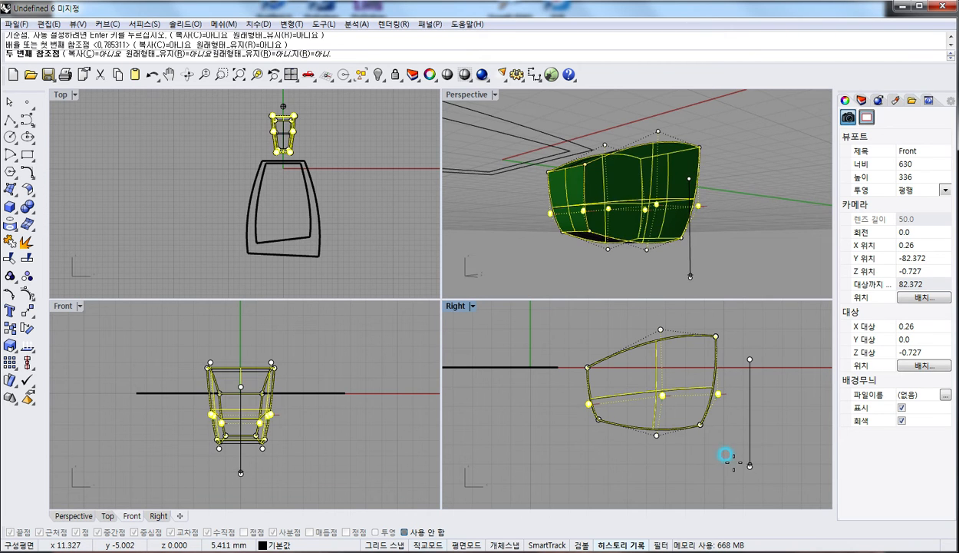
click(689, 437)
key(Escape)
Step: Draw a three-point curve beside the bail's outer end in the maximized Right view, curving inward toward the underside, and delete it
double_click(453, 306)
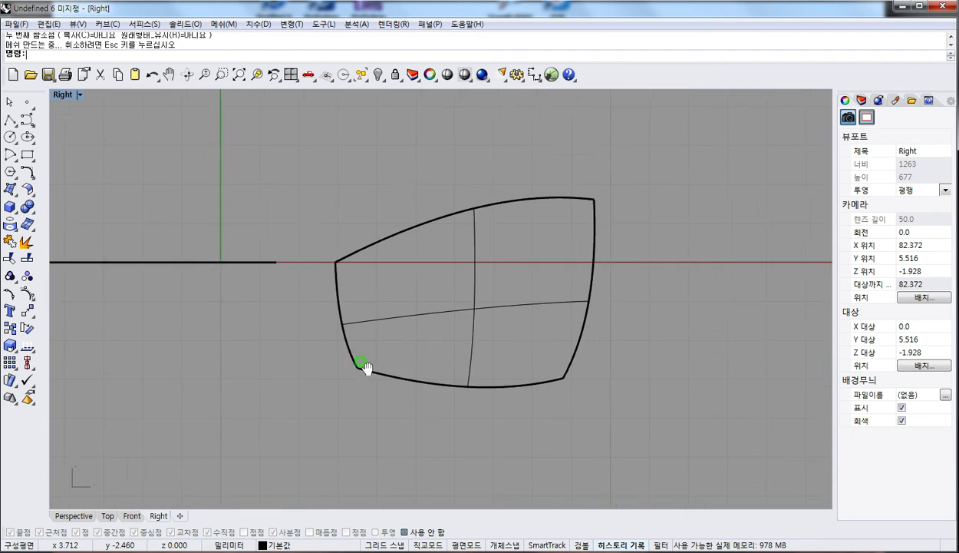
right_drag(365, 368, 367, 365)
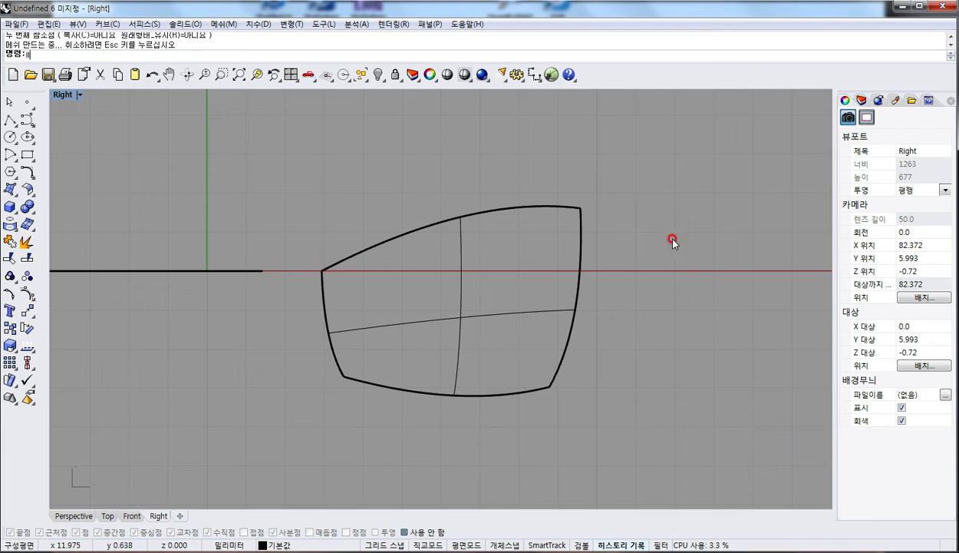
key(Return)
click(666, 173)
shift+click(666, 343)
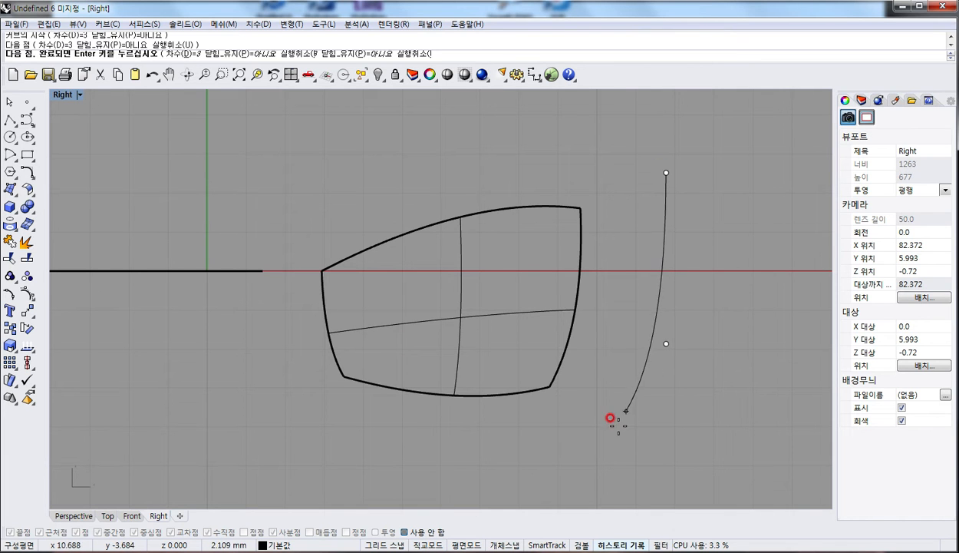
click(617, 432)
key(Return)
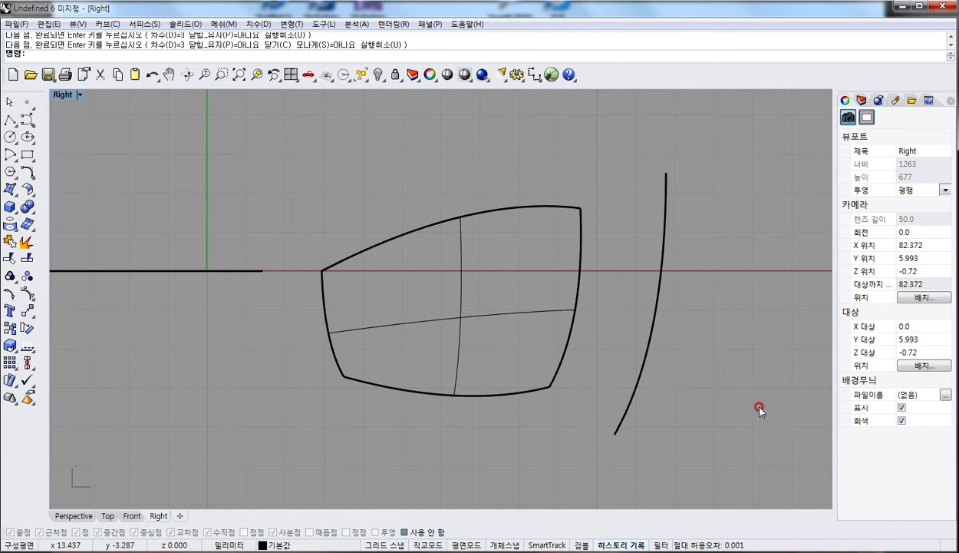
drag(731, 401, 690, 299)
drag(641, 262, 641, 263)
key(Delete)
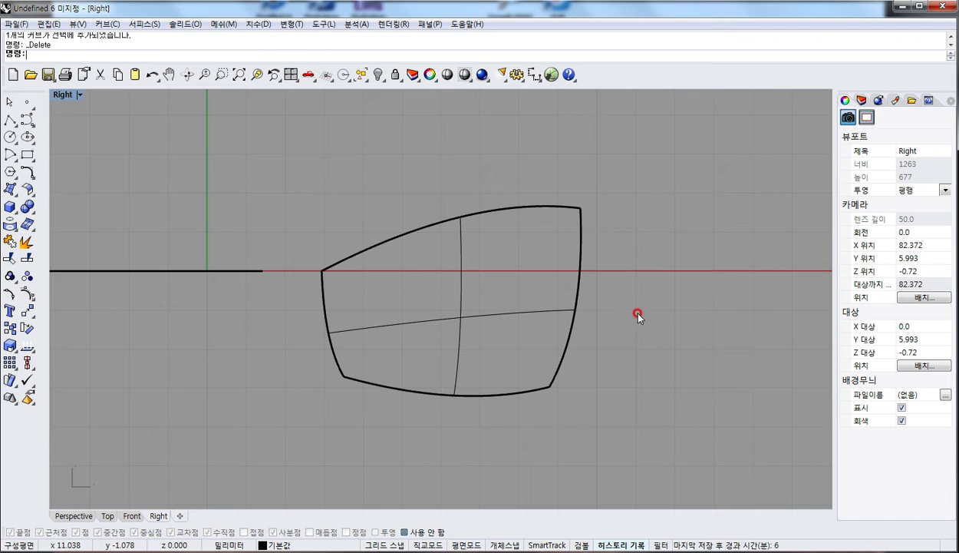
Step: Restore the four-viewport layout with the 4View command
text(3DFace)
key(Return)
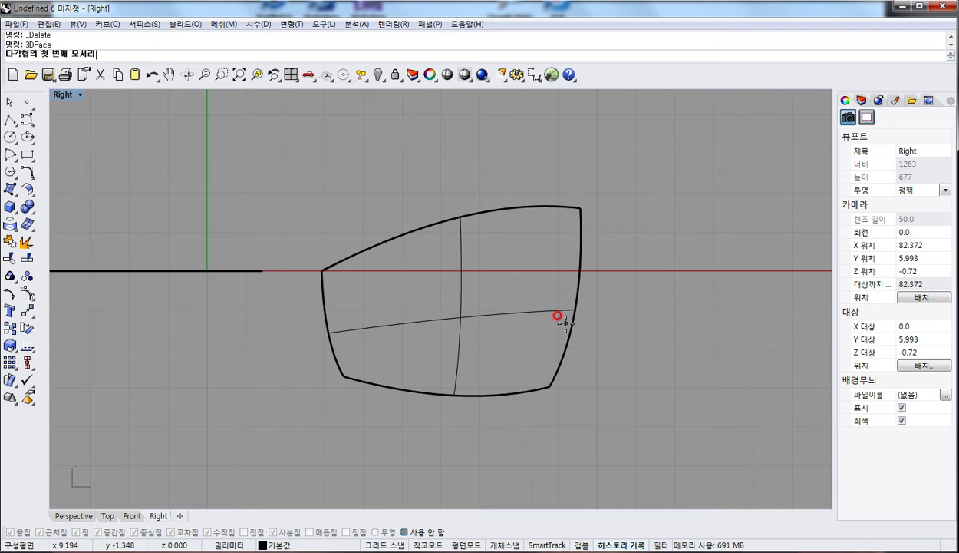
key(Escape)
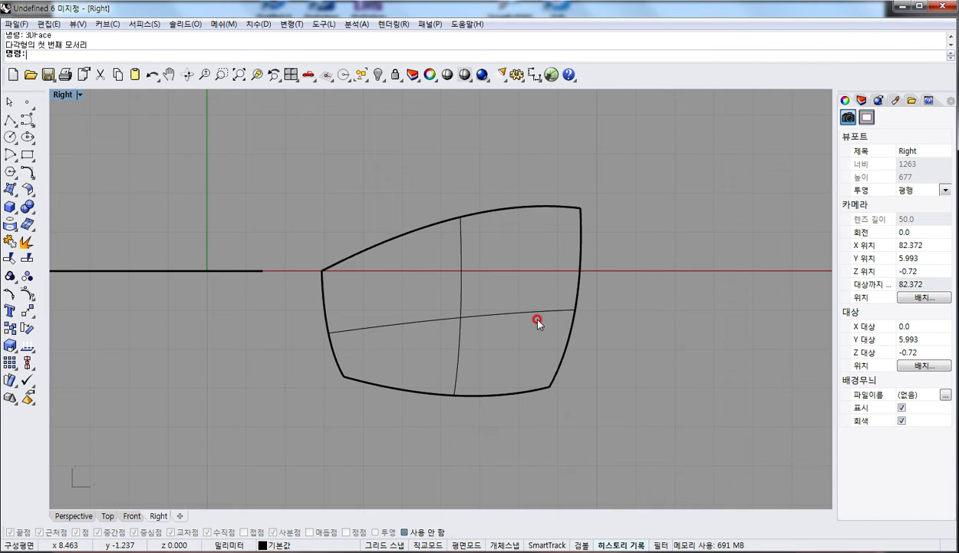
text(4View)
key(Return)
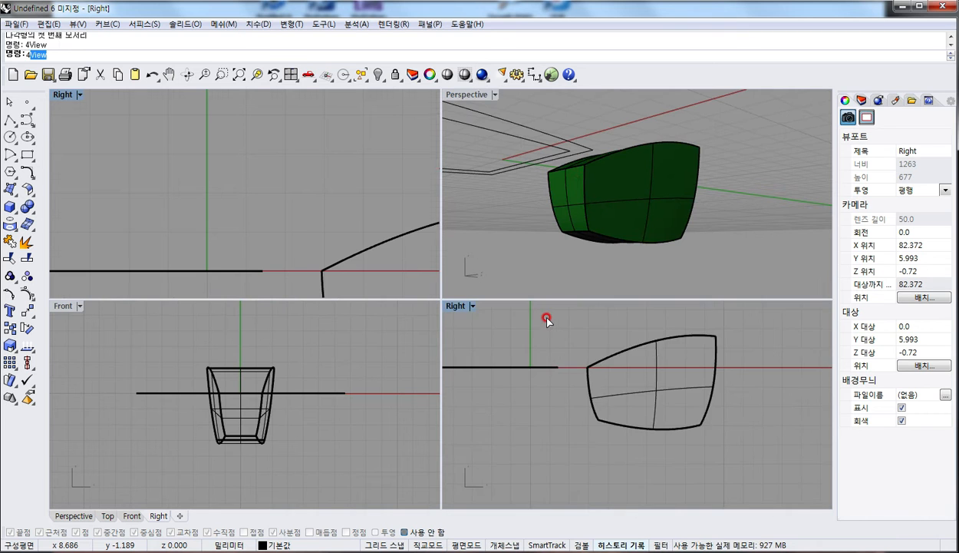
Step: Examine the bail's bulging sides, top, underside and end face from several angles in the Perspective view
right_drag(623, 139, 545, 212)
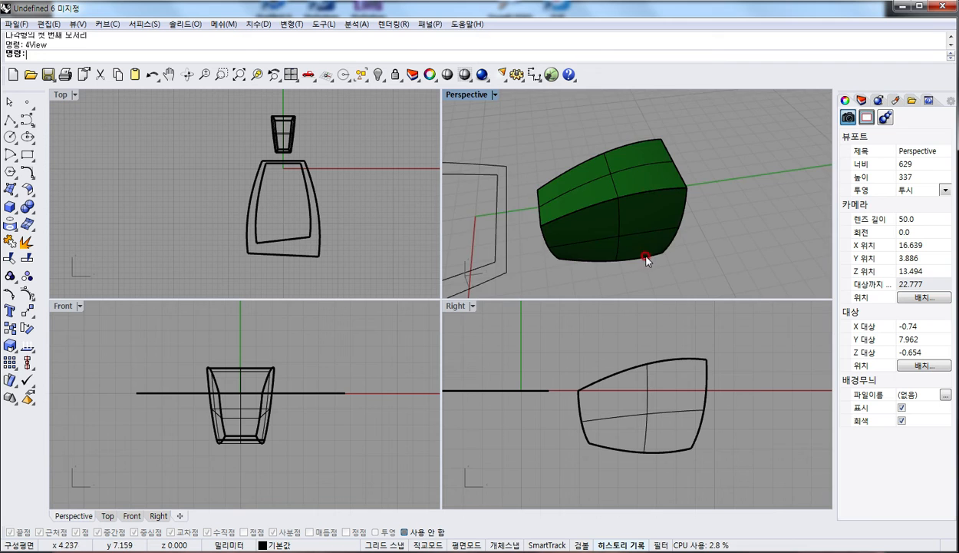
right_drag(646, 260, 563, 139)
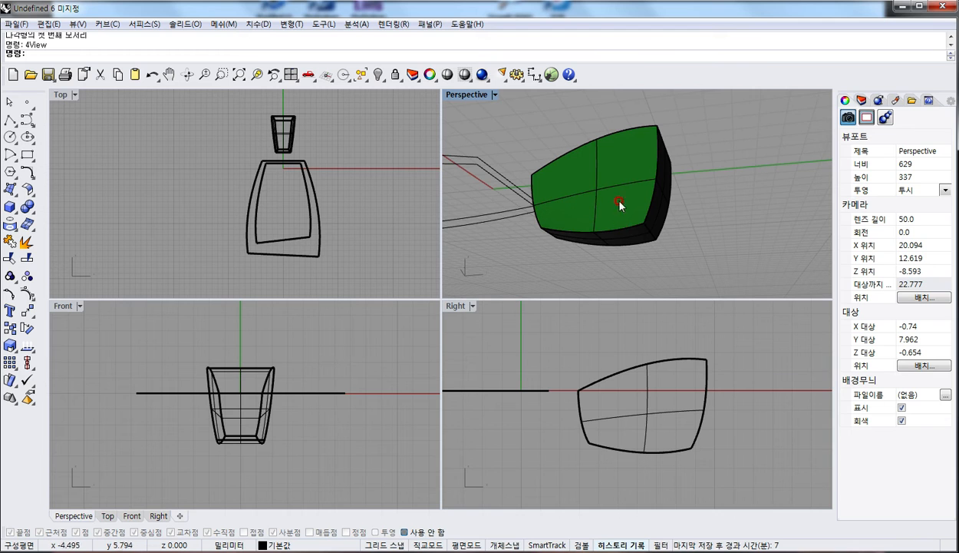
right_drag(620, 205, 551, 215)
right_drag(660, 156, 638, 189)
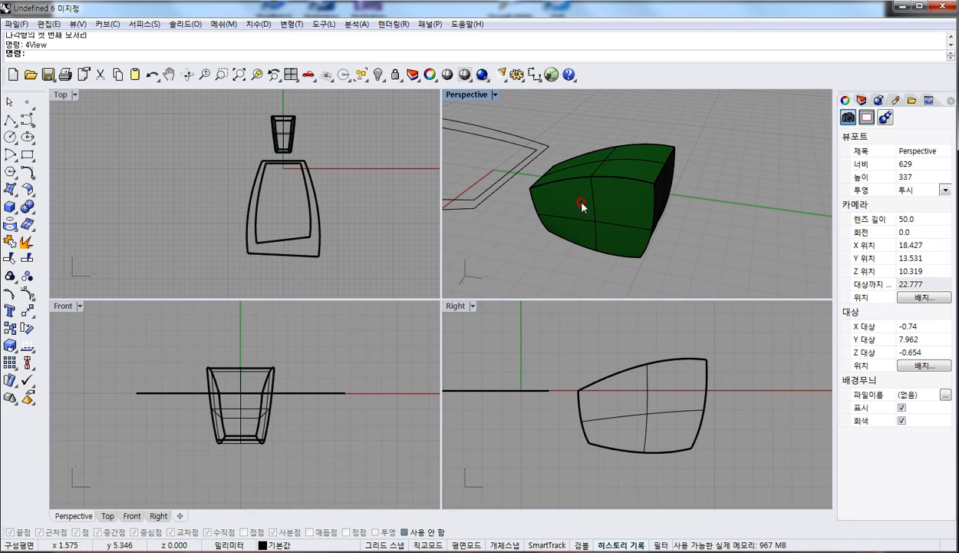
mouse_move(628, 214)
right_down()
mouse_move(445, 180)
mouse_move(617, 198)
mouse_move(629, 233)
right_up()
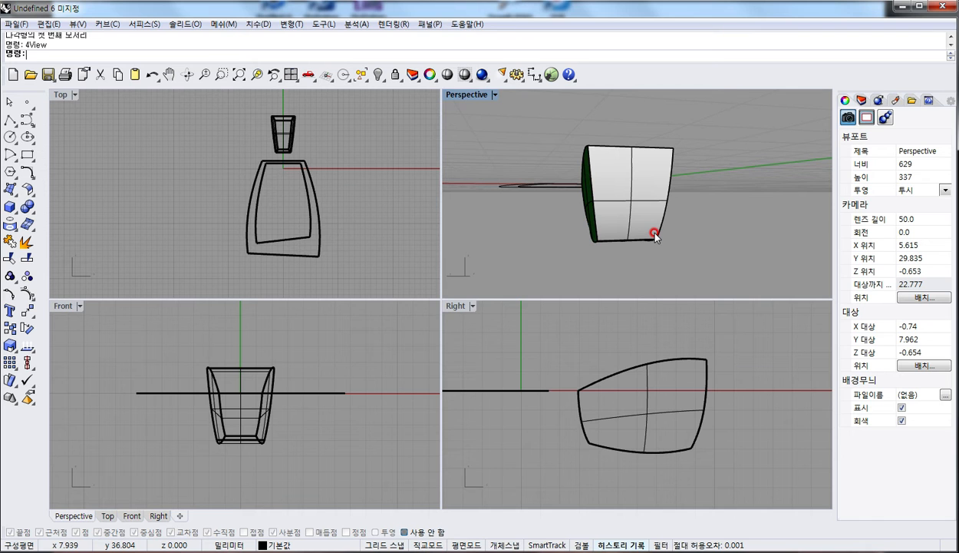
mouse_move(610, 190)
right_down()
mouse_move(735, 220)
mouse_move(610, 189)
mouse_move(635, 241)
right_up()
click(587, 169)
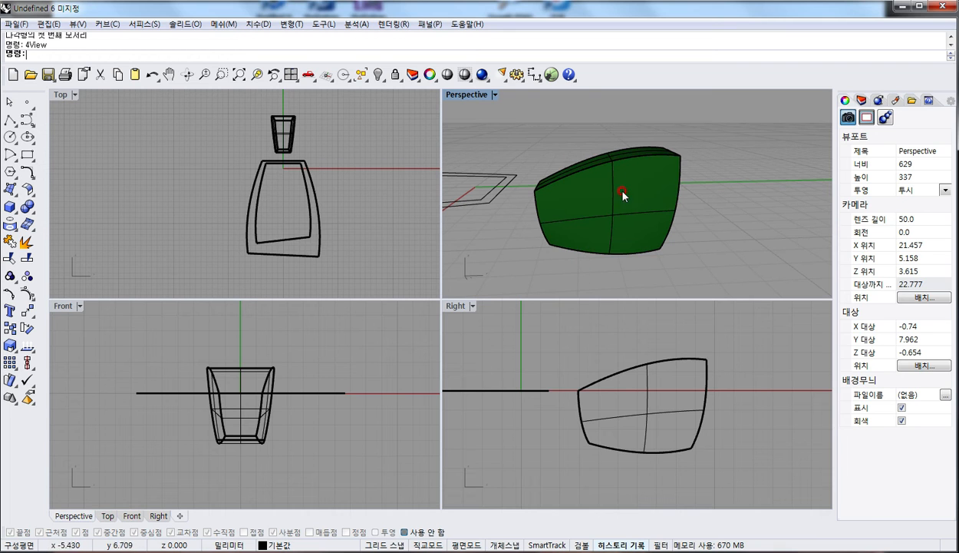
right_drag(627, 229, 632, 185)
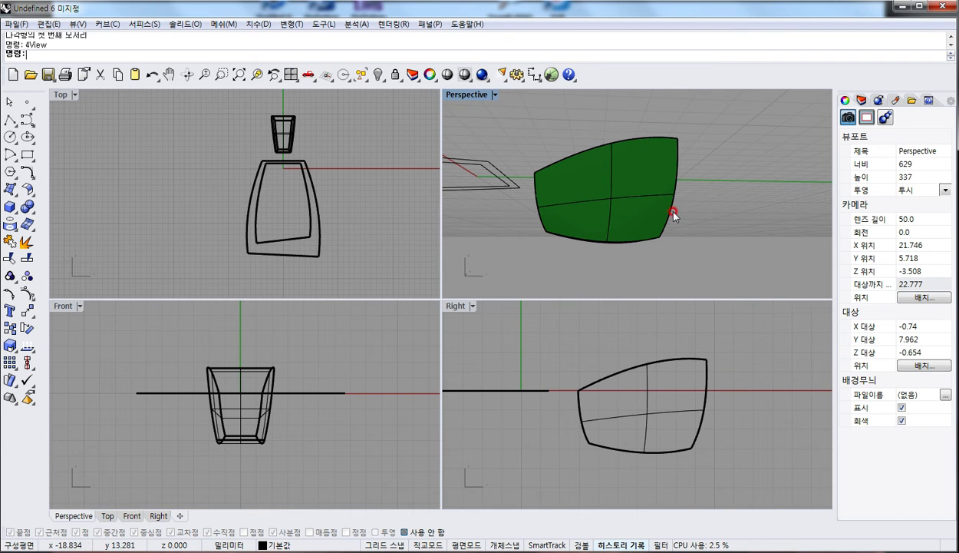
Step: Join all the curves and bail surfaces in the model, and deselect everything
key(ctrl+a)
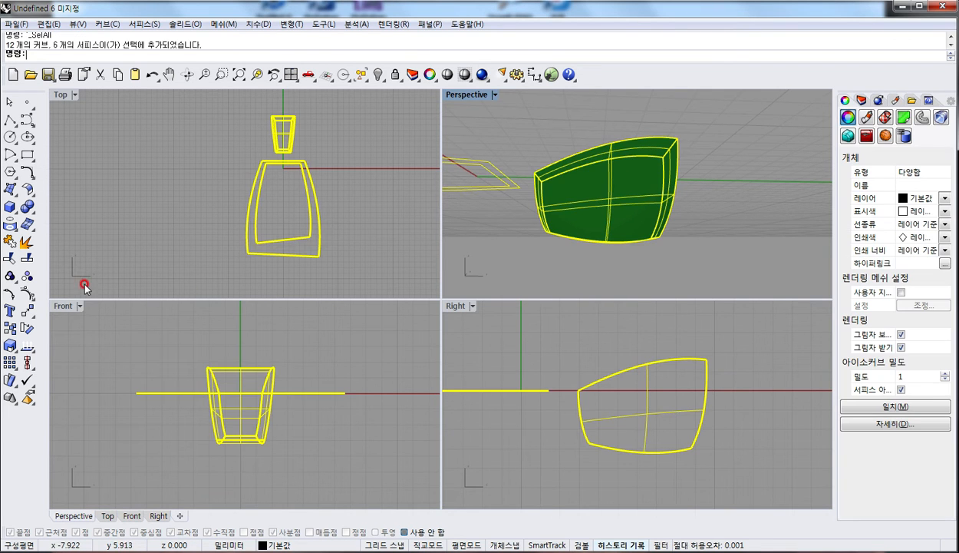
click(10, 241)
click(673, 417)
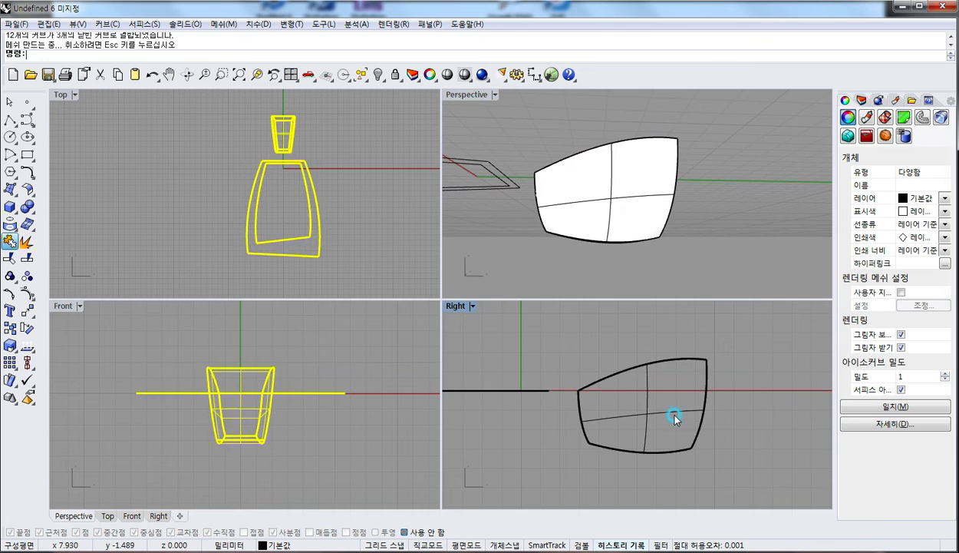
Step: Draw a closed nine-point control point curve inside the bail's side outline in the Right view, following its shape with rounded corners
right_drag(642, 413, 621, 422)
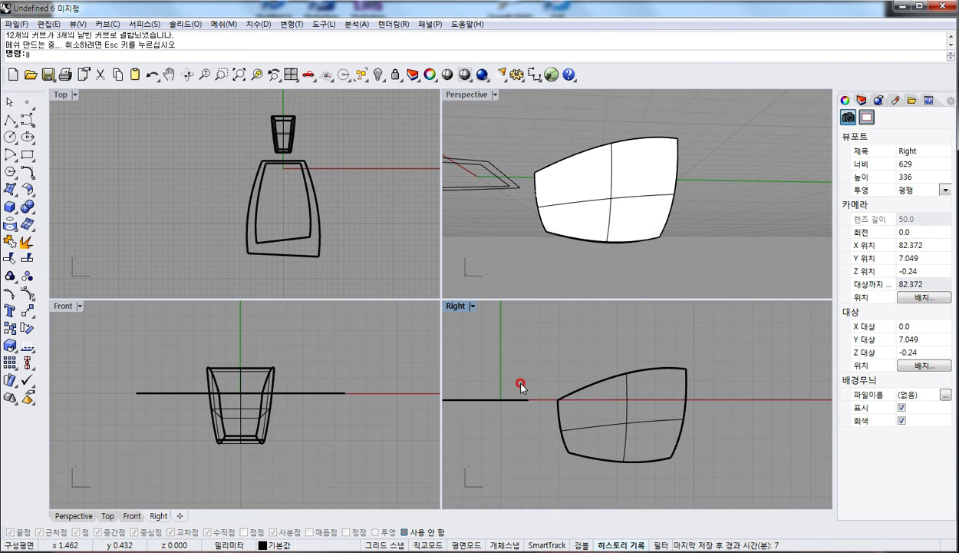
click(26, 119)
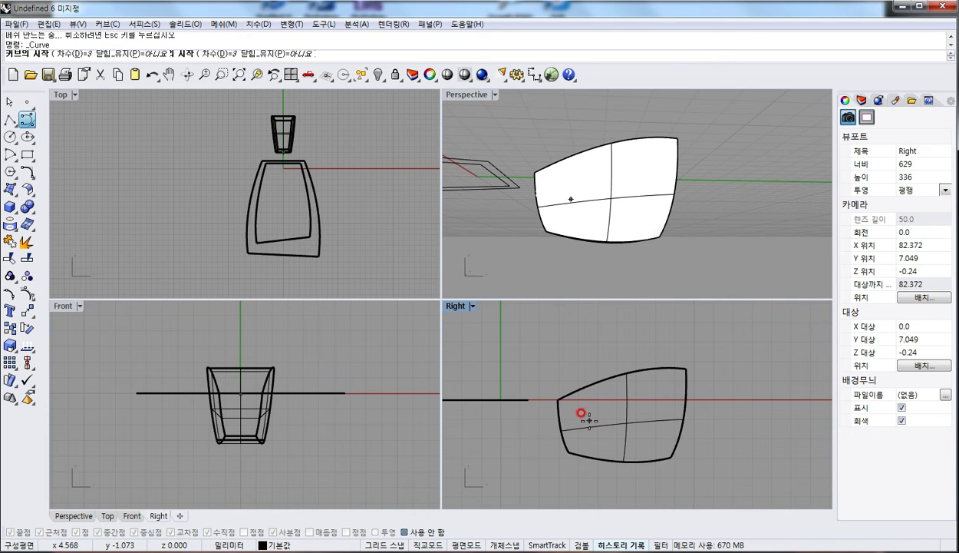
scroll(589, 418, up, 2)
click(578, 405)
click(653, 375)
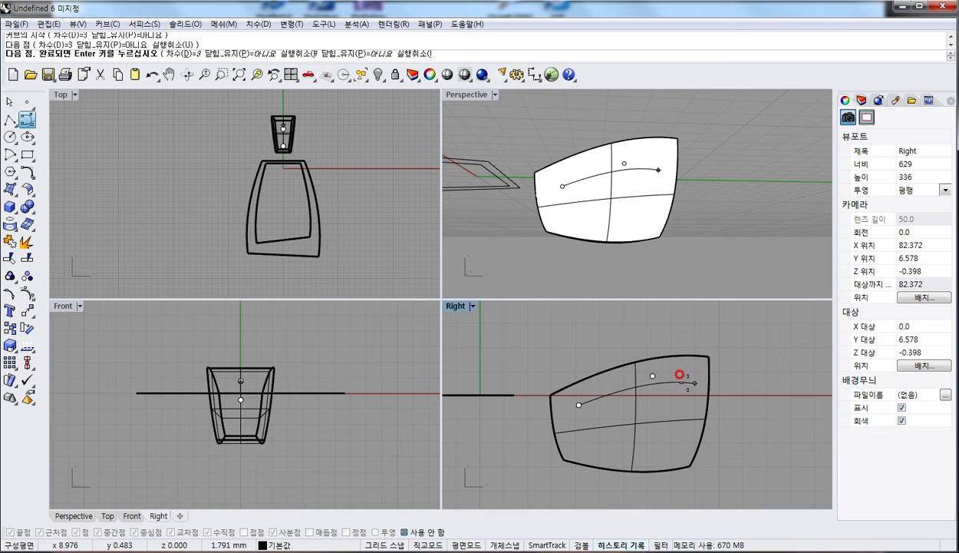
click(687, 381)
click(683, 427)
click(670, 458)
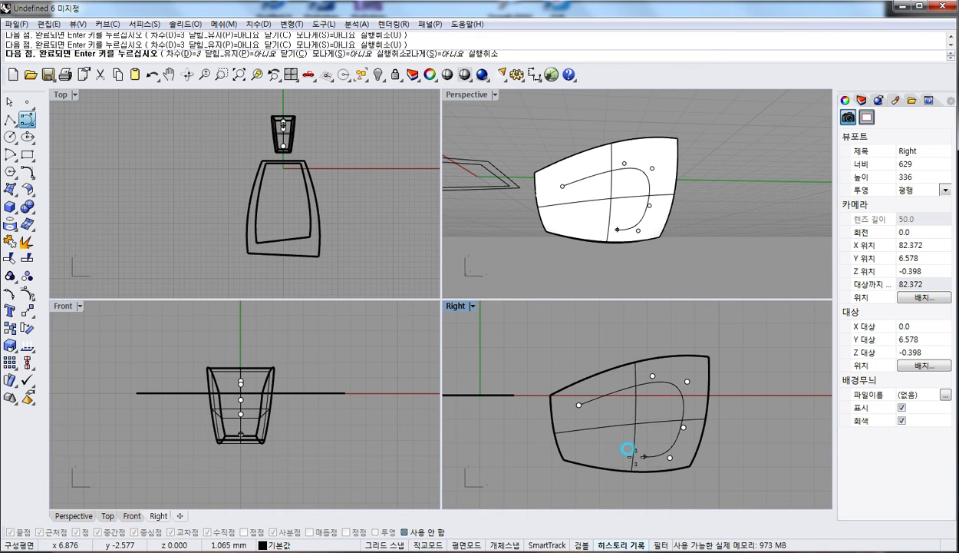
click(635, 456)
click(581, 449)
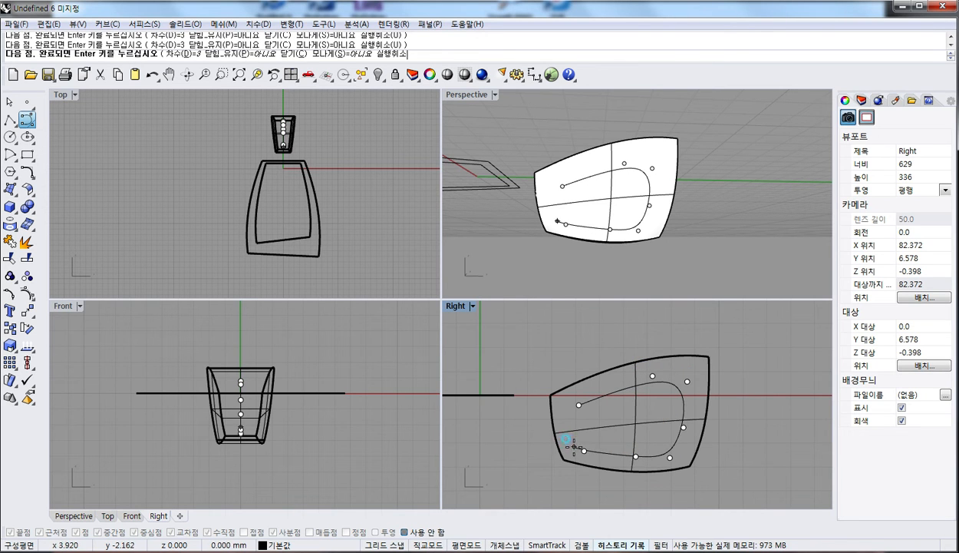
click(573, 446)
click(568, 416)
click(398, 531)
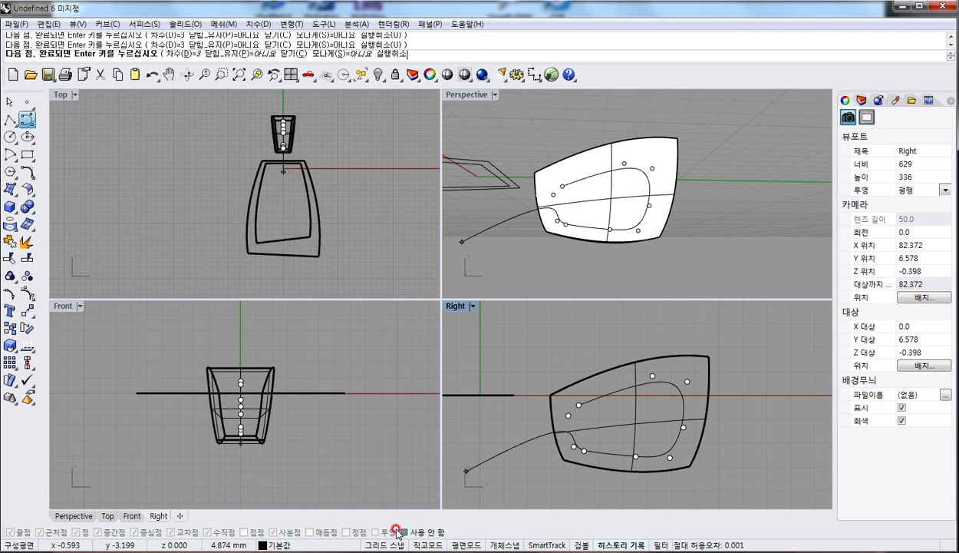
click(568, 453)
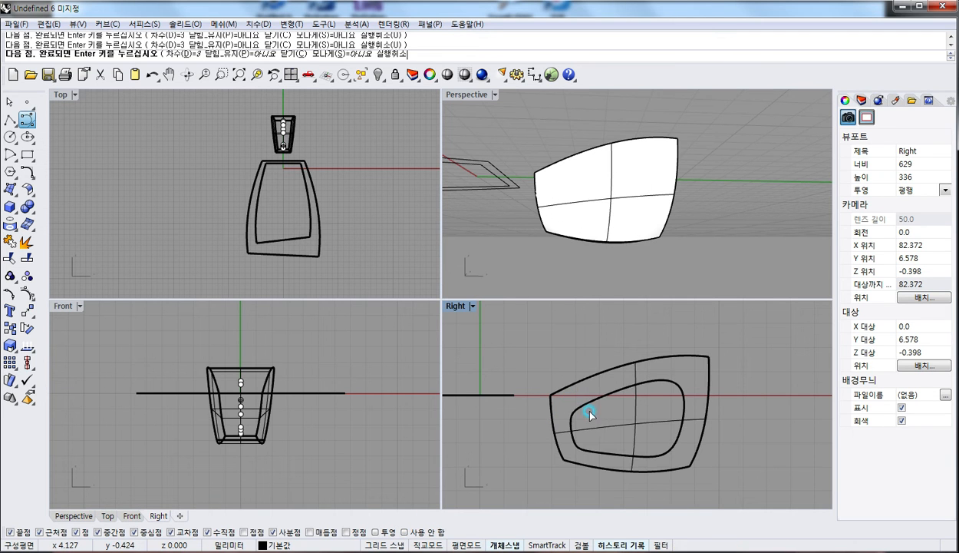
Step: Try to move the inner curve's upper and lower corner control points in the Right view with object snap on
click(613, 411)
click(614, 397)
key(F10)
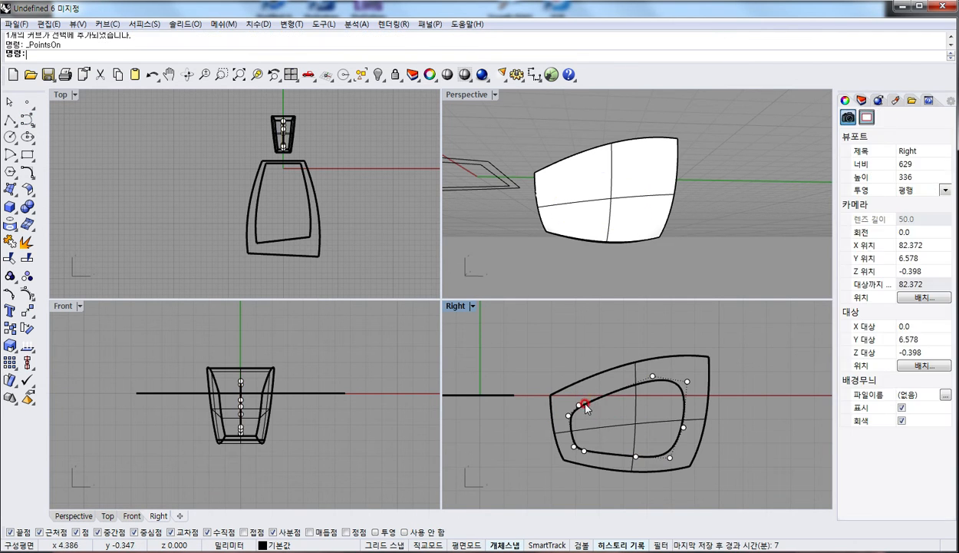
scroll(577, 403, up, 3)
click(575, 403)
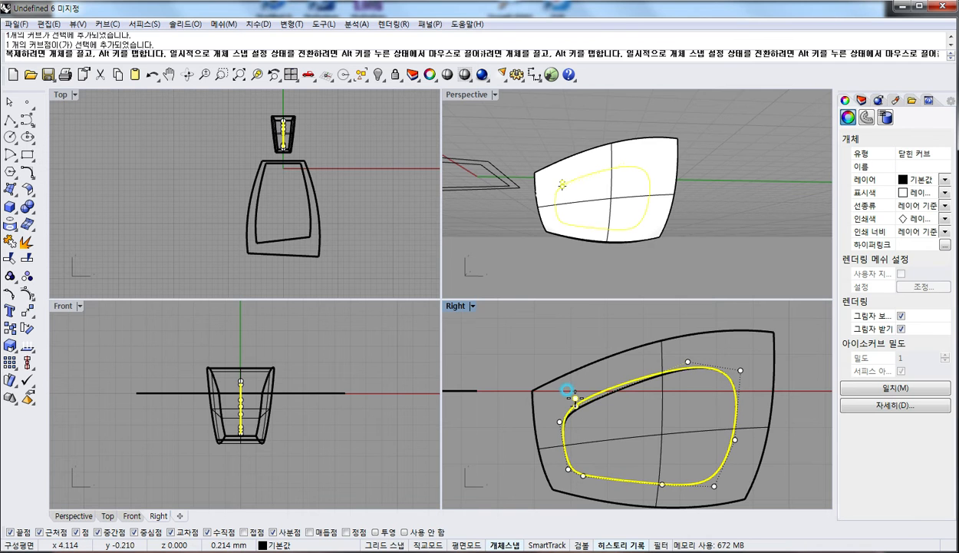
drag(575, 400, 575, 399)
drag(740, 370, 744, 369)
click(689, 363)
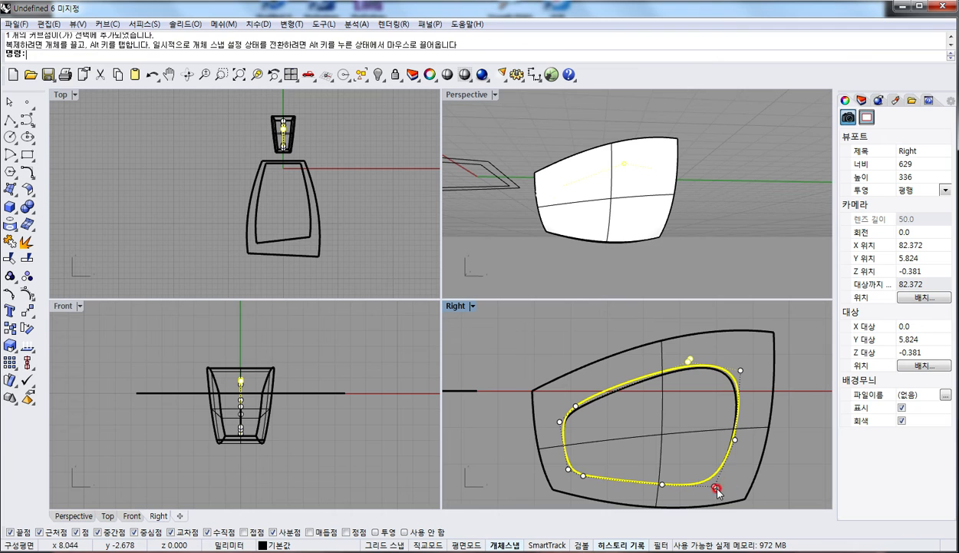
drag(715, 485, 714, 482)
key(Escape)
key(Escape)
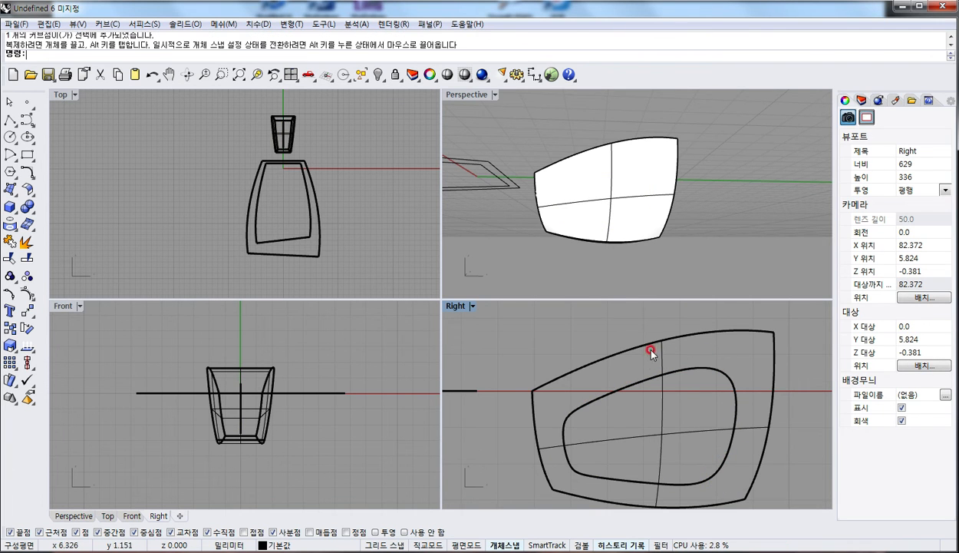
Step: With object snap off, shift the inner curve's two lower corner control points slightly upward to smooth its corners, and select the curve
right_drag(585, 473, 700, 418)
click(606, 449)
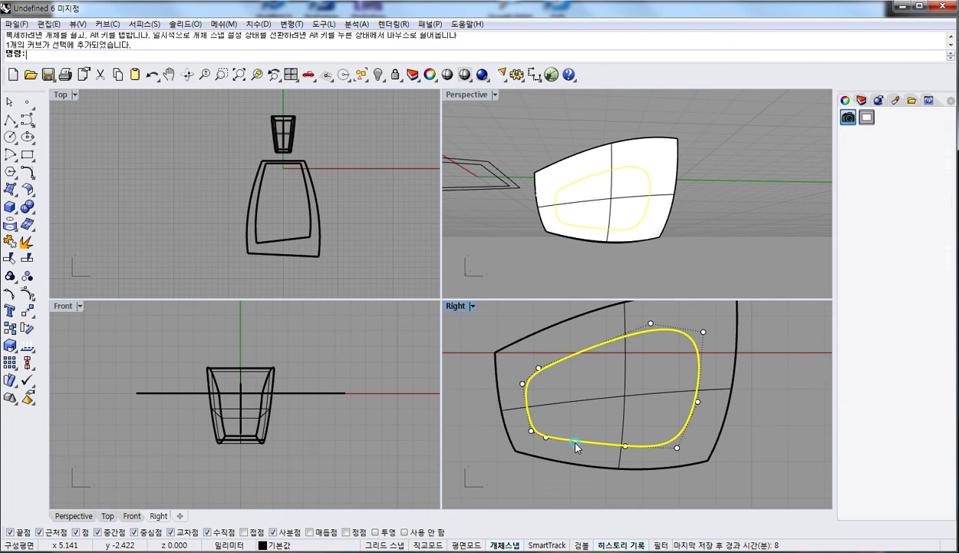
click(516, 421)
click(532, 432)
mouse_move(532, 433)
mouse_down()
mouse_move(528, 421)
mouse_move(546, 436)
mouse_up()
key(alt)
click(638, 452)
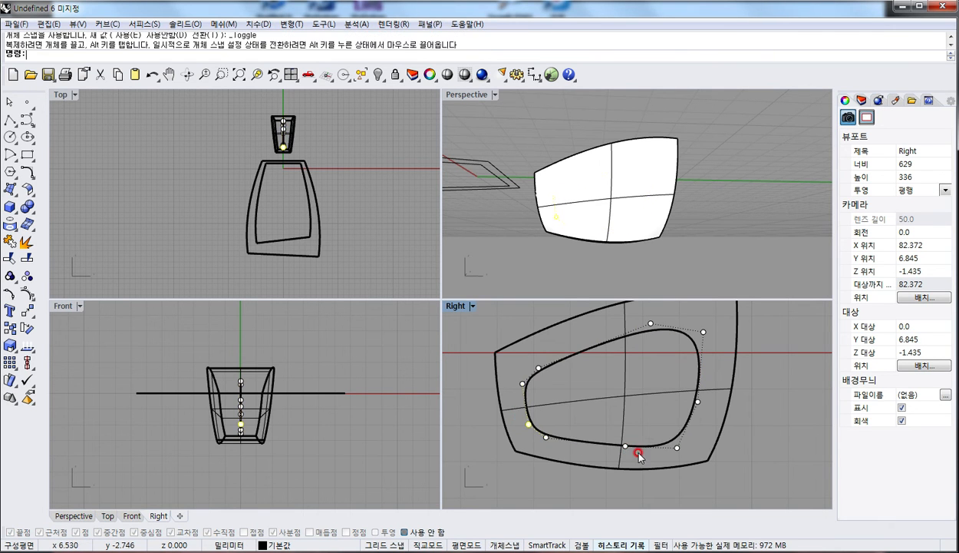
click(677, 445)
drag(678, 448, 683, 443)
click(686, 419)
click(685, 419)
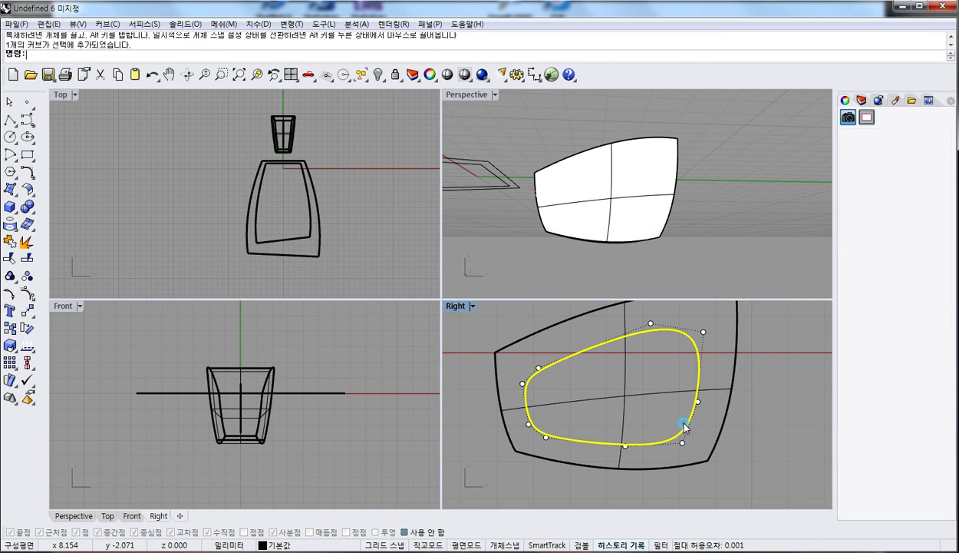
text(e)
key(Return)
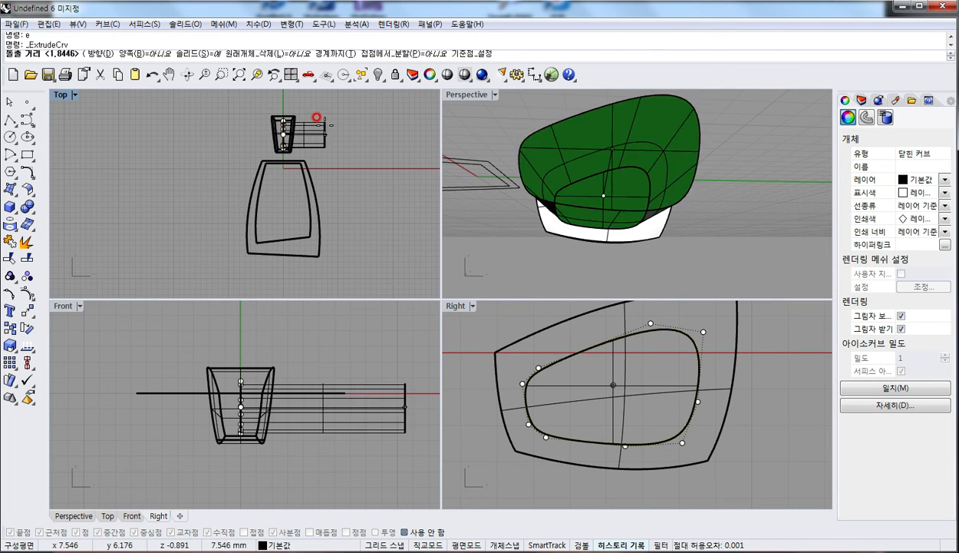
key(Escape)
Step: Extrude the inner closed curve as a solid in both directions so it extends well past both sides of the bail
click(12, 210)
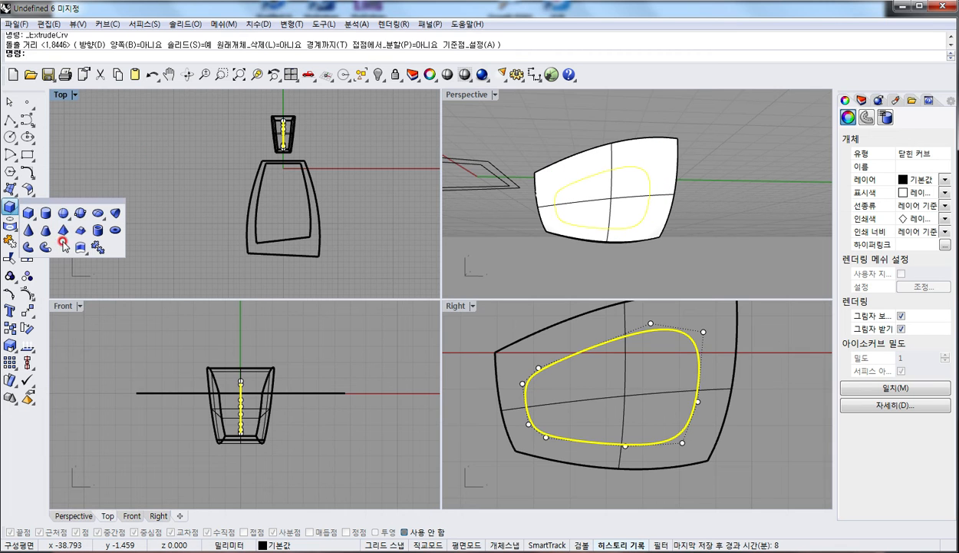
click(63, 248)
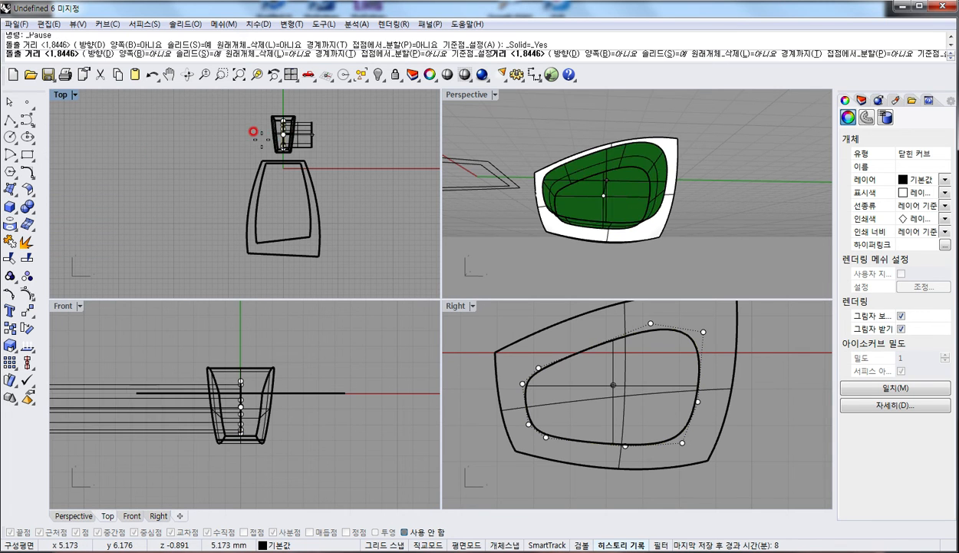
click(132, 52)
click(224, 153)
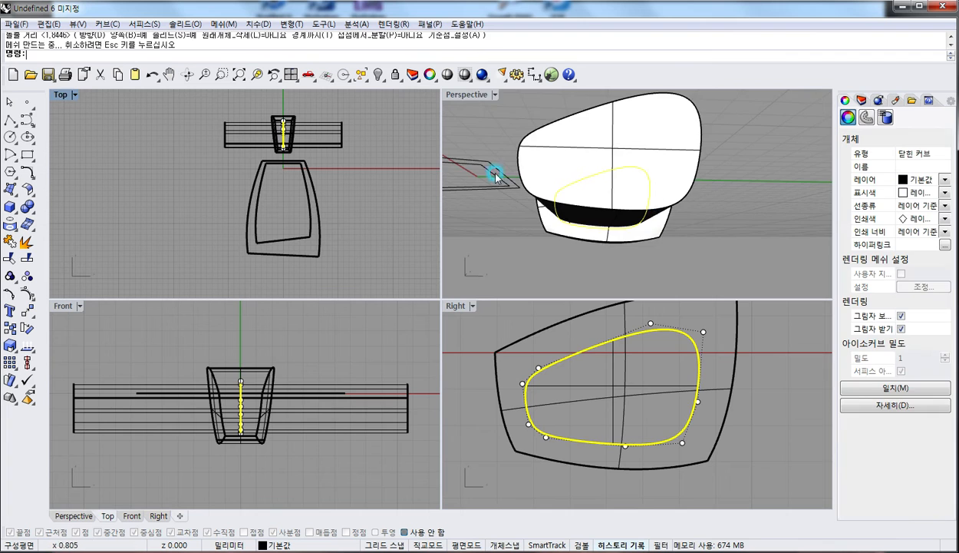
Step: Subtract the extruded cutter solid from the bail with Boolean Difference to open its side-to-side hole
right_drag(499, 171, 569, 223)
click(670, 153)
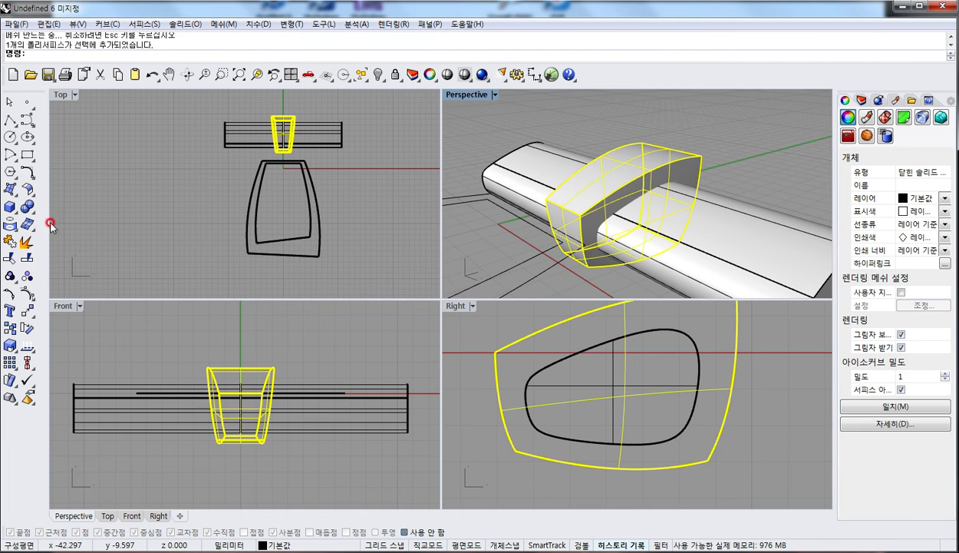
click(24, 222)
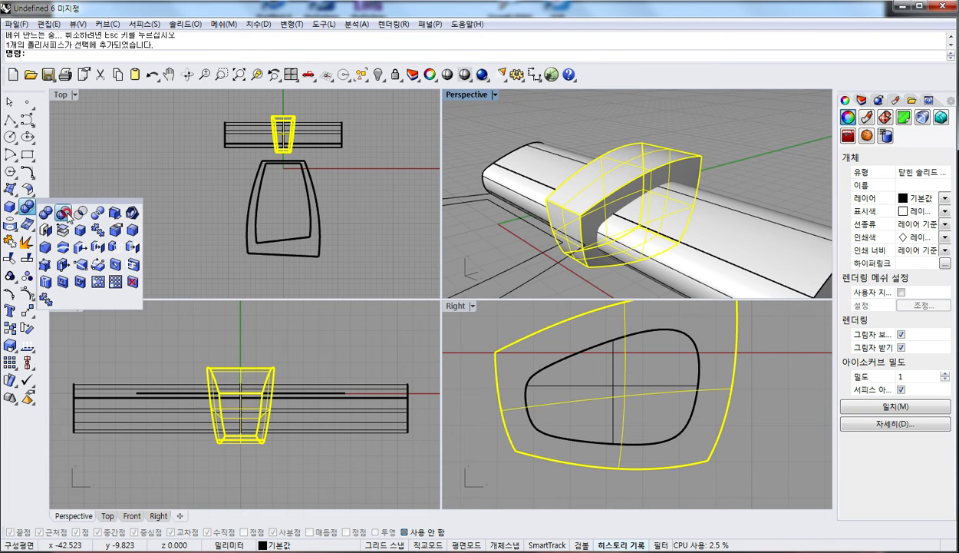
click(614, 223)
key(Return)
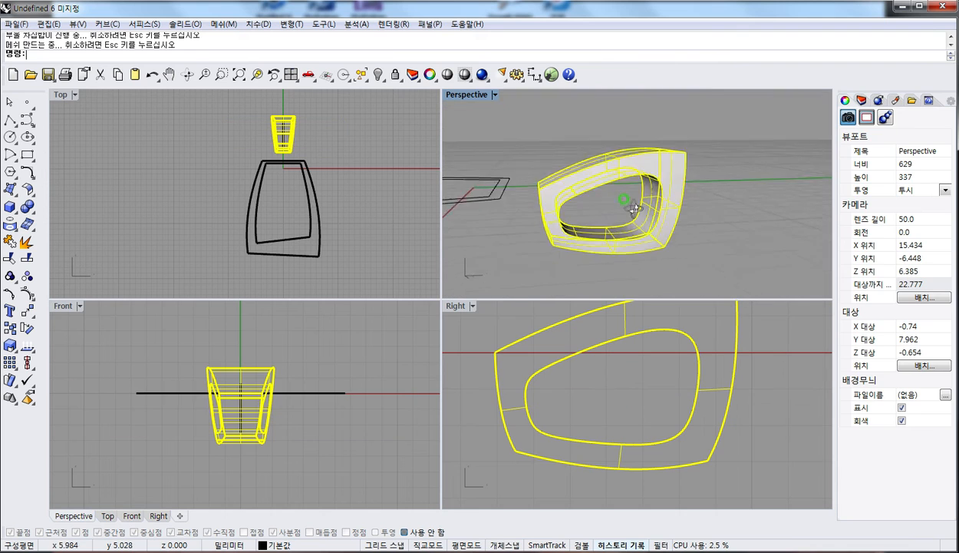
key(Escape)
Step: Shell the bail with a thickness of 0.5, removing the inner face of its opening
click(27, 207)
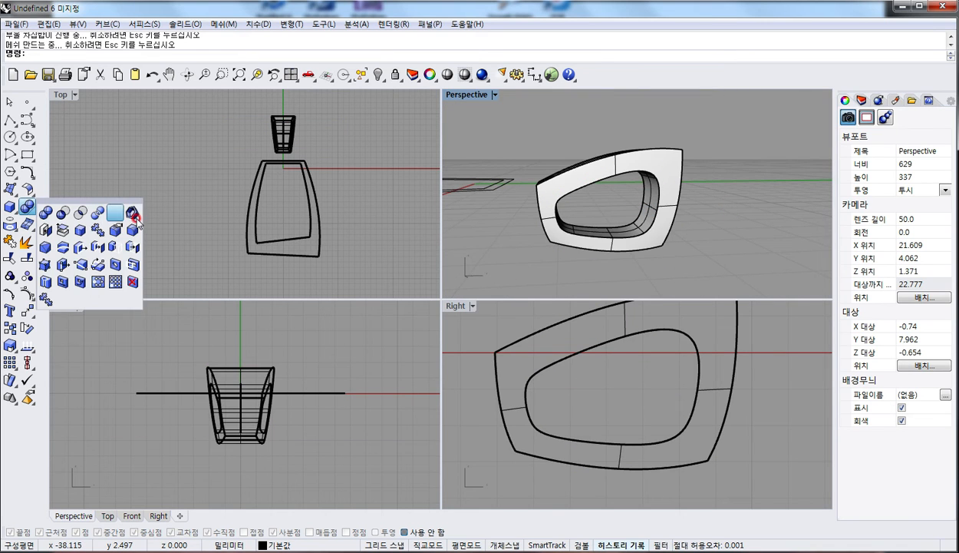
click(133, 214)
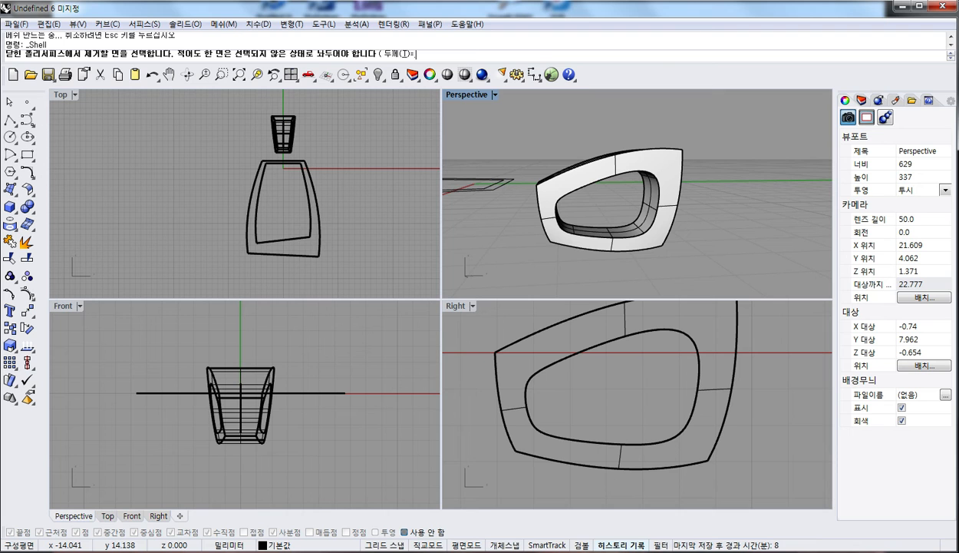
text(.5)
key(Return)
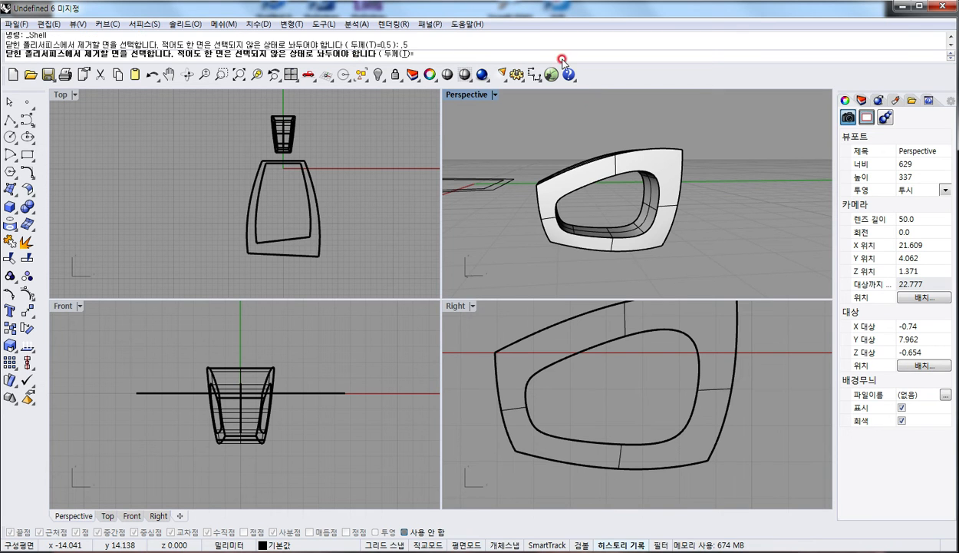
right_drag(583, 223, 623, 236)
scroll(630, 223, up, 3)
click(634, 211)
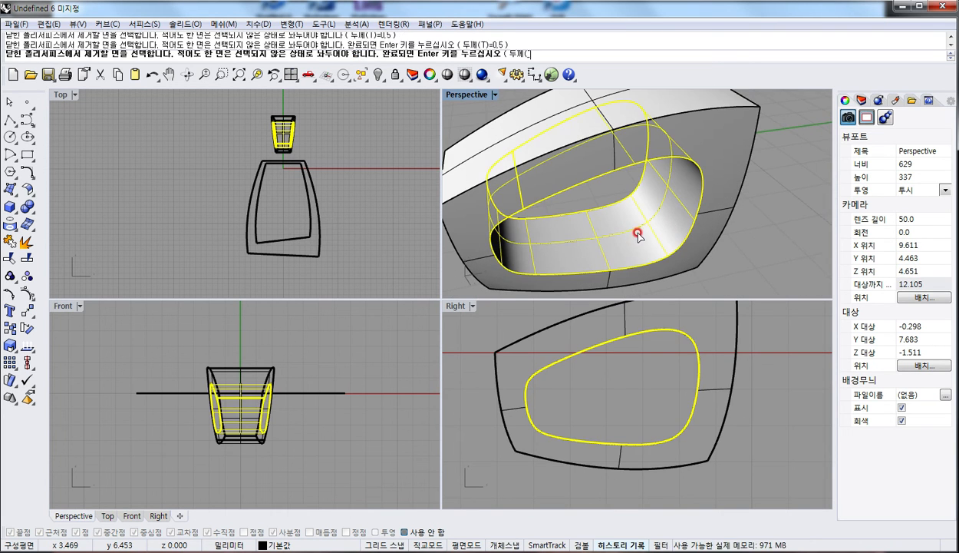
key(Return)
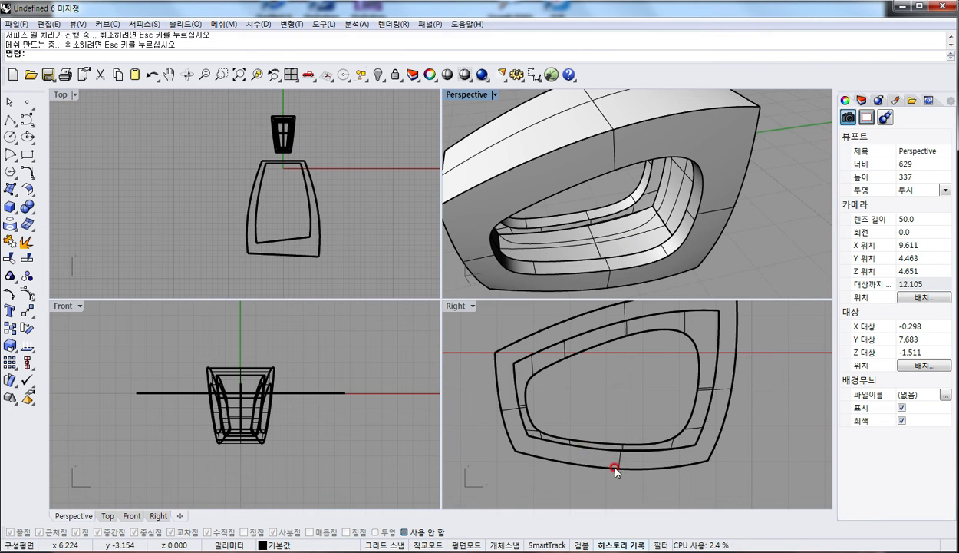
scroll(615, 470, up, 3)
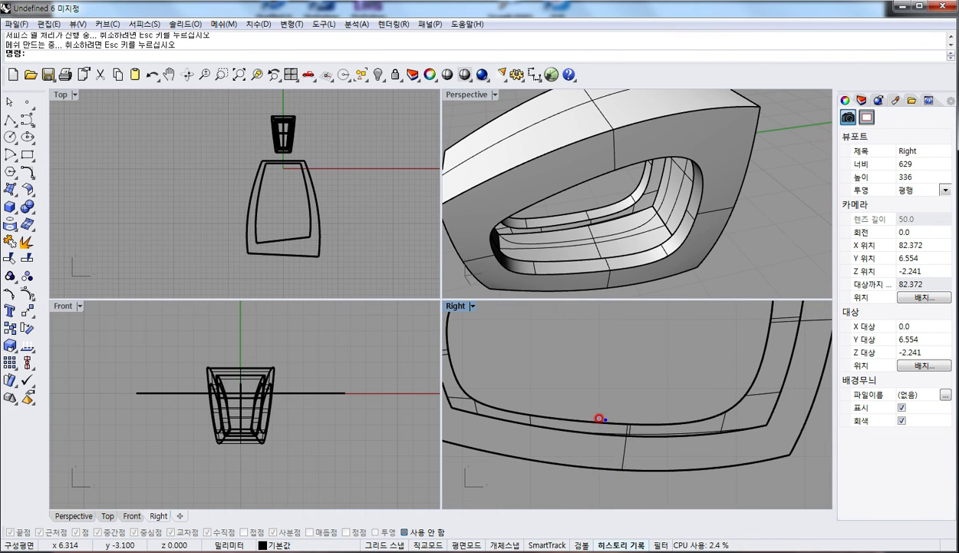
drag(593, 421, 755, 432)
drag(560, 469, 677, 478)
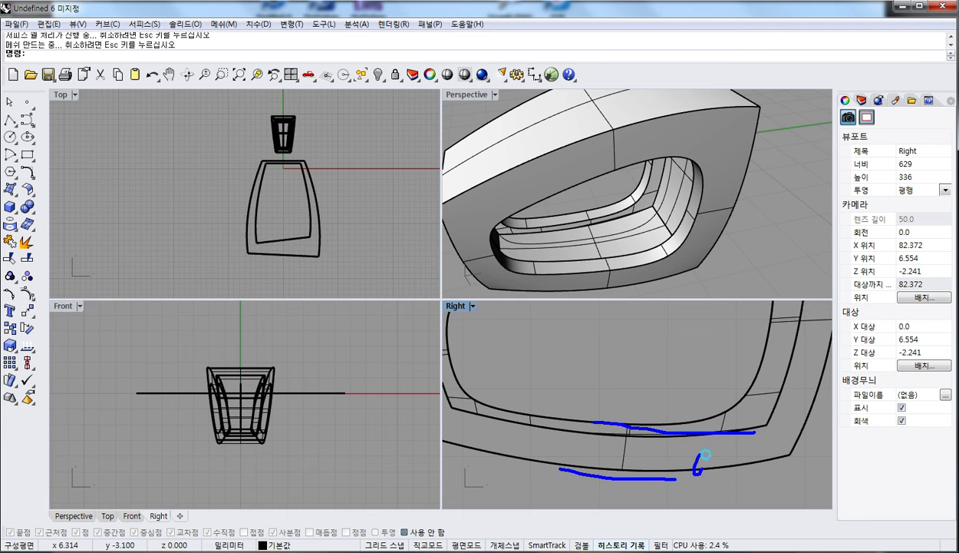
drag(604, 419, 625, 468)
key(Escape)
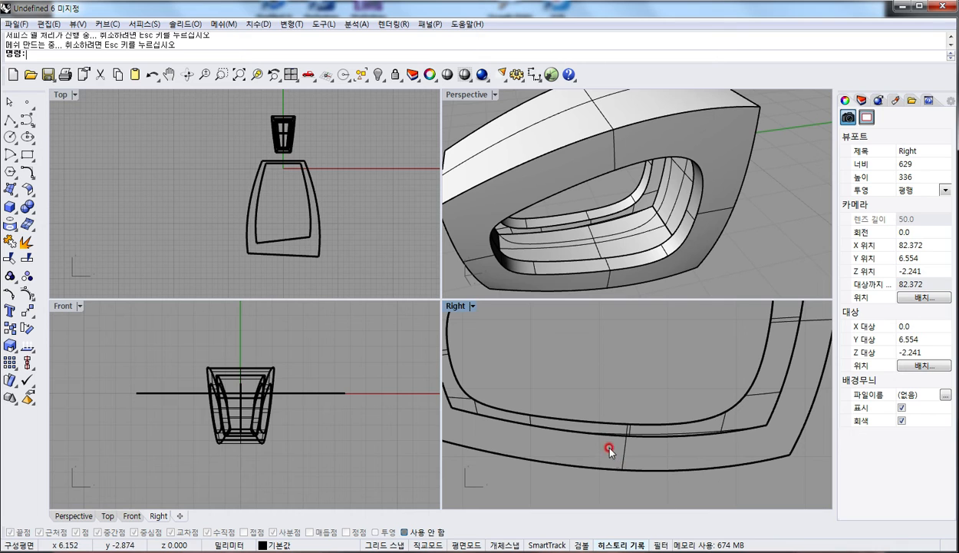
Step: Check the shelled bail for naked edges with the edge analysis, and close the analysis
click(659, 146)
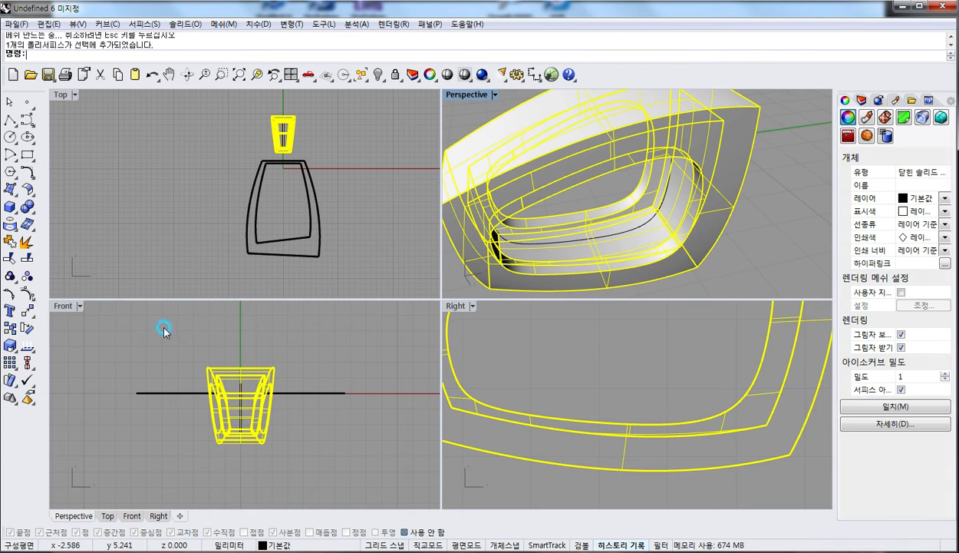
click(28, 350)
drag(35, 338, 77, 342)
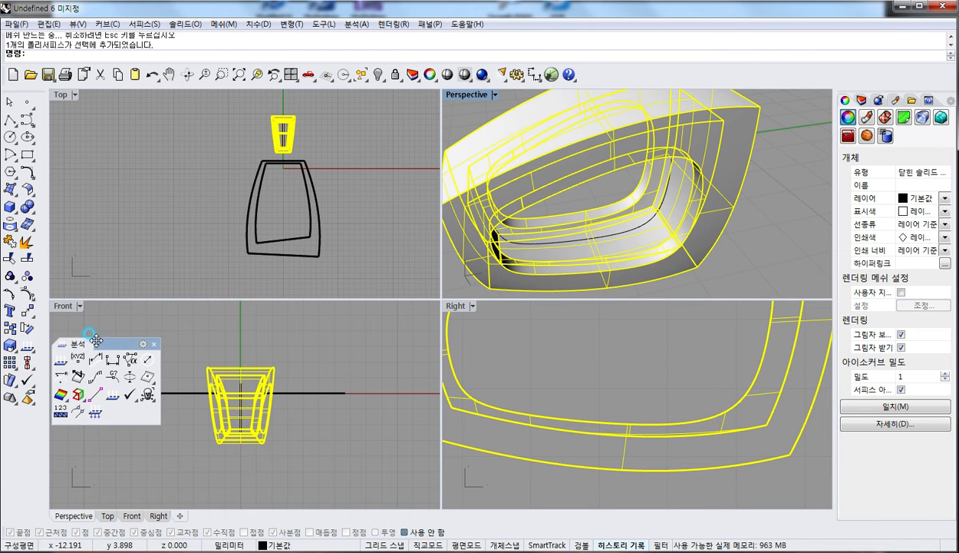
click(81, 396)
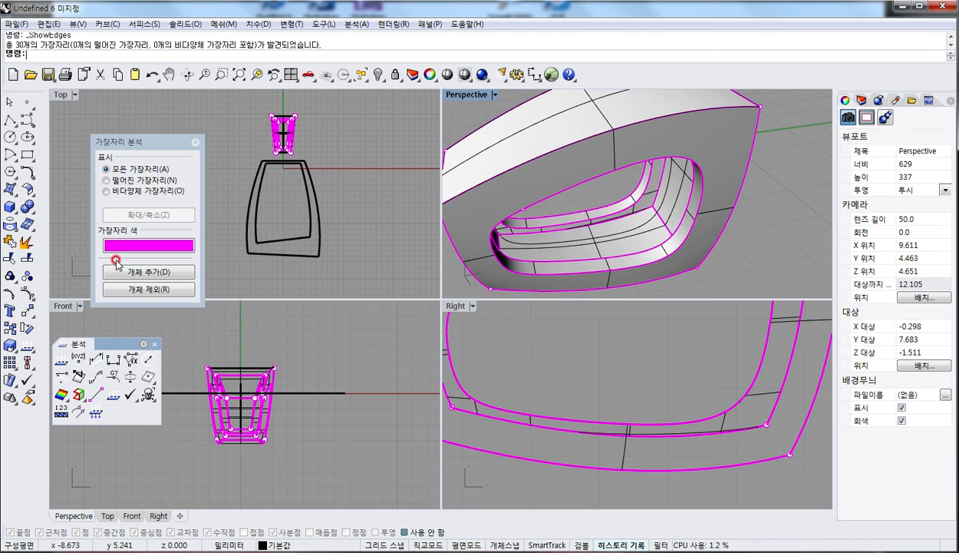
click(141, 180)
scroll(568, 207, down, 3)
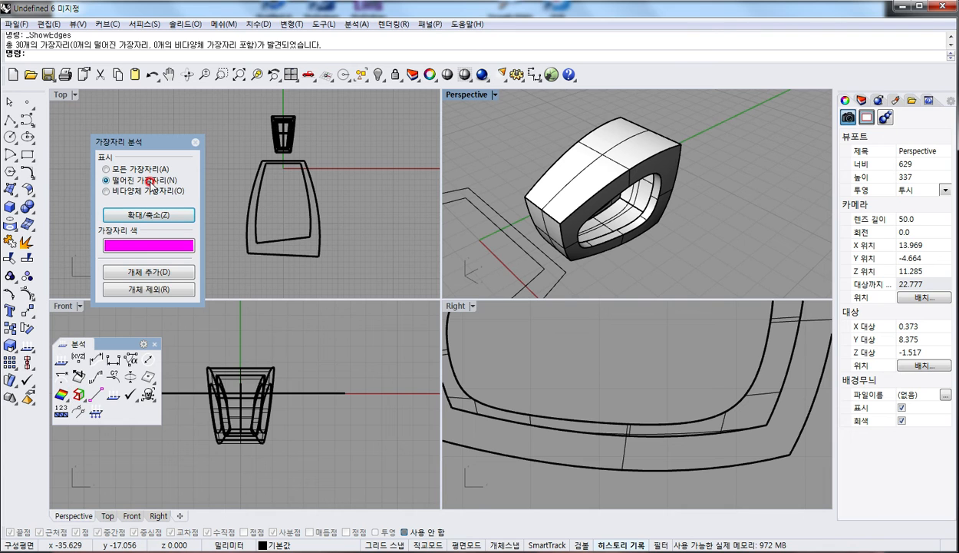
click(193, 143)
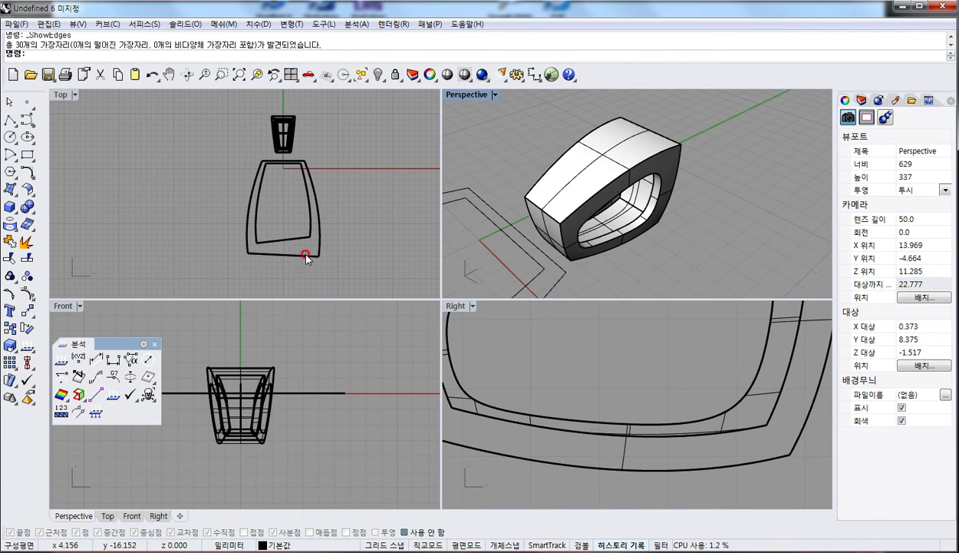
scroll(322, 203, down, 3)
click(319, 201)
right_drag(566, 354, 660, 257)
click(660, 257)
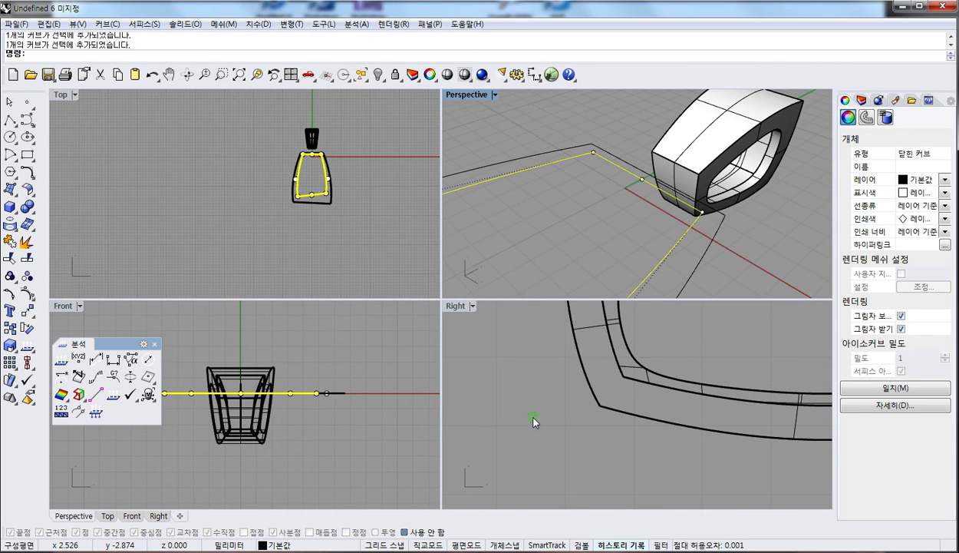
right_drag(535, 421, 676, 415)
scroll(485, 379, down, 3)
scroll(295, 182, up, 3)
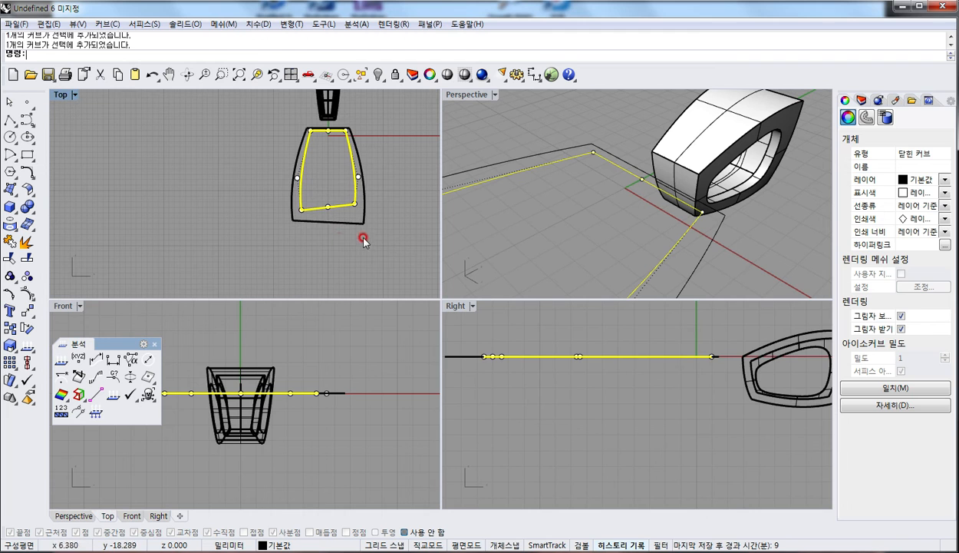
drag(347, 237, 317, 192)
right_click(315, 244)
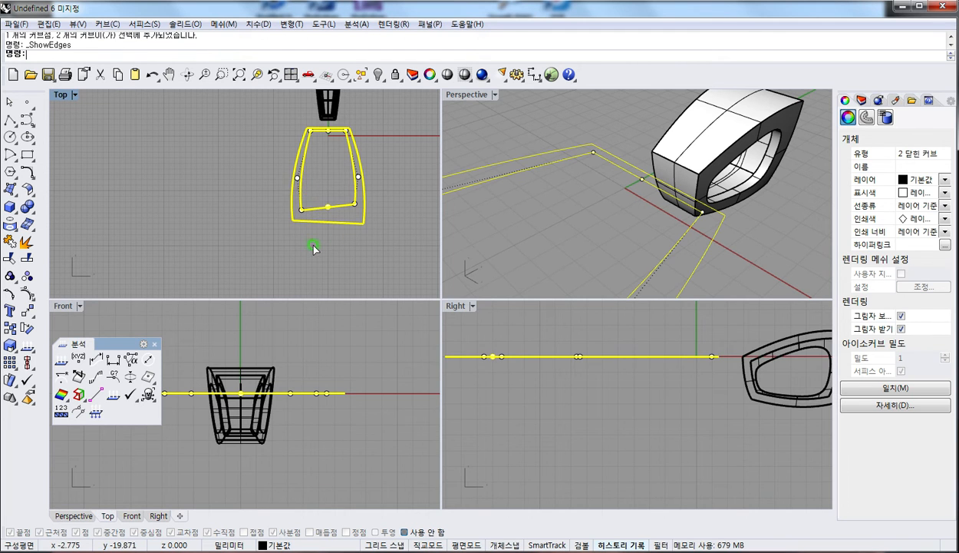
right_click(317, 241)
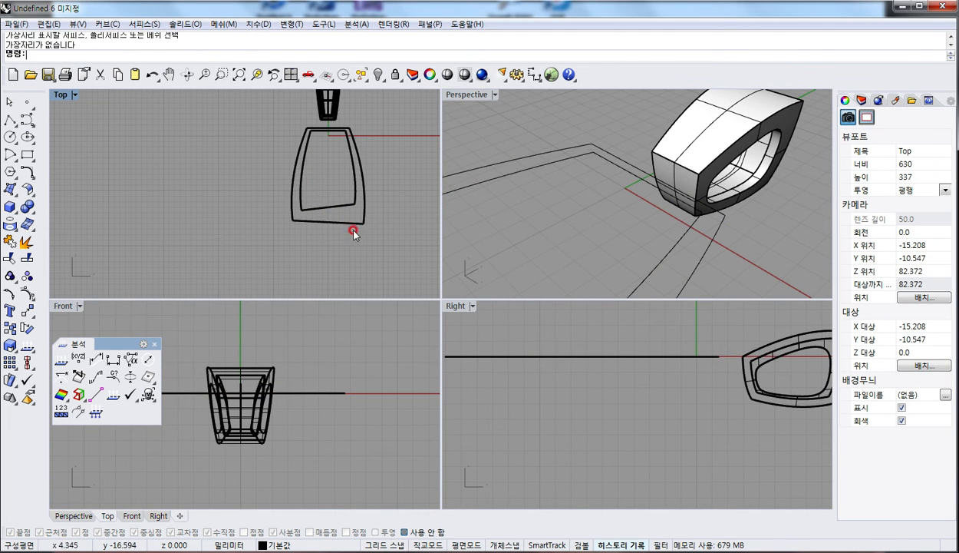
Step: Display the control points of the pendant's inner and outer outline curves, and hide them again
click(307, 218)
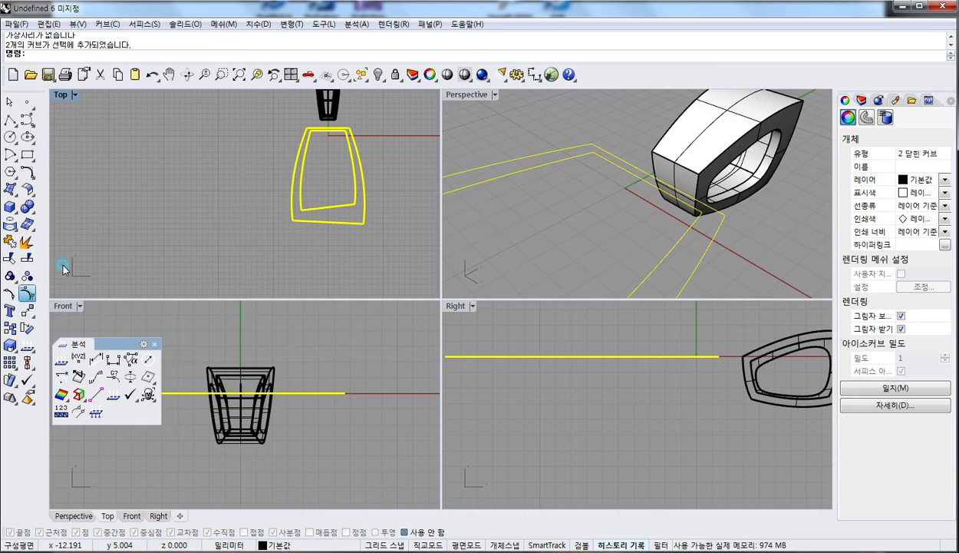
key(F10)
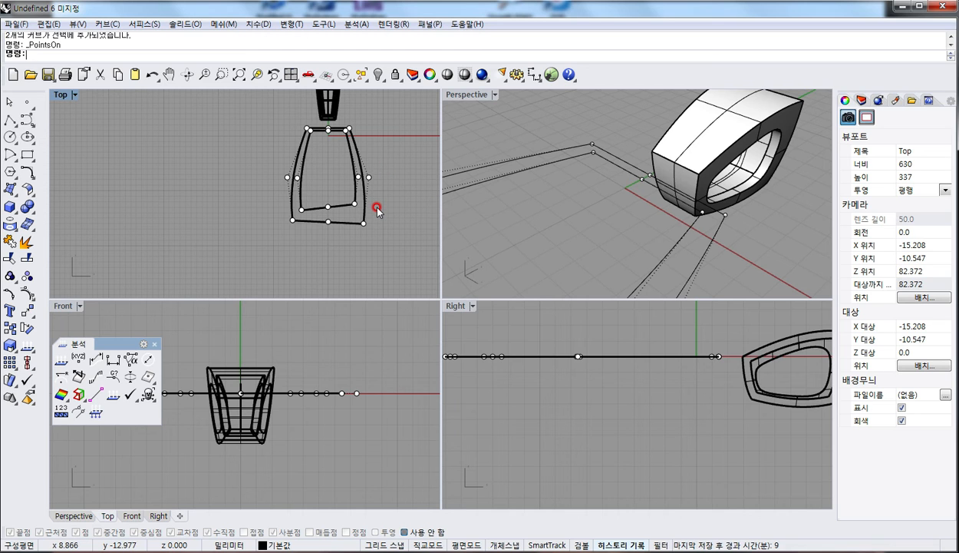
key(Escape)
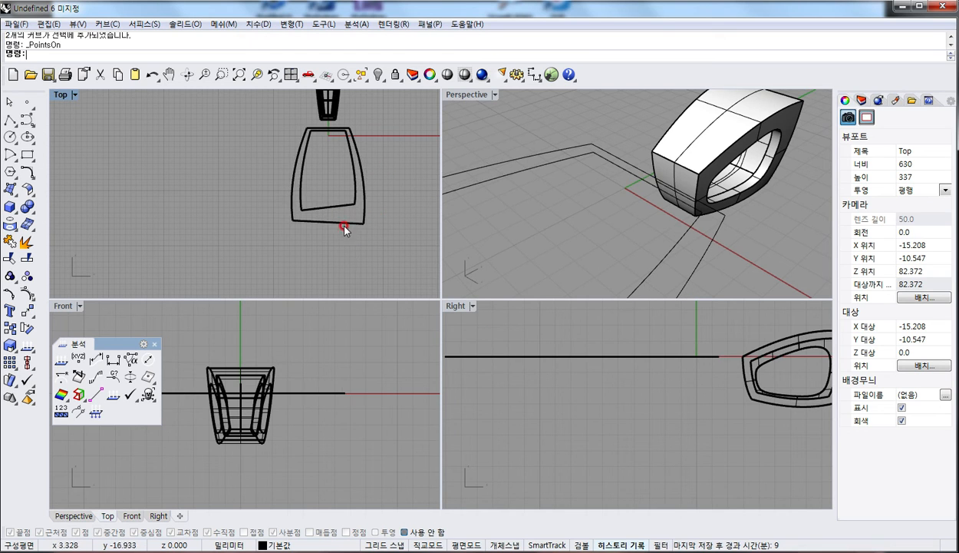
Step: Move the pendant's inner outline curve straight up above the outer one, and maximize the Right view
click(336, 204)
right_drag(544, 360, 571, 400)
shift+drag(575, 396, 551, 348)
double_click(455, 305)
scroll(561, 413, up, 3)
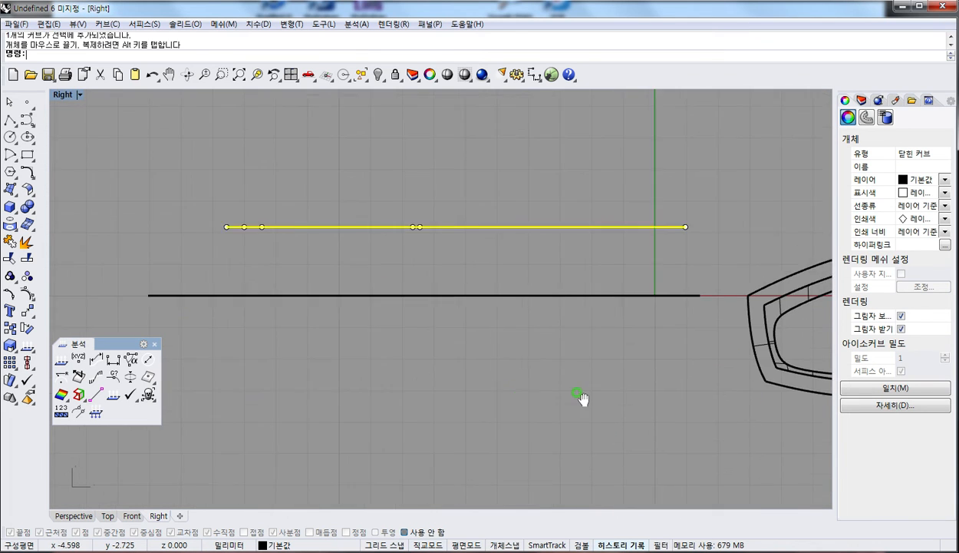
drag(594, 398, 568, 365)
drag(474, 199, 472, 198)
shift+drag(624, 241, 627, 267)
shift+drag(692, 272, 692, 272)
key(ctrl+z)
Step: Move both pendant outline curves straight down together in the Right view so the horizontal axis lies between them
drag(181, 190, 787, 366)
shift+drag(758, 309, 753, 331)
click(706, 304)
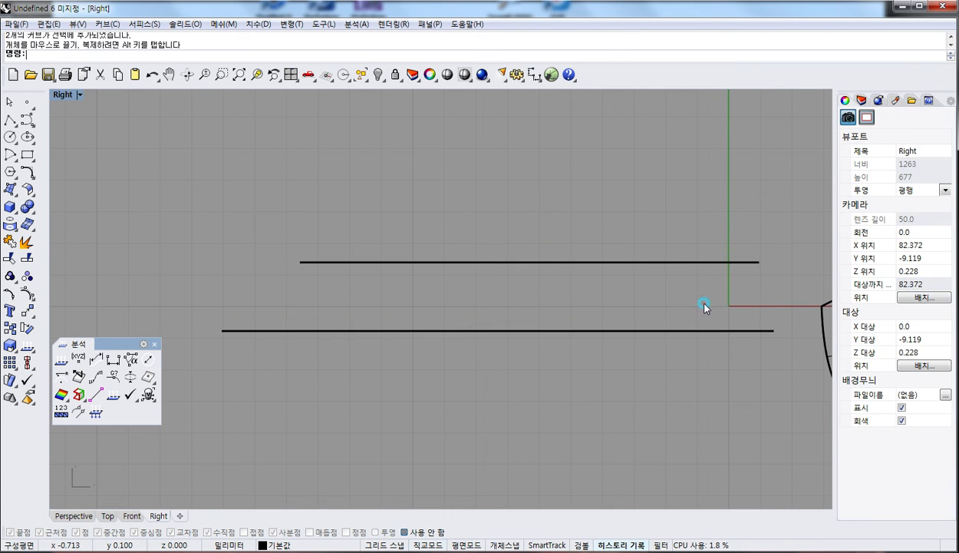
Step: Bend the raised inner curve into a gentle arch by lowering its bail-side end points, raising its middle points, and slightly lowering its far end
click(645, 262)
right_drag(575, 235, 478, 232)
drag(627, 219, 648, 280)
click(476, 259)
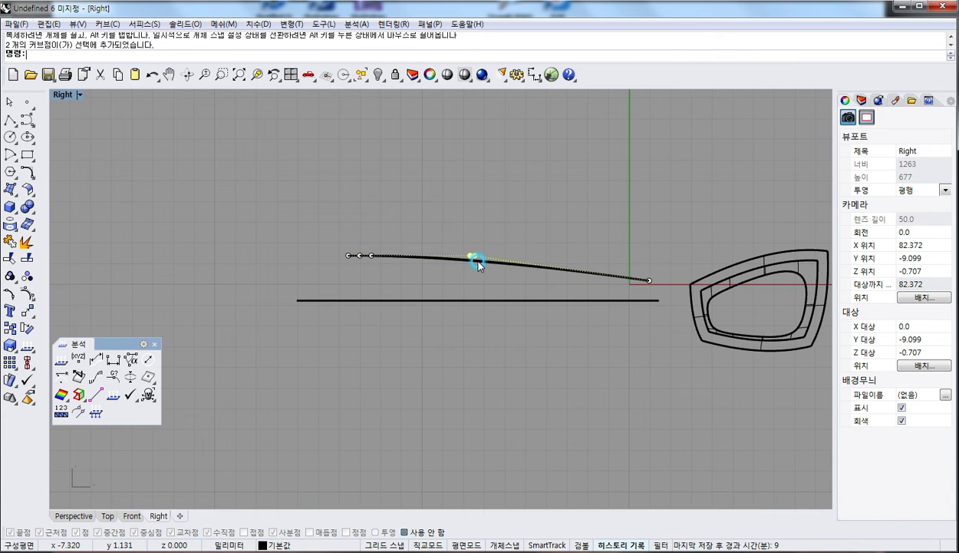
drag(477, 263, 476, 254)
drag(352, 233, 382, 262)
click(634, 319)
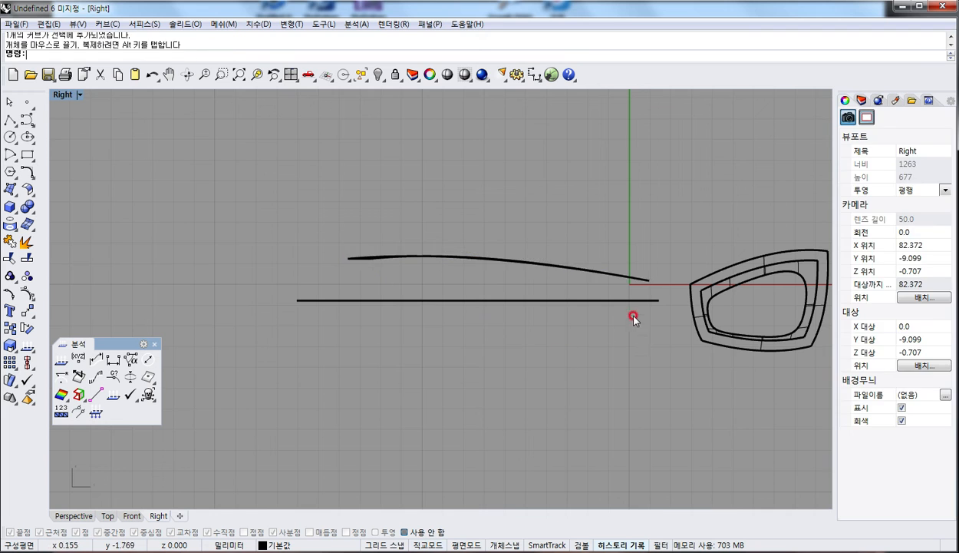
Step: Raise both pendant curves about 0.66 mm in the Right view, and move the straight outer curve slightly down
drag(650, 338, 542, 216)
shift+drag(587, 268, 587, 255)
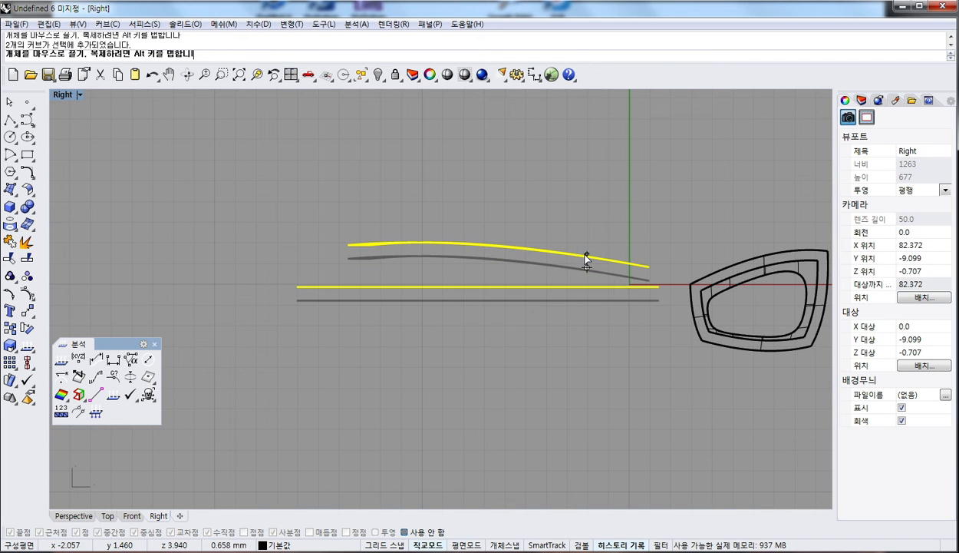
click(605, 327)
click(596, 288)
click(626, 325)
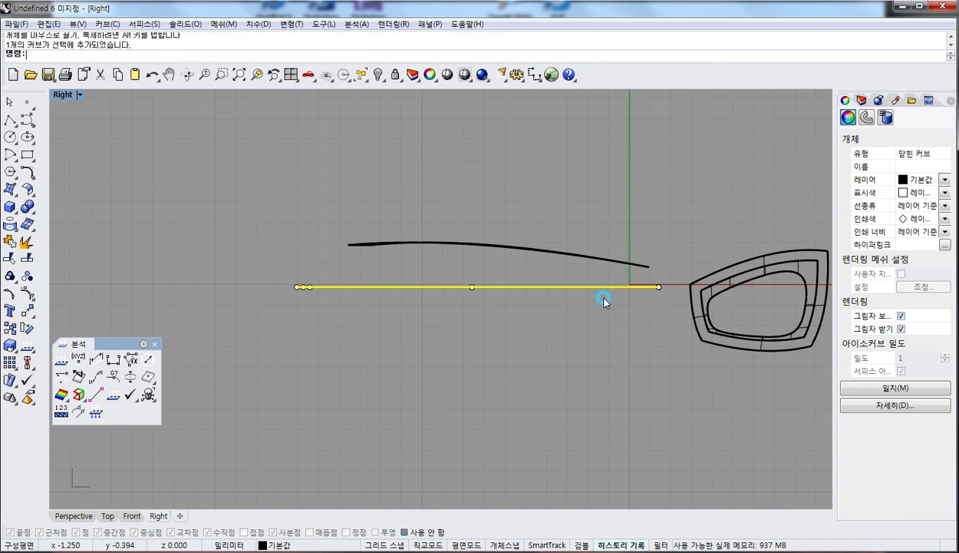
drag(605, 287, 606, 295)
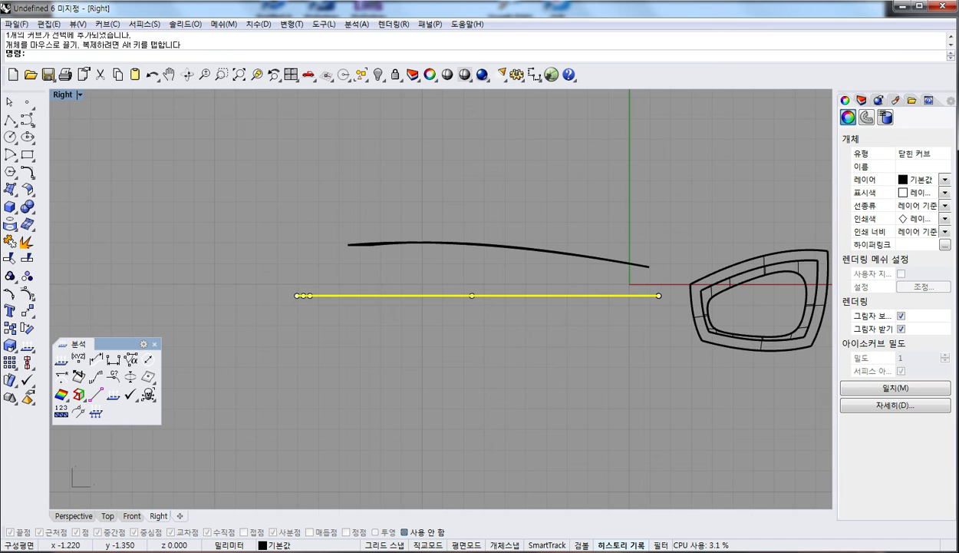
Step: Restore the four views and extrude the outer curve about 4 mm downward in one direction, with the solid option off
text(4View)
key(Return)
click(275, 424)
right_drag(600, 407, 606, 372)
text(e)
key(Return)
click(627, 397)
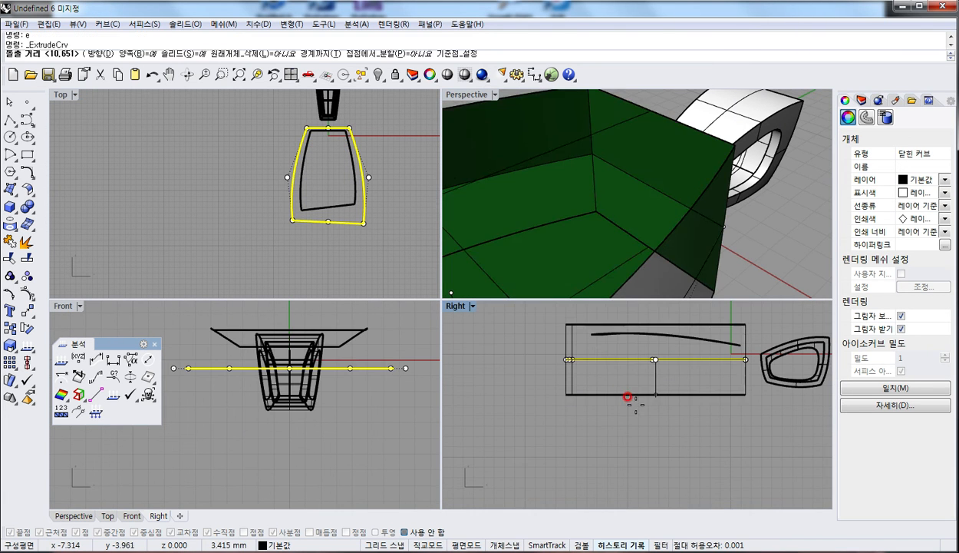
text(b)
key(Return)
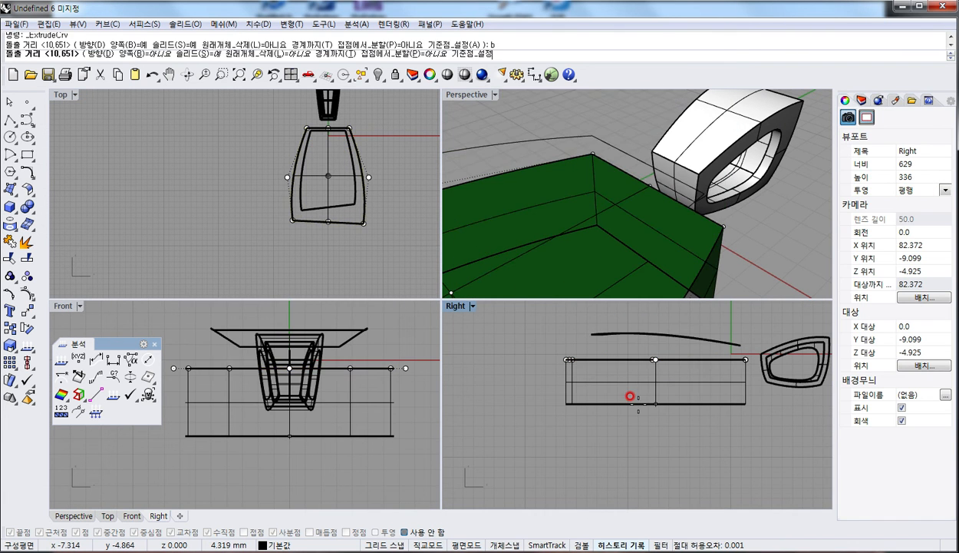
click(209, 55)
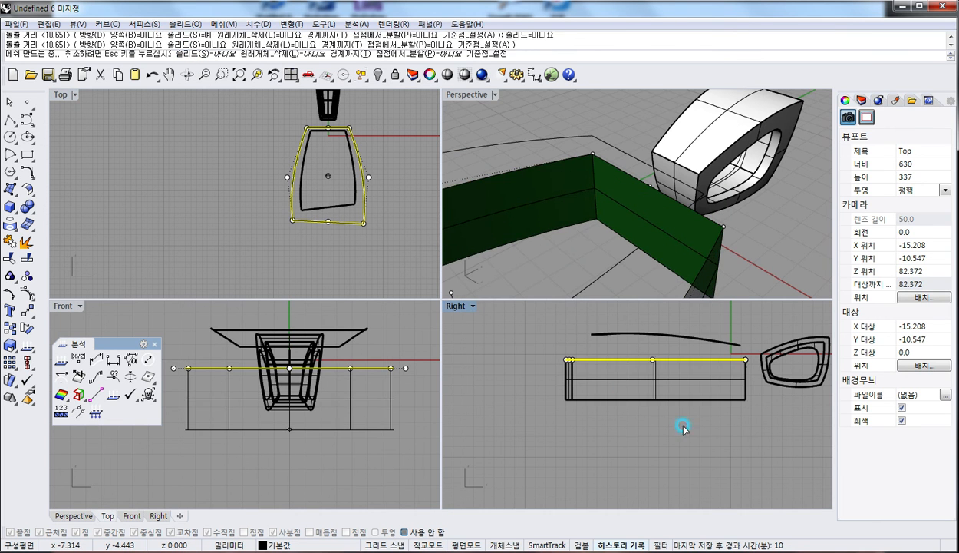
Step: Explode the extruded outer wall into separate surfaces and scale its lower control points inward so the walls taper downward
click(585, 393)
click(22, 246)
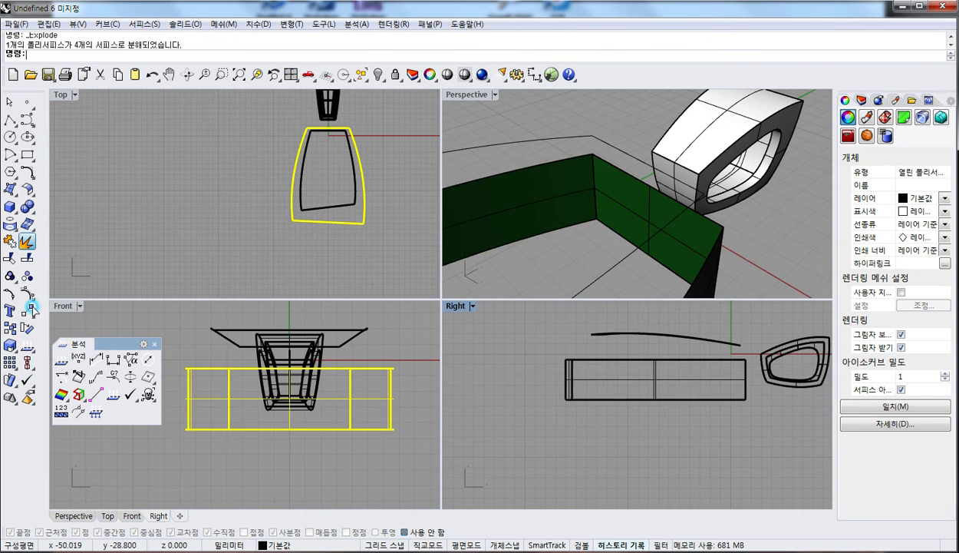
click(27, 296)
drag(528, 389, 810, 435)
click(579, 545)
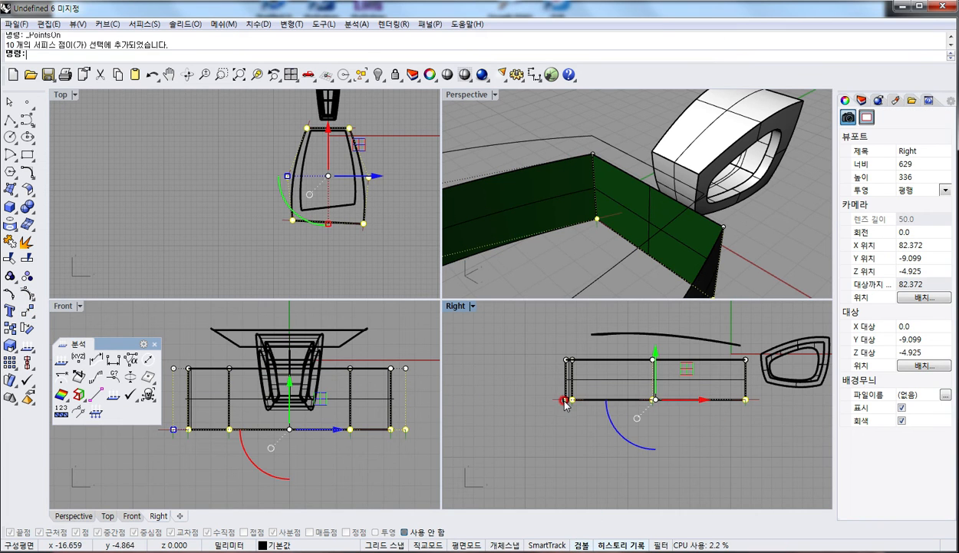
drag(569, 403, 713, 370)
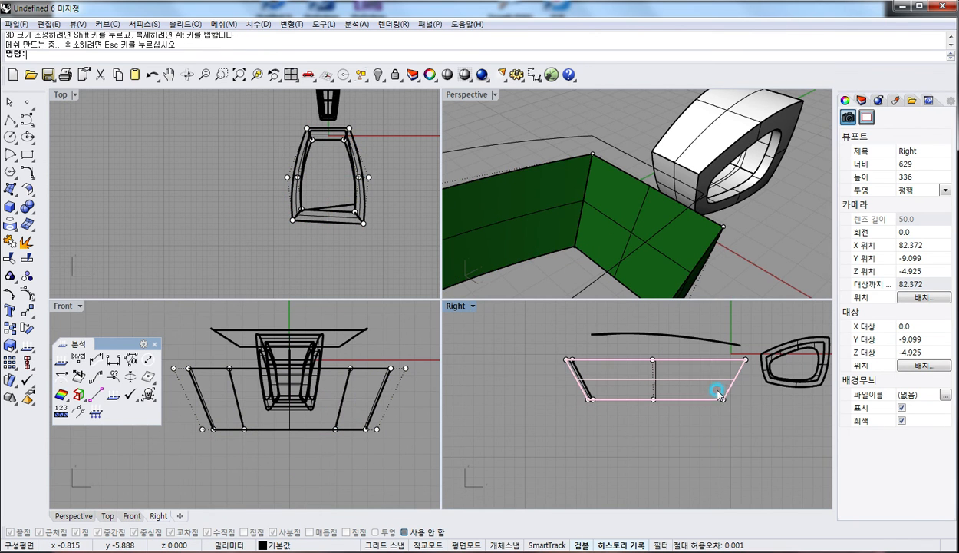
Step: Show the wall surfaces' control points again and raise the lower bail-side points in the Right view
click(710, 387)
click(701, 453)
drag(755, 430, 516, 382)
click(27, 241)
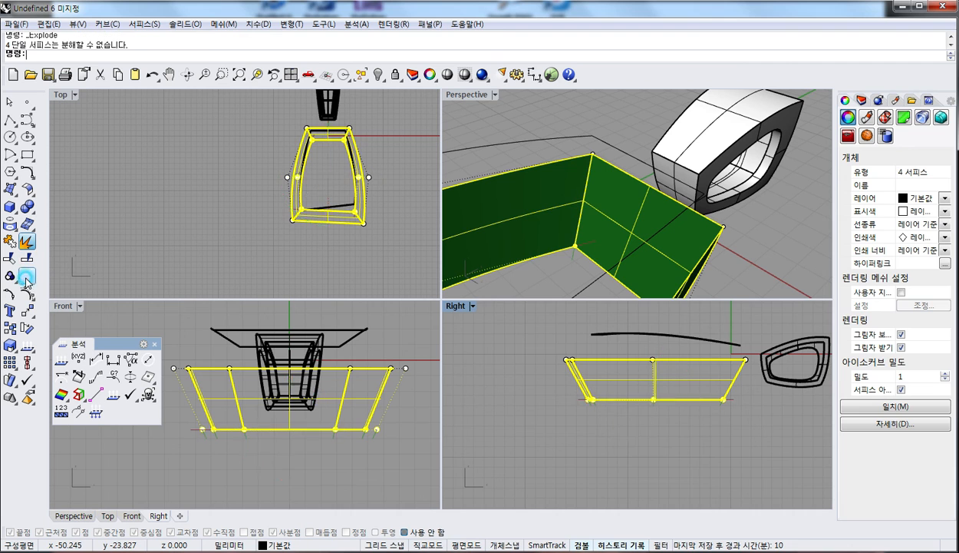
click(739, 428)
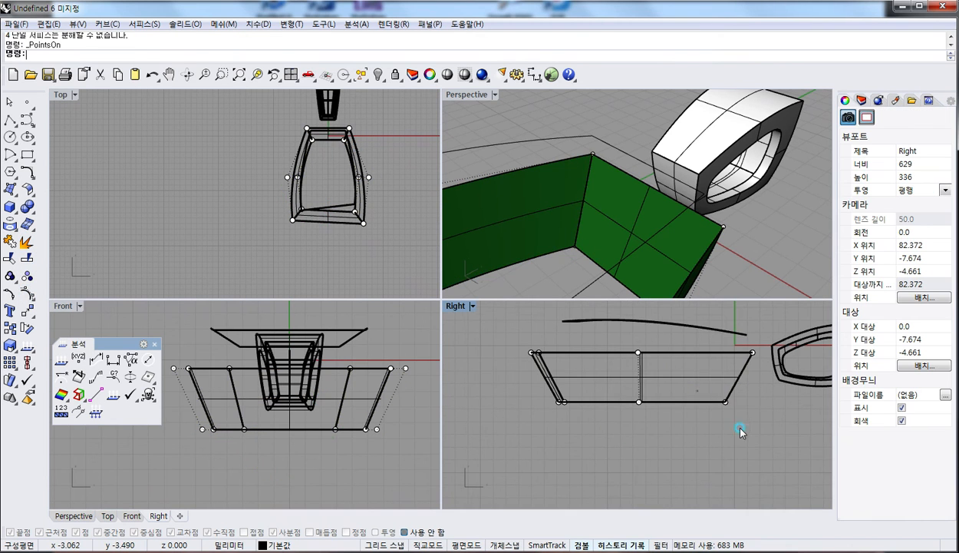
drag(739, 429, 725, 352)
key(Escape)
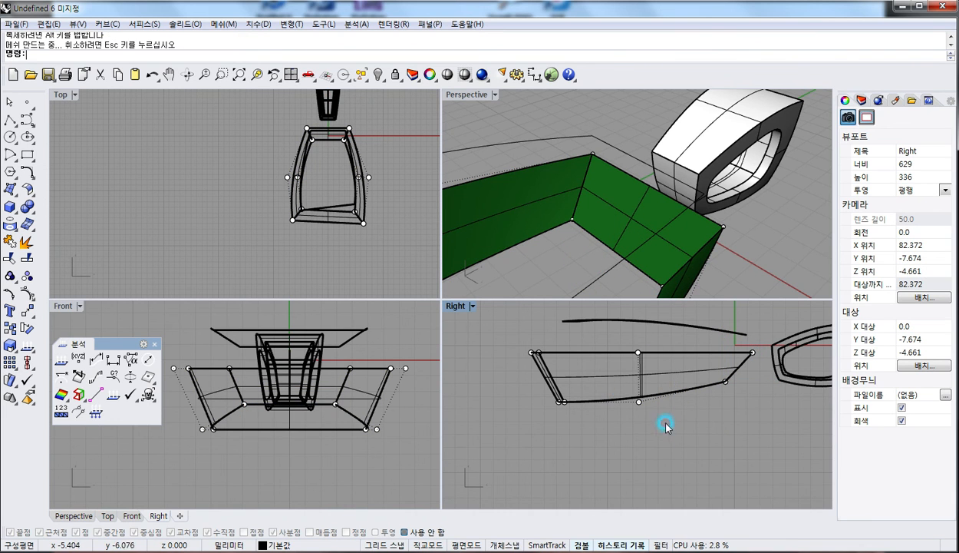
Step: Raise the lower middle and far-end control points slightly so the wall's bottom edge forms a shallow curve
scroll(614, 401, up, 3)
drag(599, 361, 694, 417)
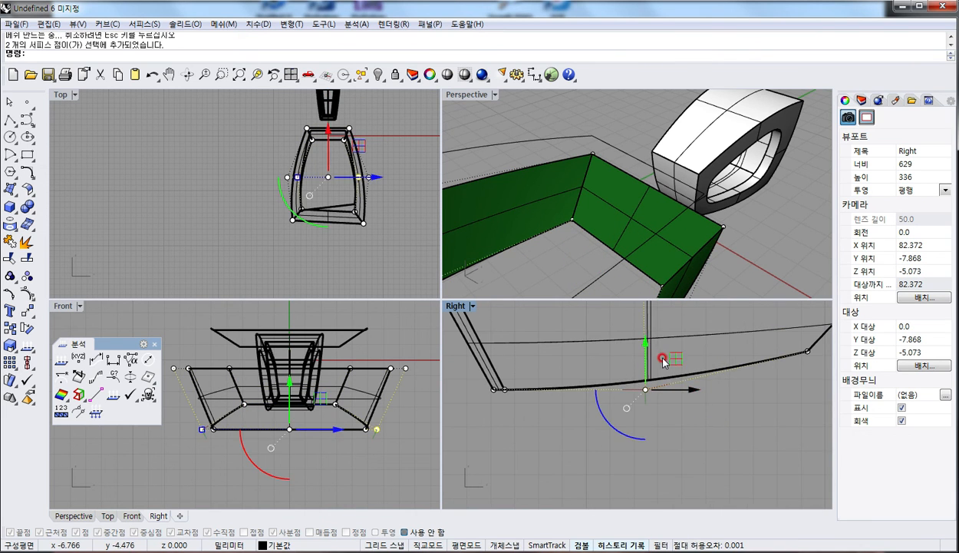
drag(463, 364, 553, 420)
drag(501, 358, 499, 341)
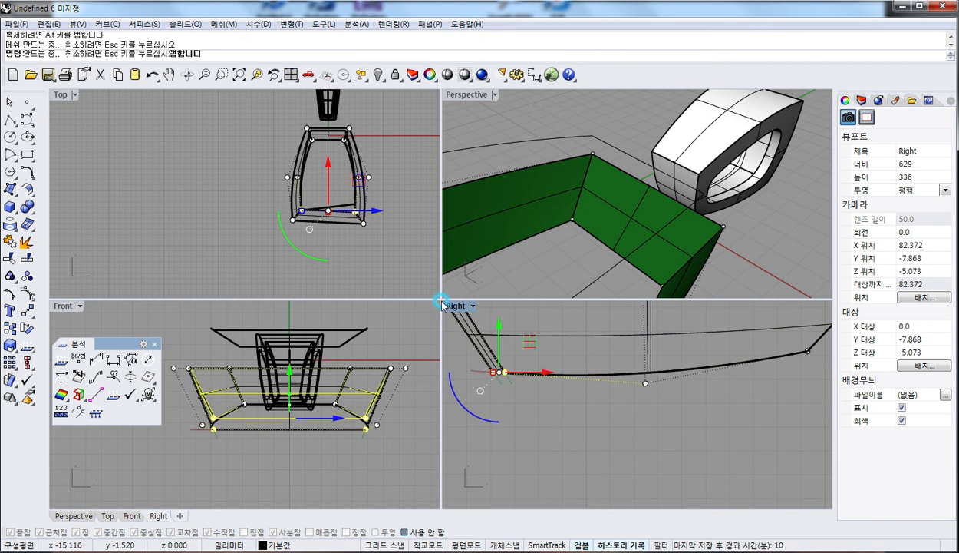
Step: Maximize the Right view and move the wall surfaces together with the outer outline curve slightly down
double_click(455, 305)
scroll(449, 347, down, 2)
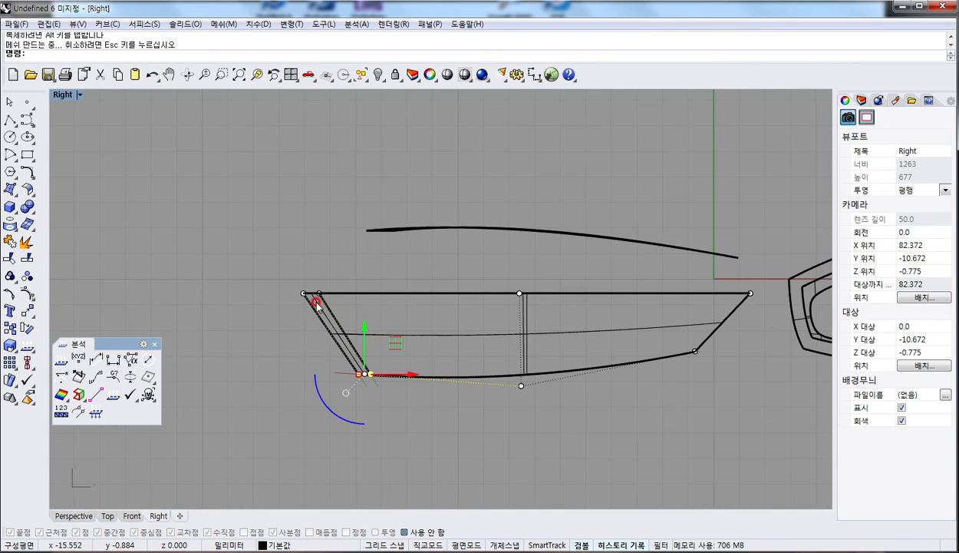
right_drag(729, 308, 669, 317)
drag(185, 274, 729, 440)
drag(472, 298, 469, 308)
click(696, 401)
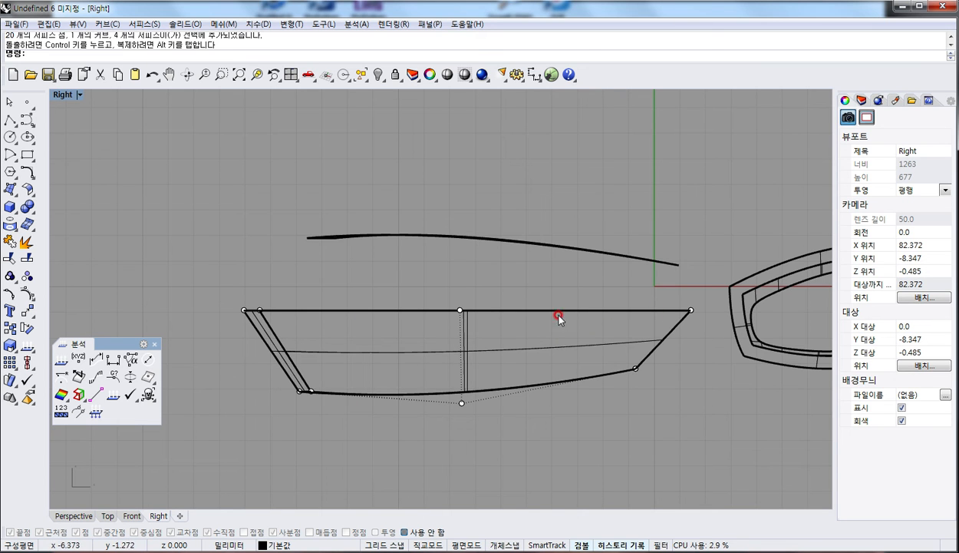
key(Escape)
Step: Restore the four views and change the four wall surfaces' V degree to 2, accepting the default U degree
drag(275, 364, 275, 364)
text(4)
key(Return)
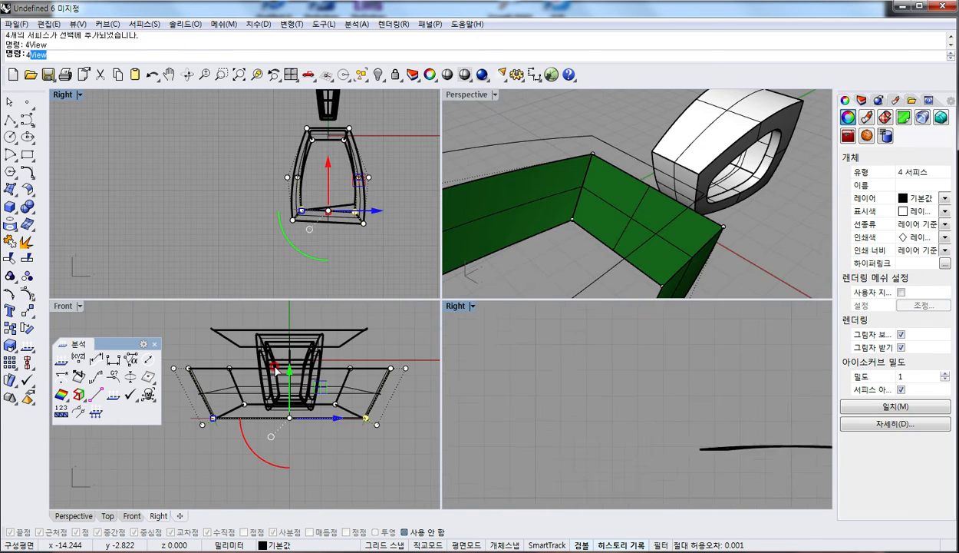
click(546, 462)
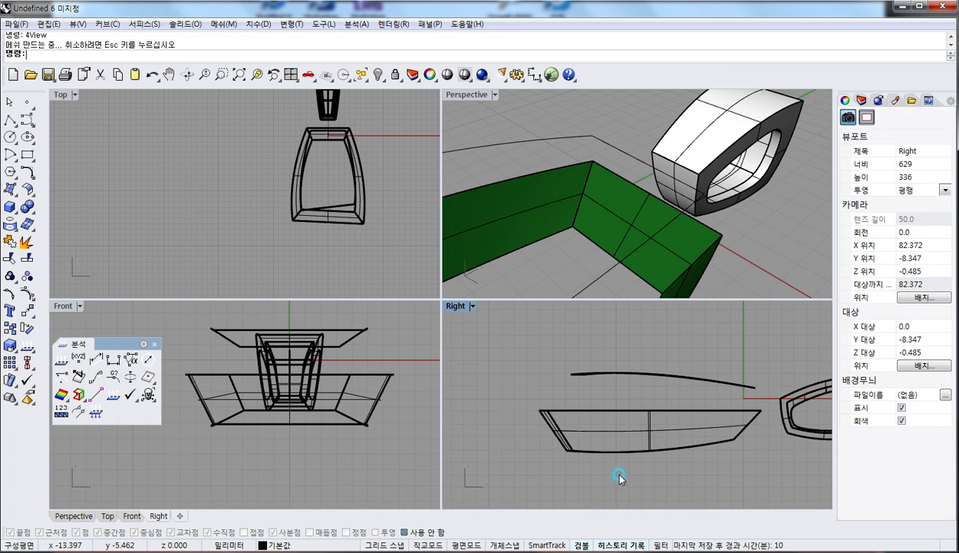
drag(505, 435, 500, 431)
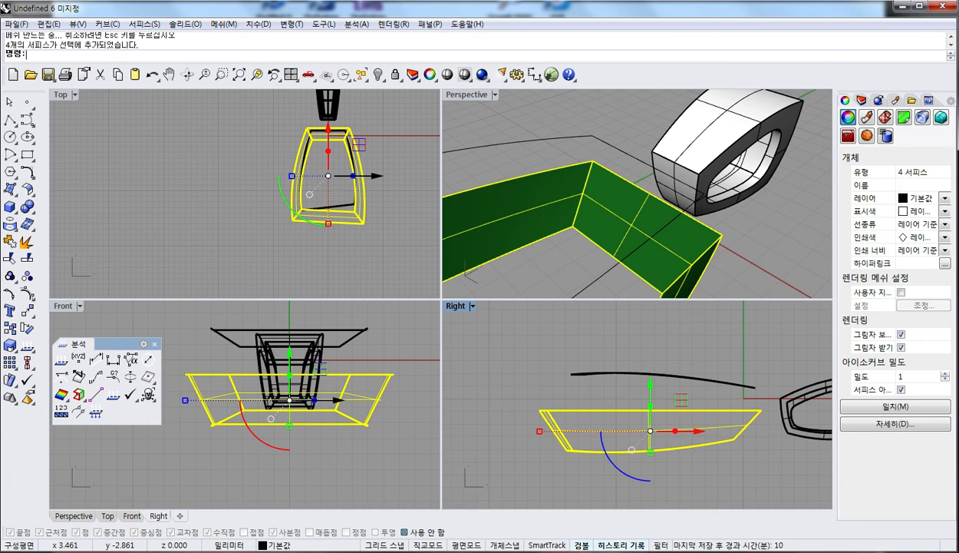
click(28, 189)
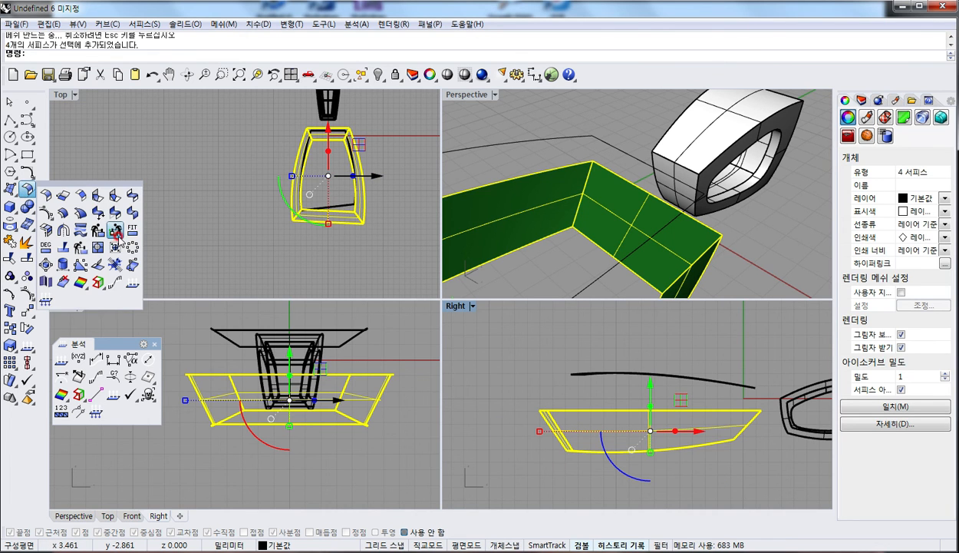
click(46, 246)
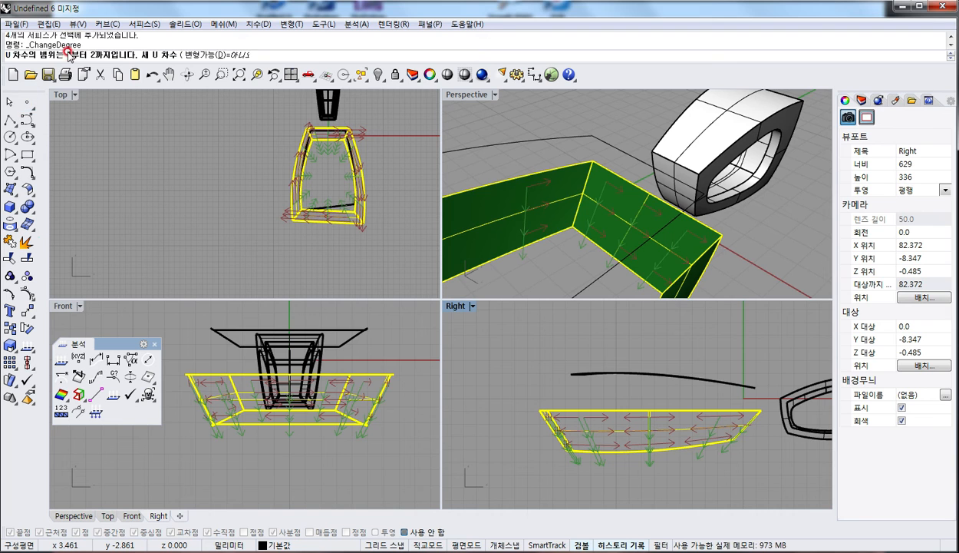
key(Return)
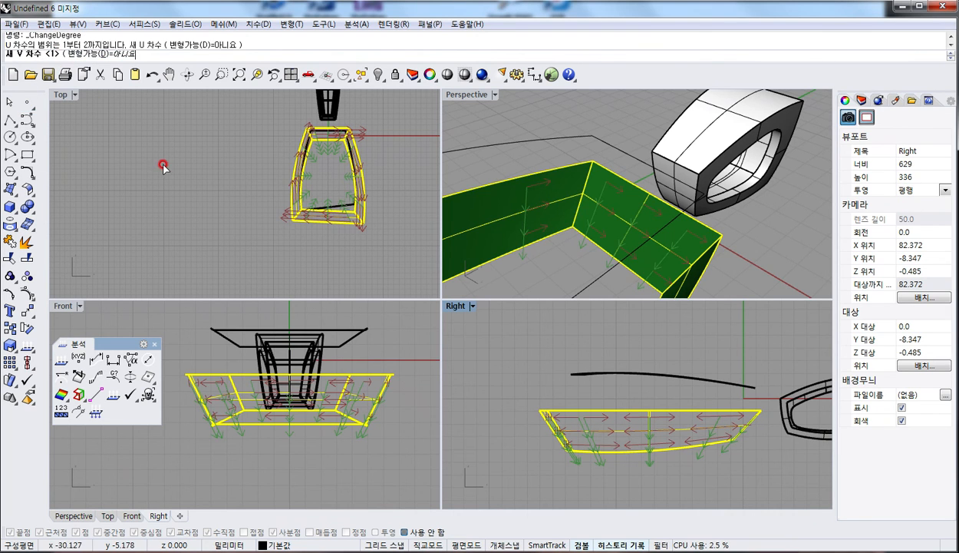
text(2)
key(Return)
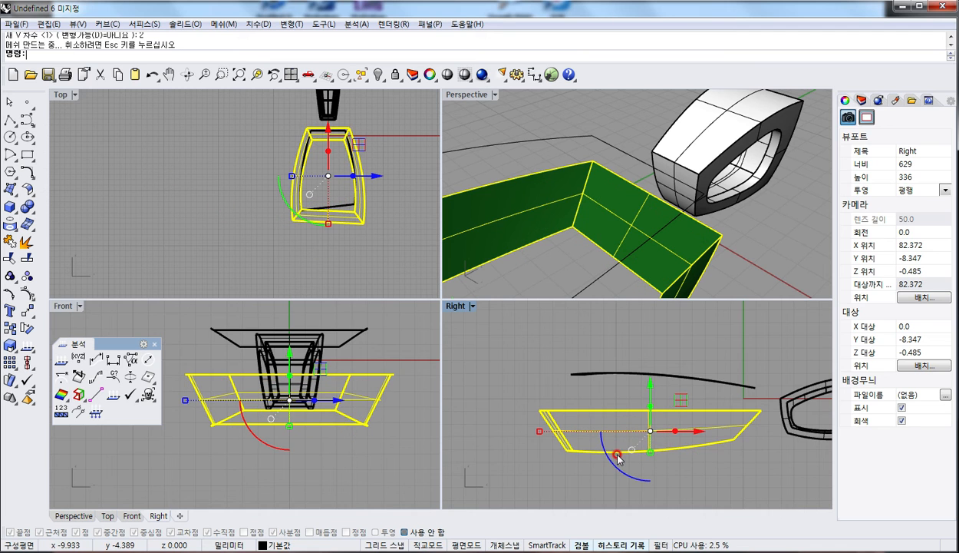
Step: Scale the walls' middle row of control points outward and lower it so the sides bulge into curves
key(F10)
drag(542, 415, 749, 435)
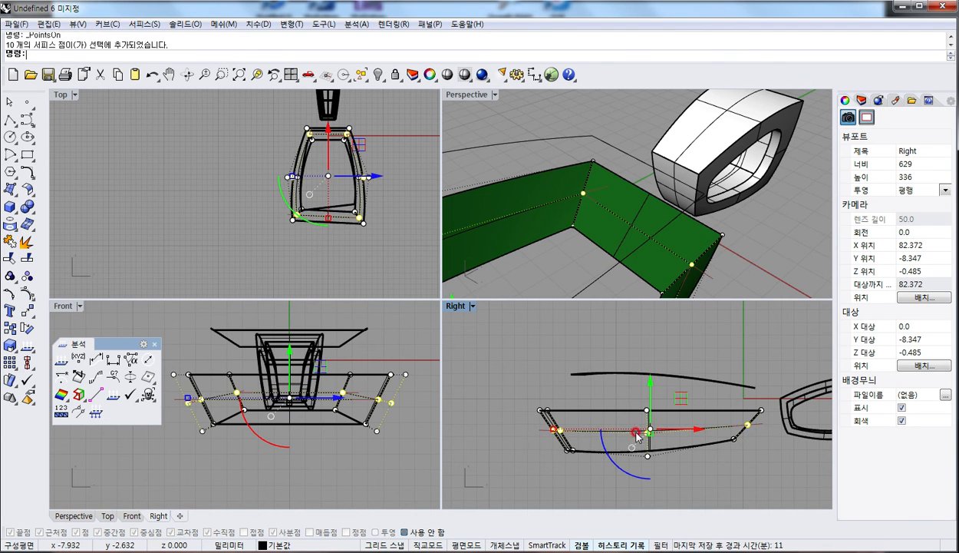
scroll(561, 435, up, 2)
mouse_move(545, 424)
mouse_down()
mouse_move(537, 420)
mouse_move(541, 430)
mouse_up()
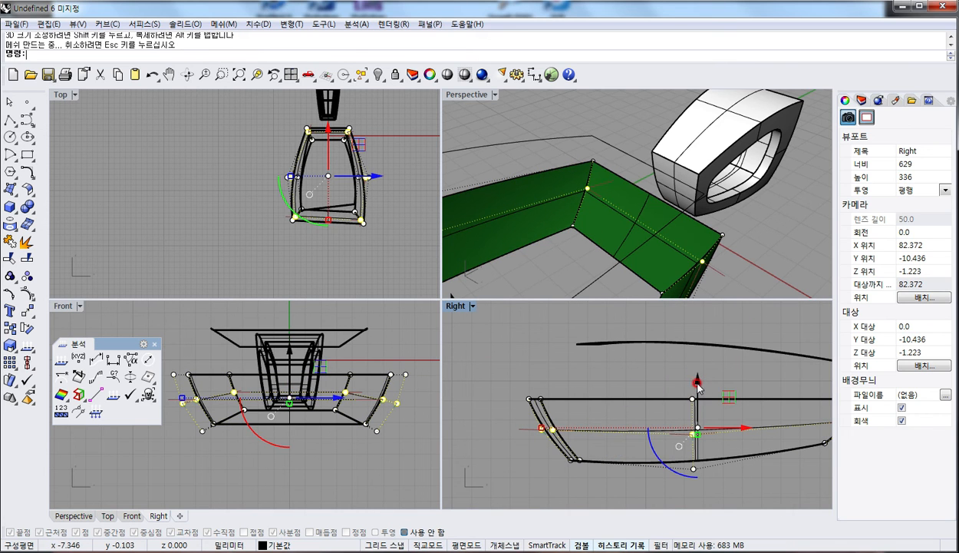
drag(698, 397, 696, 445)
key(Escape)
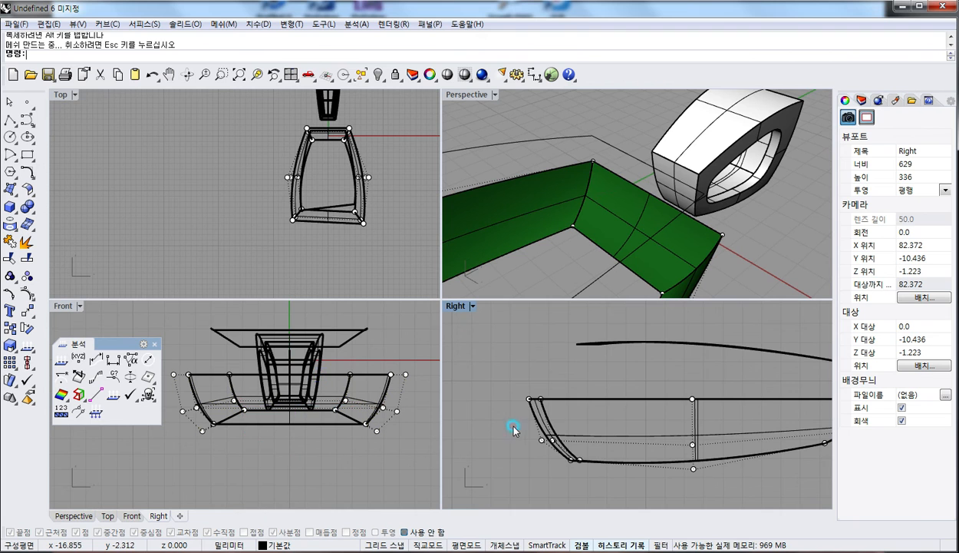
Step: Shift the far-end points of the middle row slightly outward in the Right view, and turn the control points off
drag(513, 425, 574, 414)
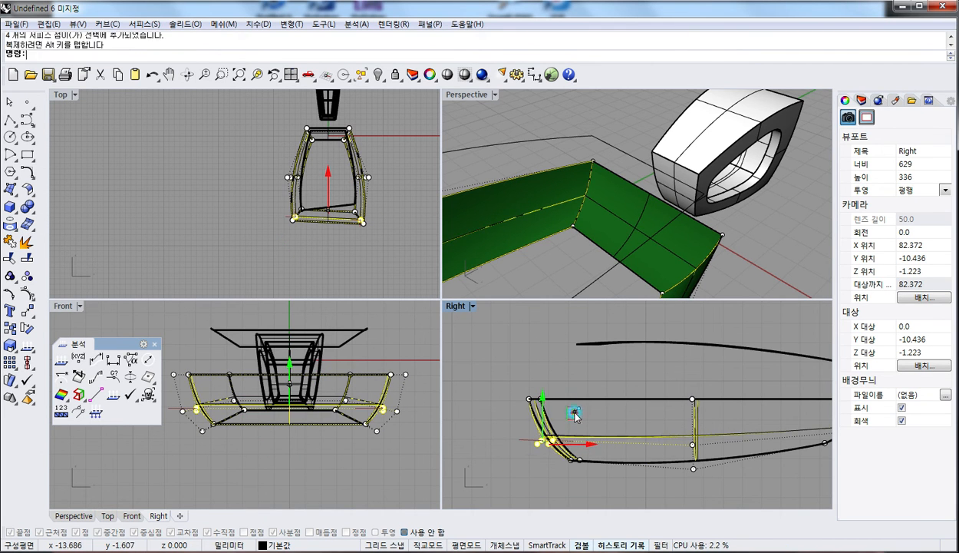
right_drag(827, 429, 681, 431)
scroll(681, 430, up, 4)
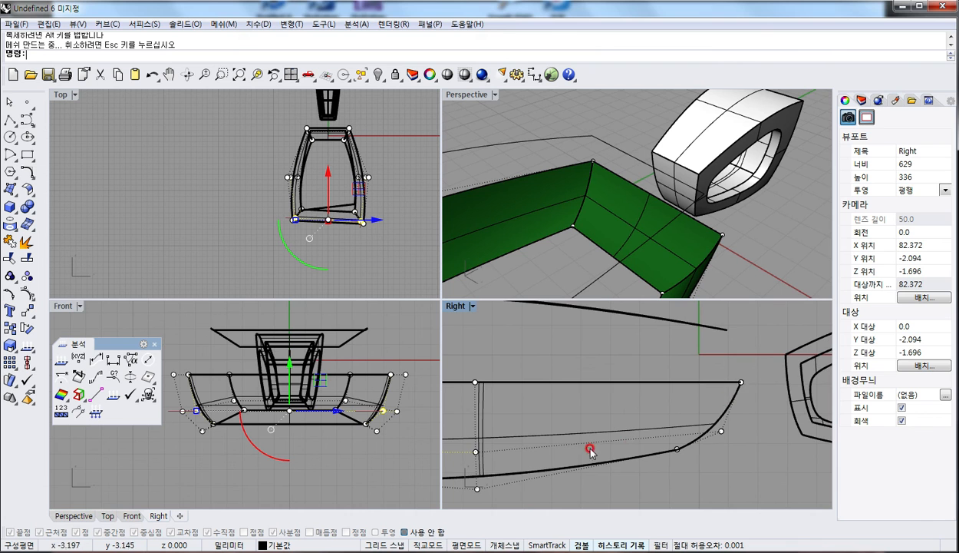
right_drag(591, 451, 746, 430)
scroll(387, 426, up, 3)
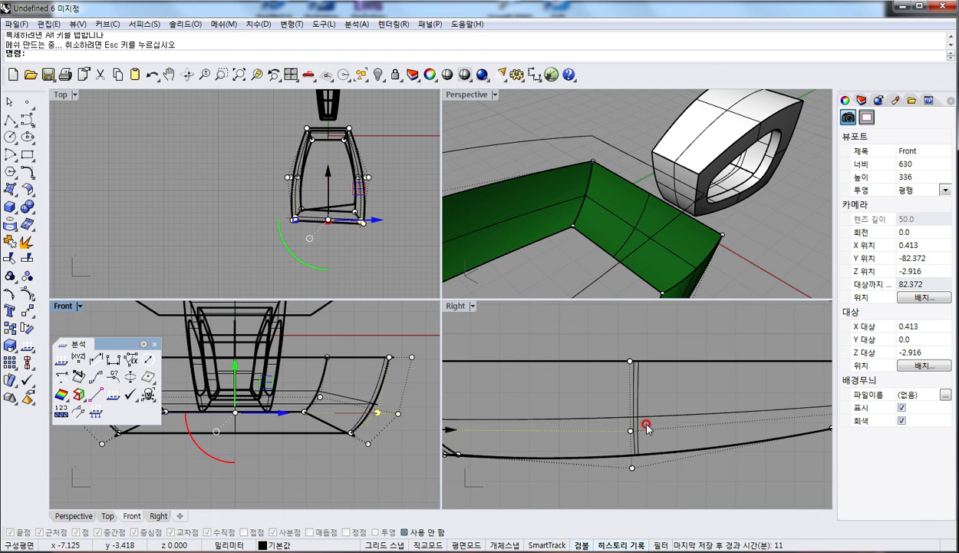
key(Escape)
Step: Loft between the outer and inner outline curves with straight sections and no simplification to form the sloped upper facets
right_drag(660, 230, 641, 242)
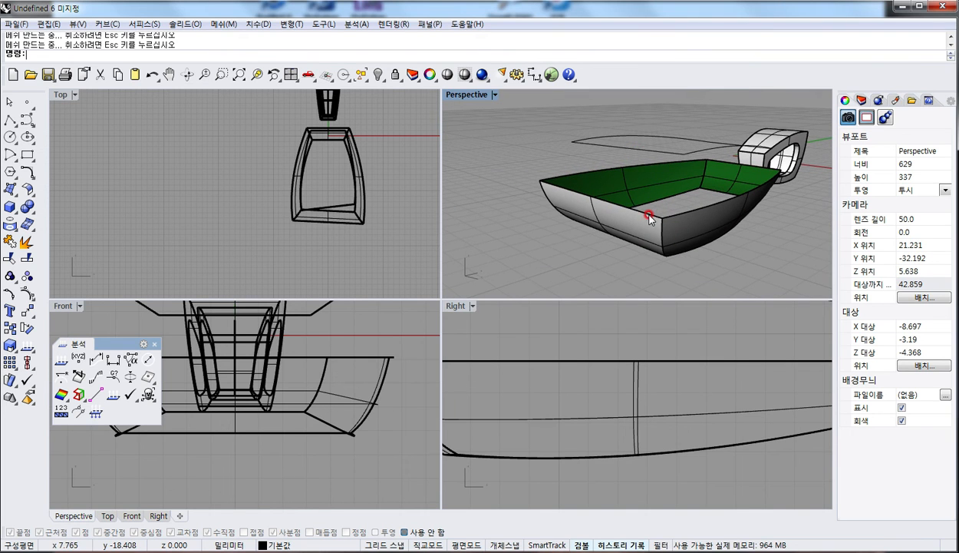
click(670, 214)
click(685, 248)
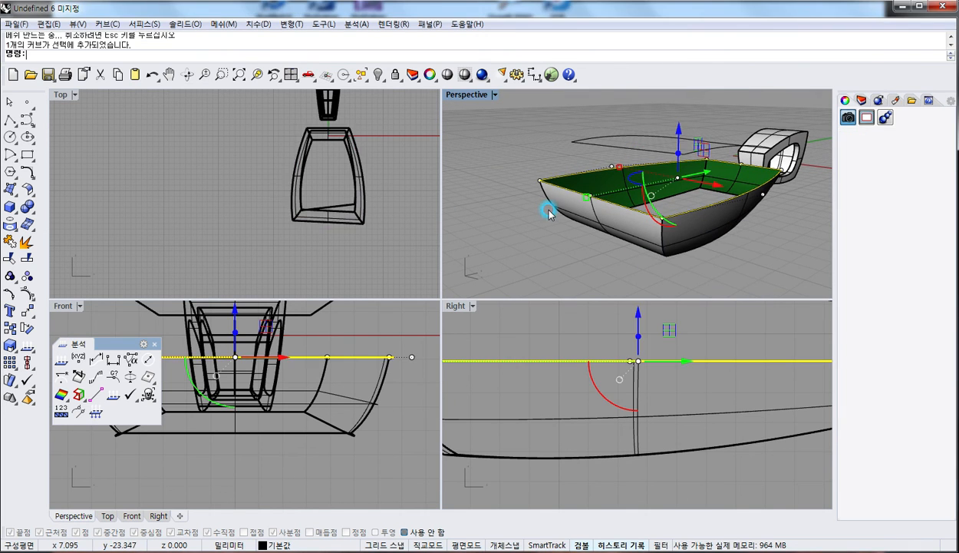
shift+click(647, 190)
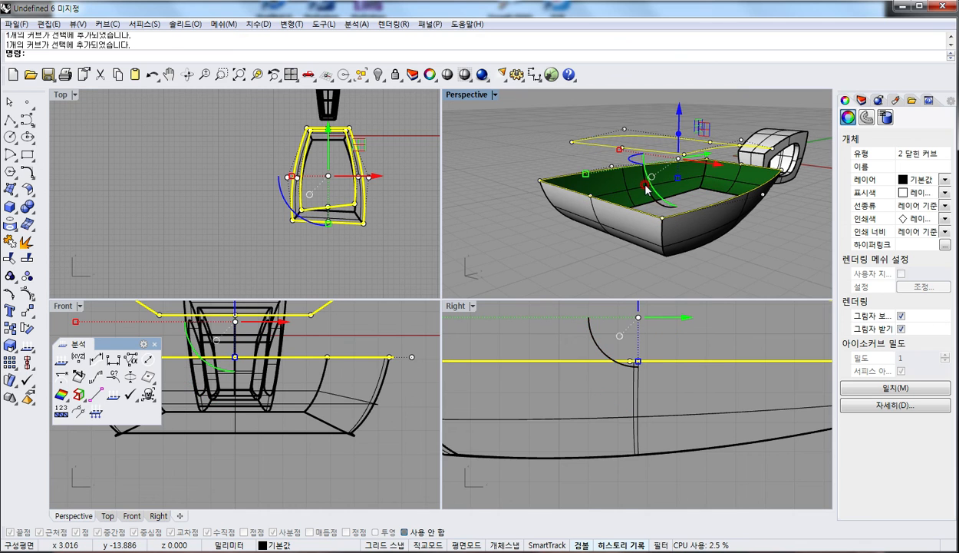
click(15, 192)
click(82, 198)
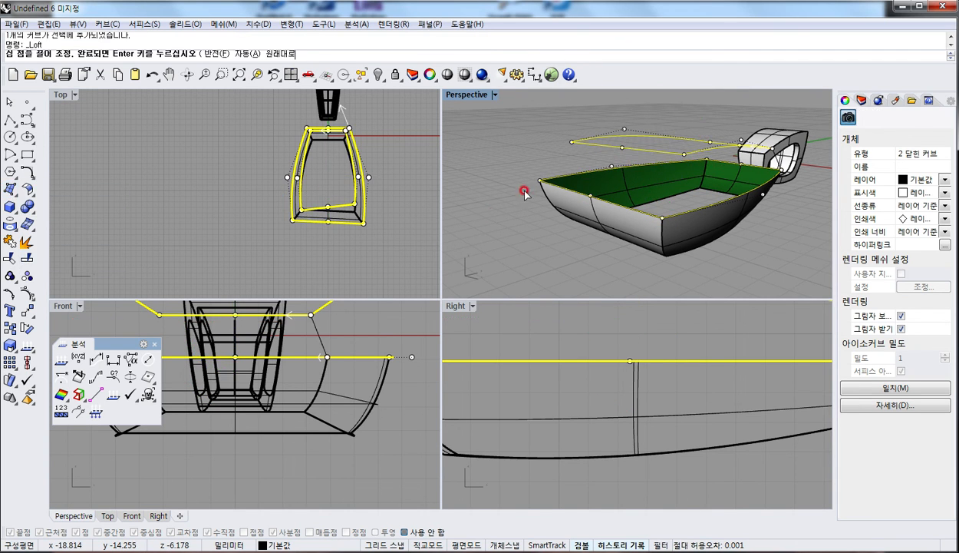
right_click(626, 225)
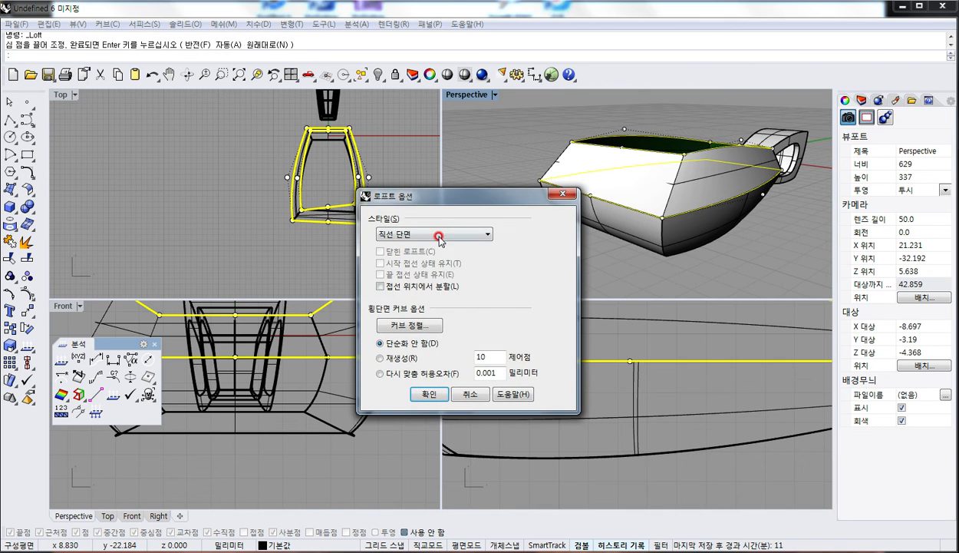
key(Return)
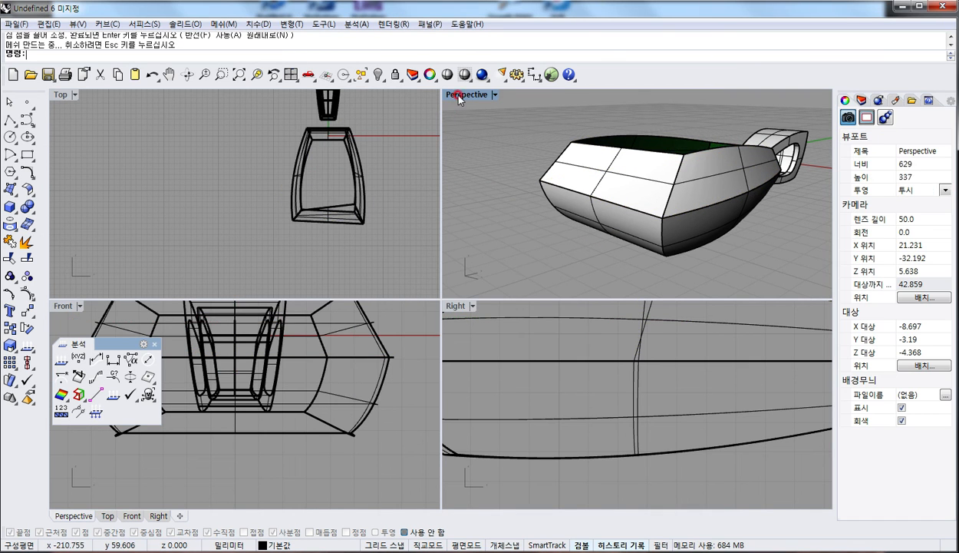
Step: Maximize the Perspective view and loft between the two long upper surface edges to cap the body's top opening
double_click(453, 92)
right_drag(457, 167, 447, 189)
key(Return)
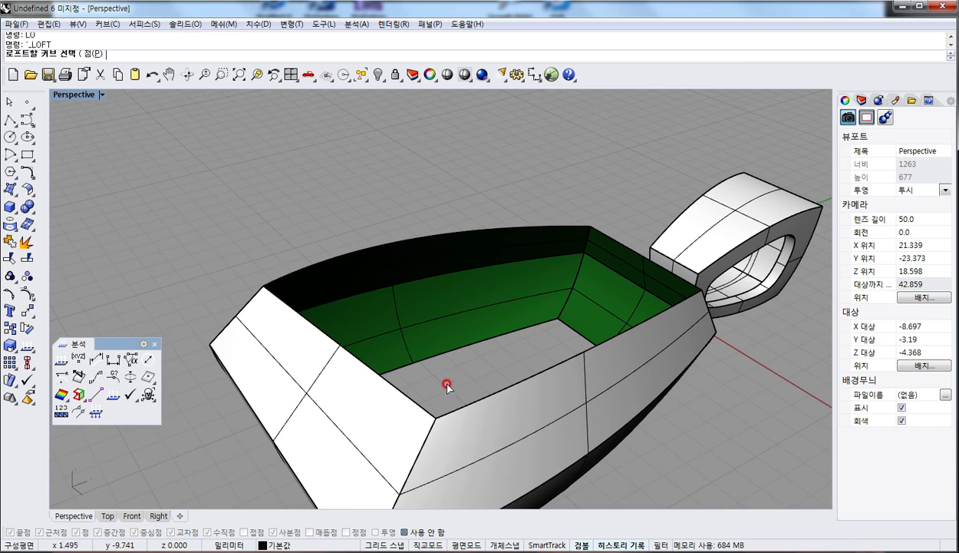
click(468, 421)
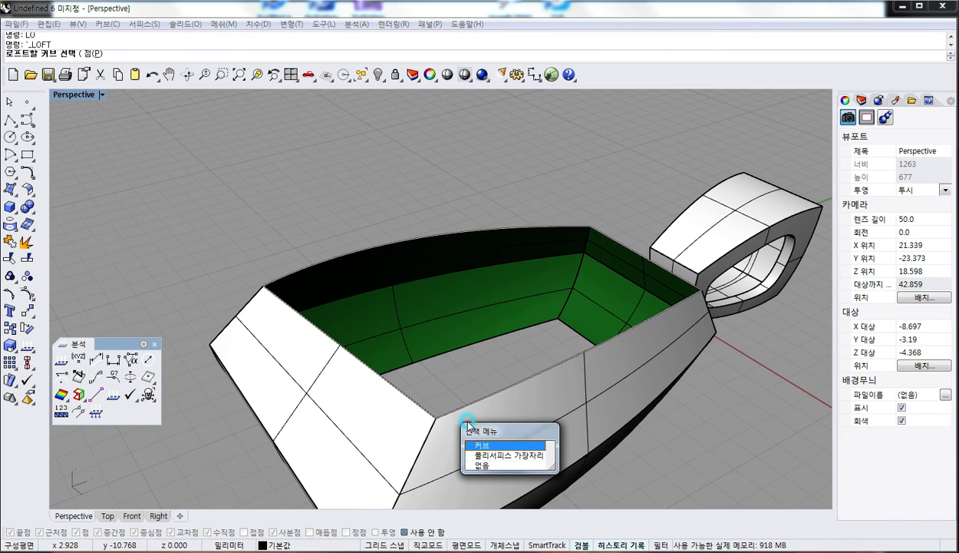
click(488, 459)
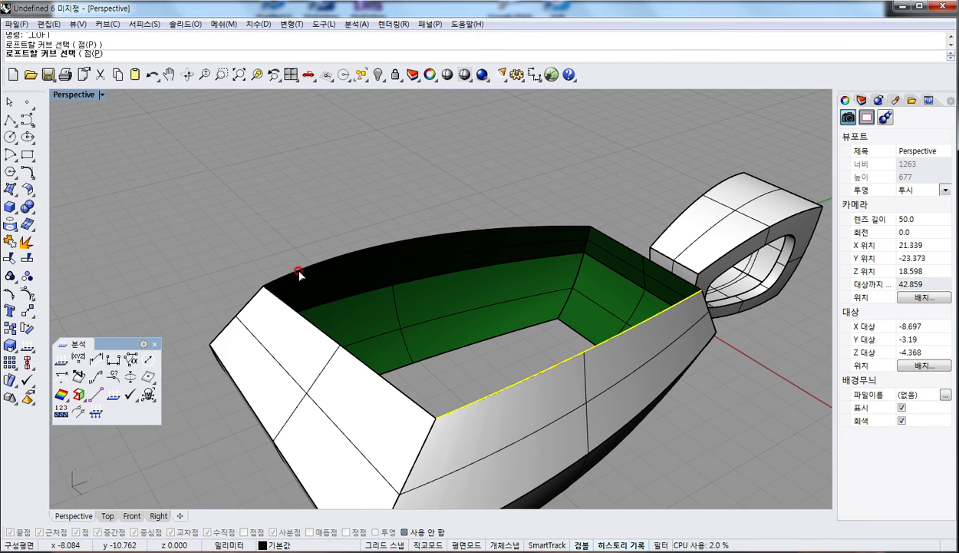
click(316, 281)
click(353, 314)
key(Return)
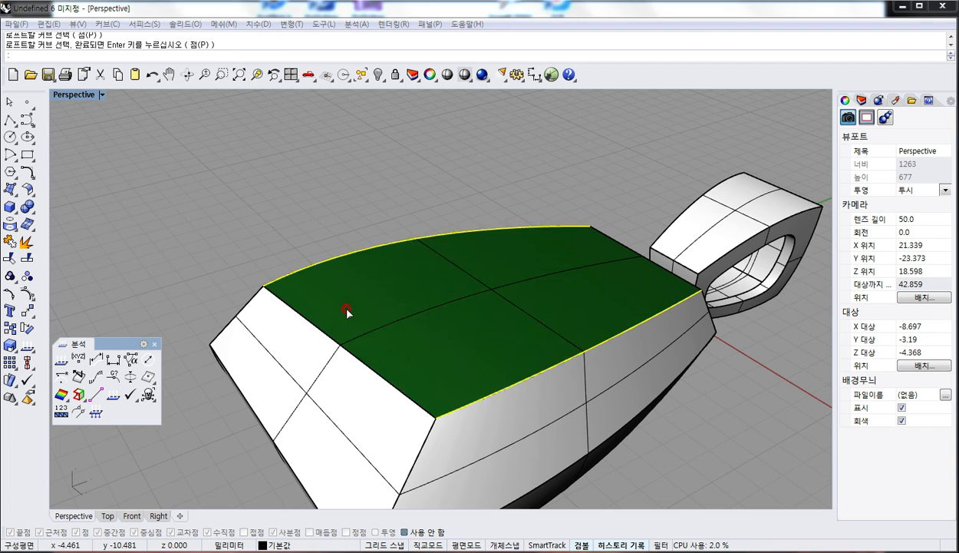
click(454, 312)
Step: Loft between the two long curved edges around the body's underside opening to close it with a surface
right_drag(511, 427, 454, 216)
text(lo)
key(Return)
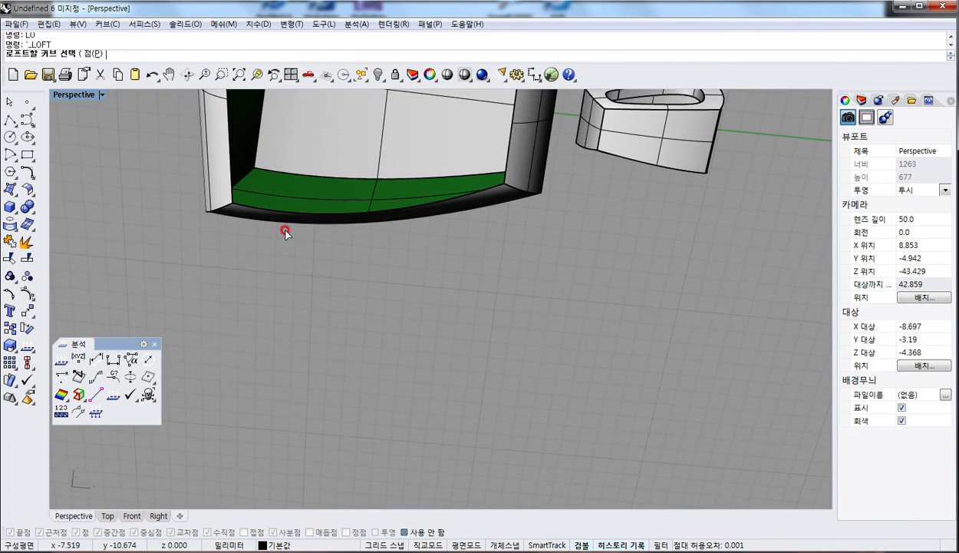
right_drag(285, 230, 386, 296)
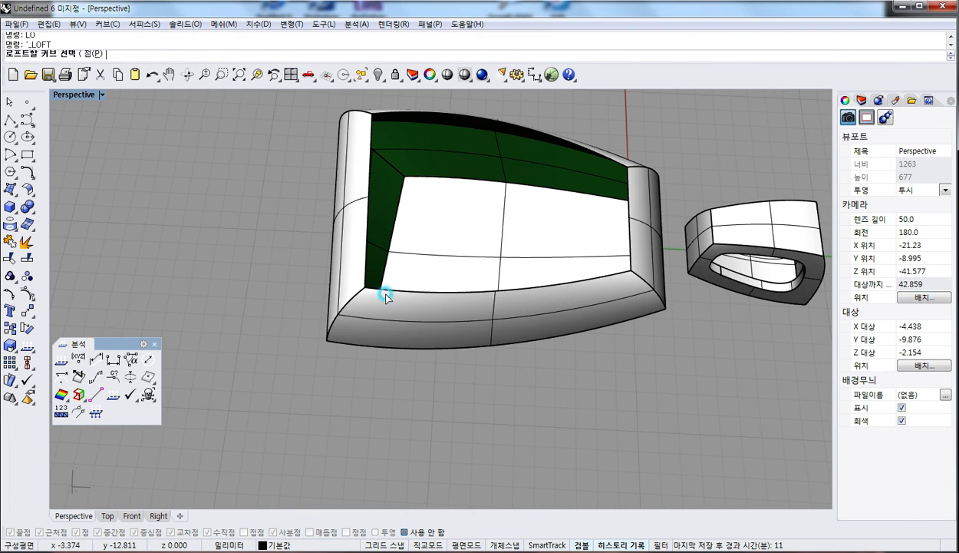
click(397, 288)
click(393, 115)
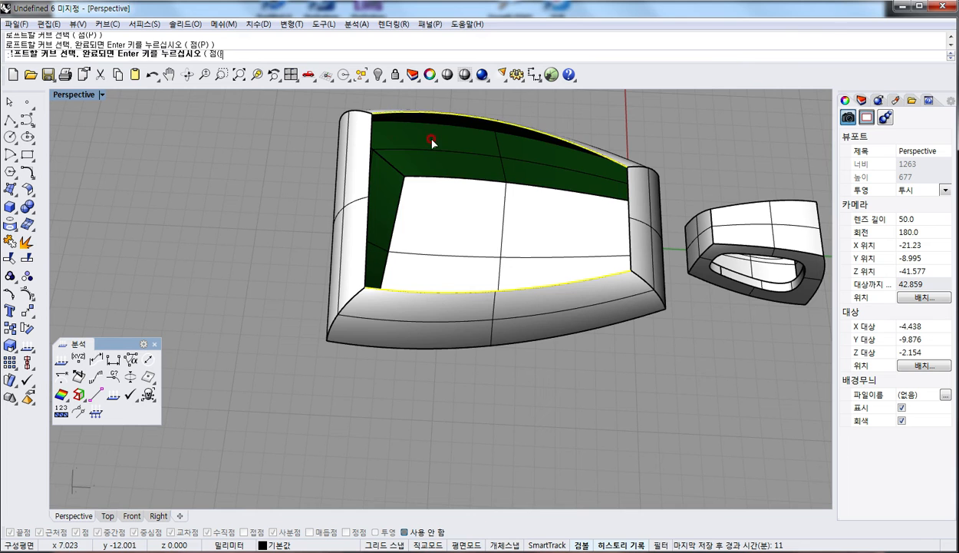
key(Return)
key(Return)
Step: Join all surfaces of the pendant body into one closed polysurface
right_drag(516, 118, 482, 321)
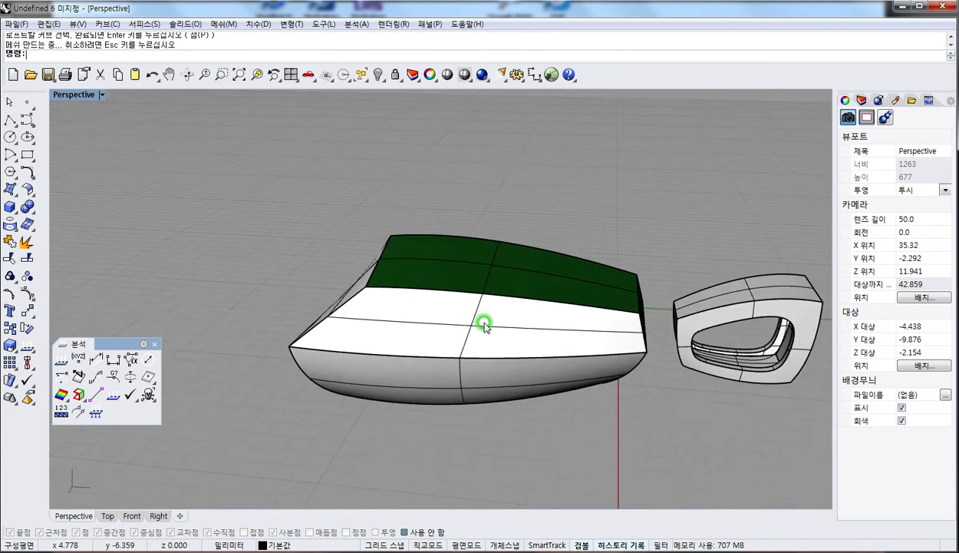
scroll(482, 321, down, 3)
drag(247, 227, 636, 437)
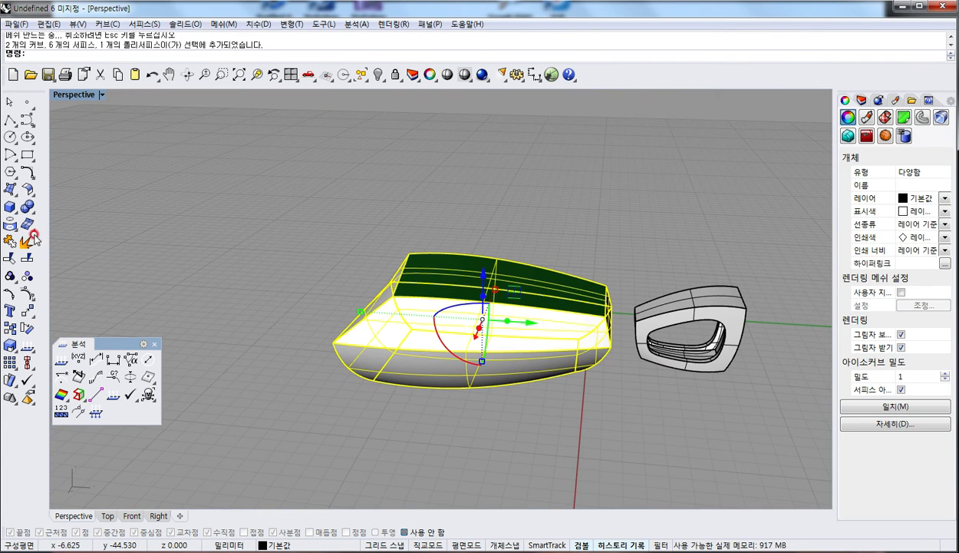
click(10, 225)
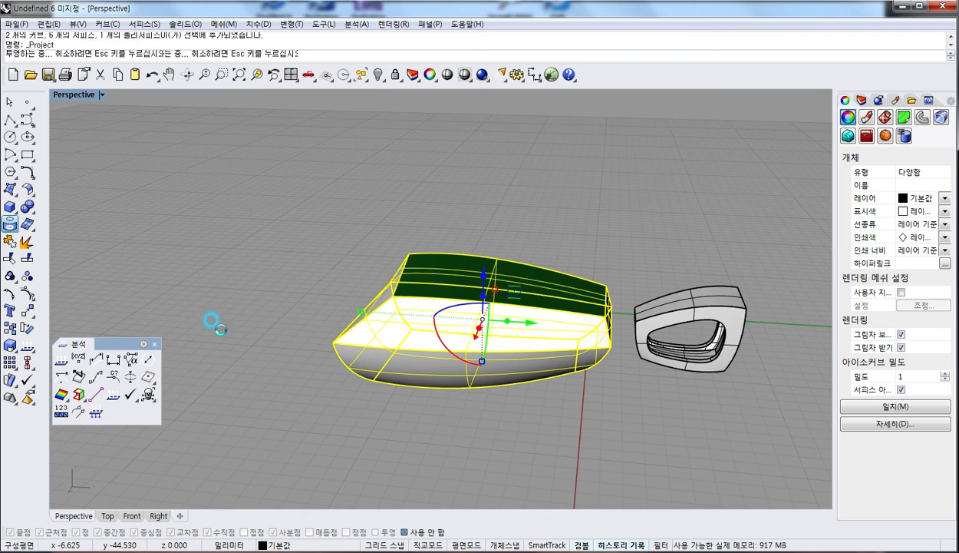
click(7, 241)
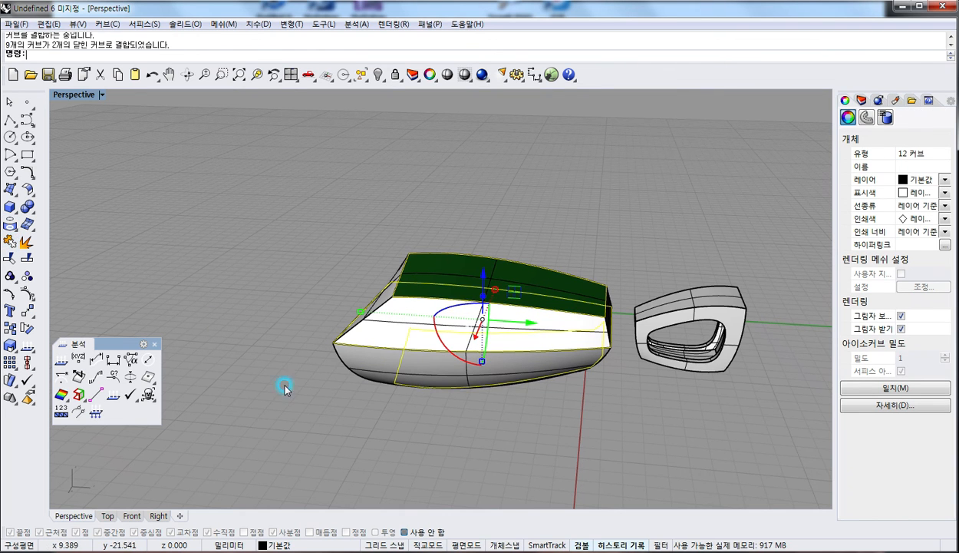
click(10, 241)
key(Escape)
drag(628, 439, 208, 176)
click(11, 242)
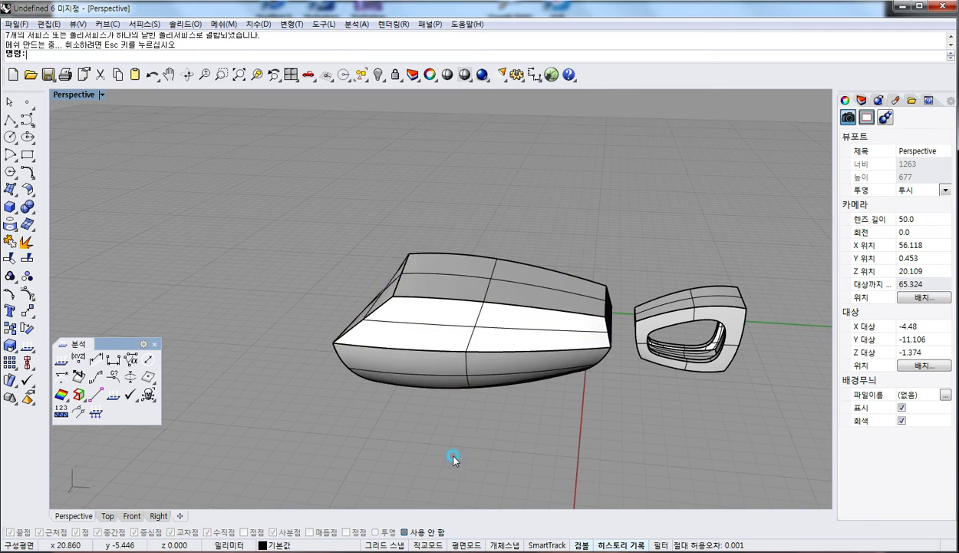
Step: Extract the underside surface from the joined pendant body without copying it
right_drag(452, 456, 478, 231)
right_drag(446, 163, 511, 349)
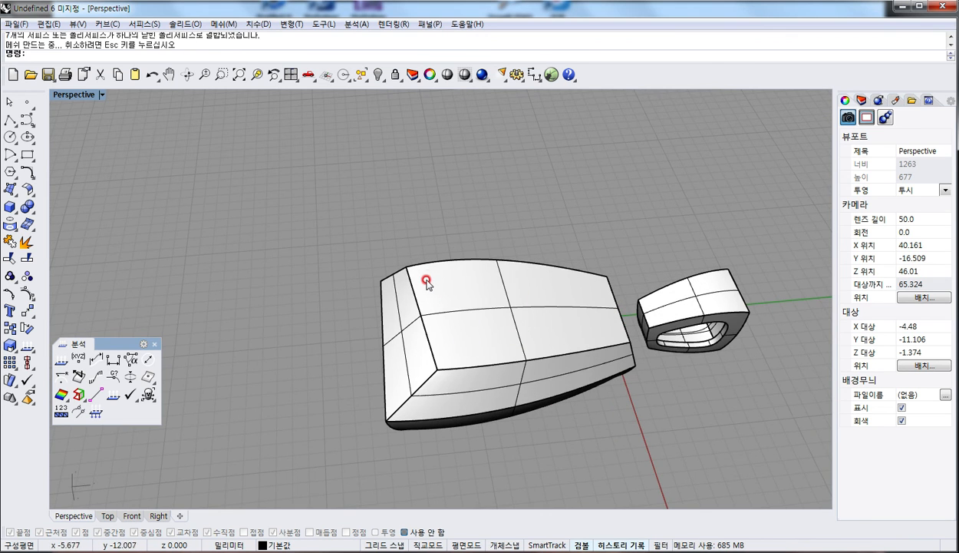
right_drag(510, 394, 389, 215)
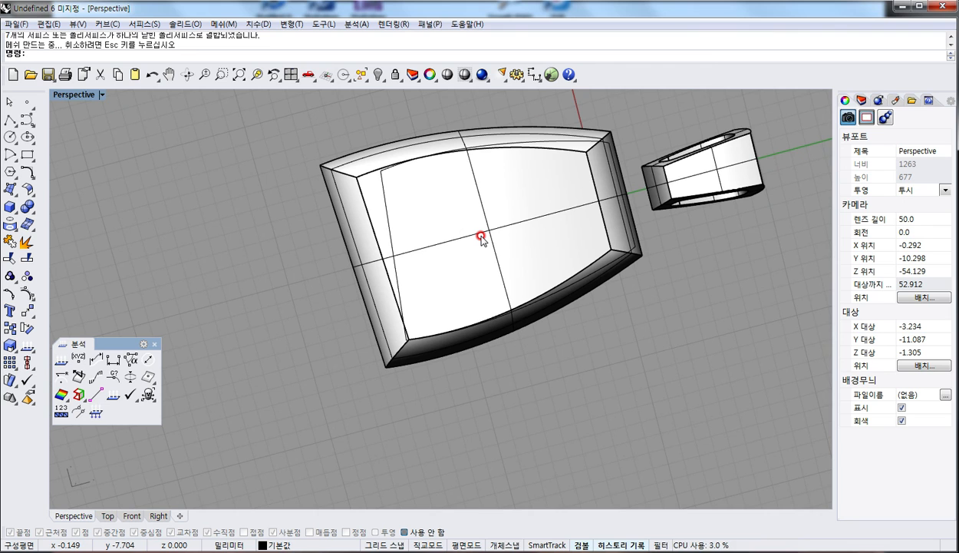
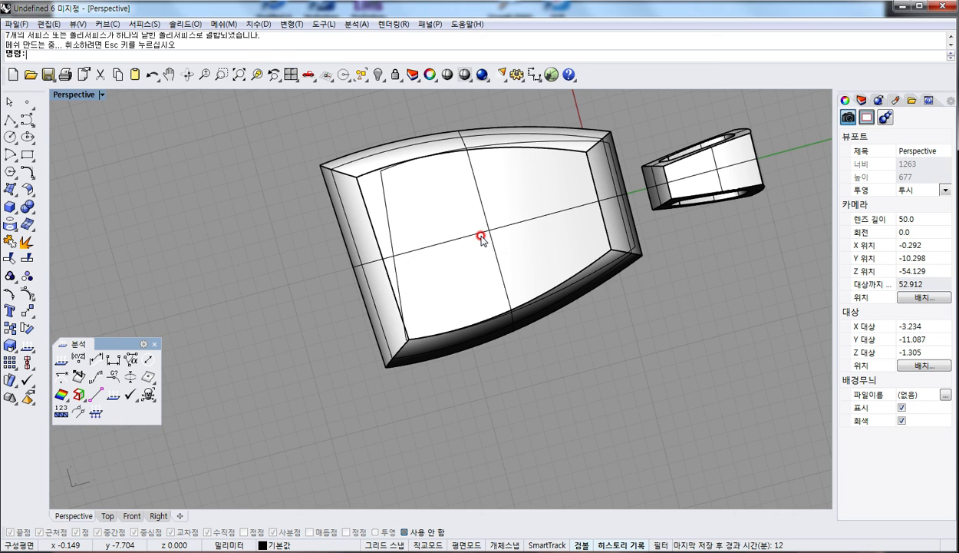
click(614, 150)
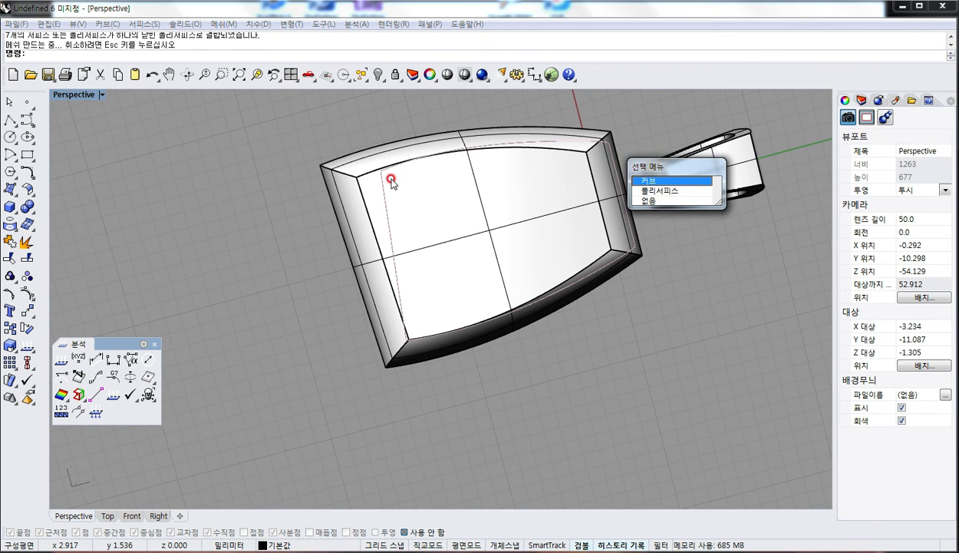
key(Escape)
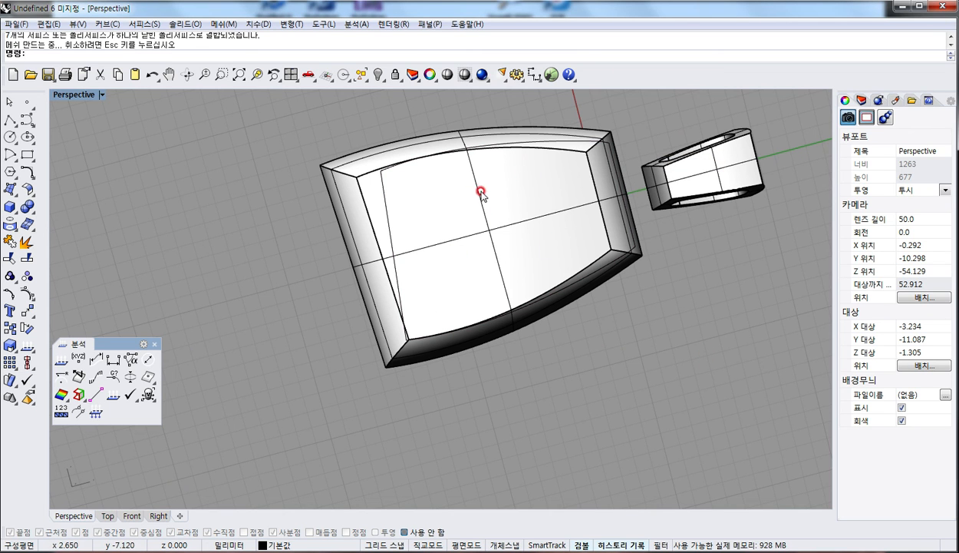
click(512, 228)
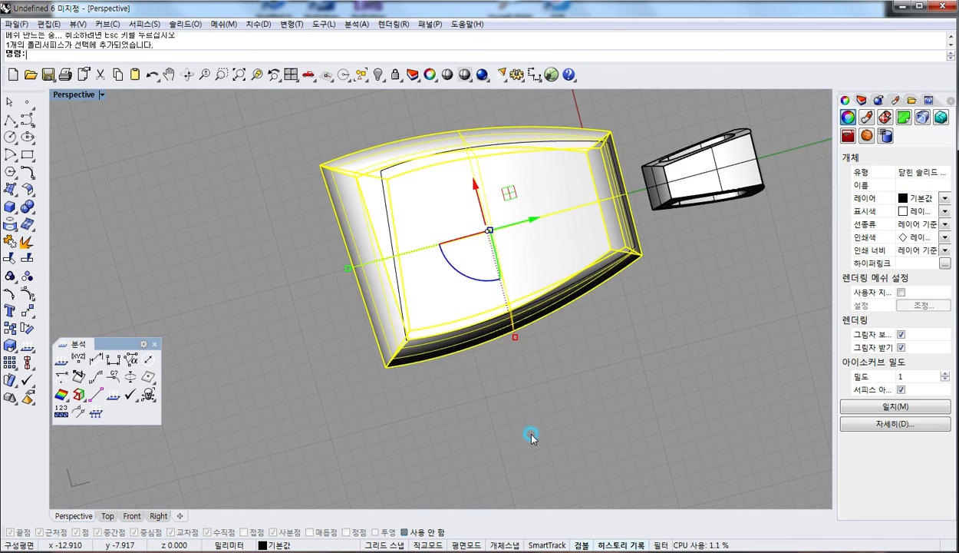
right_click(27, 242)
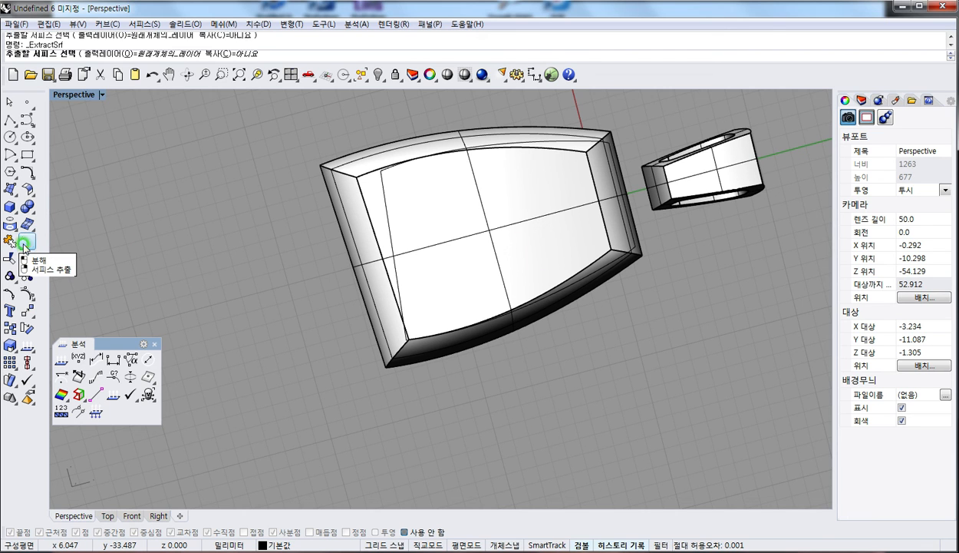
click(480, 239)
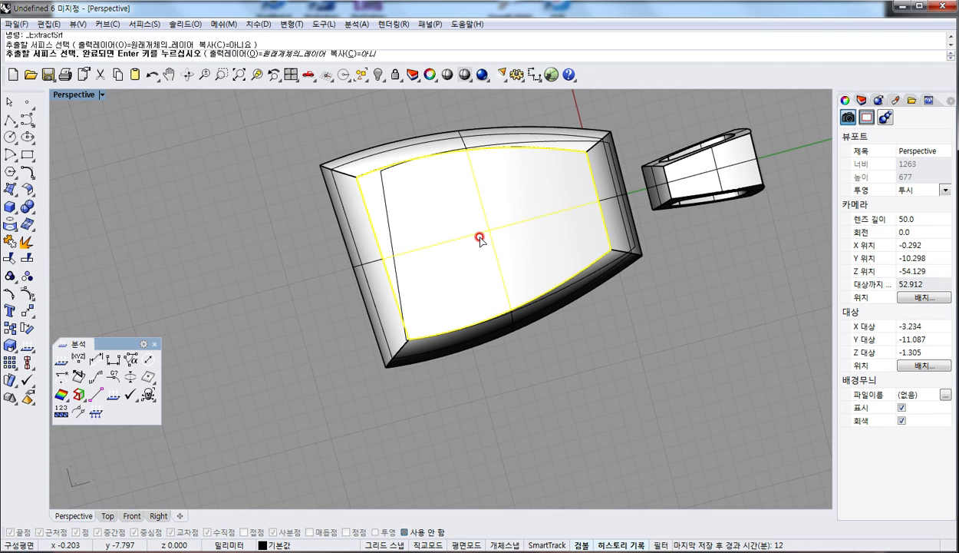
key(Return)
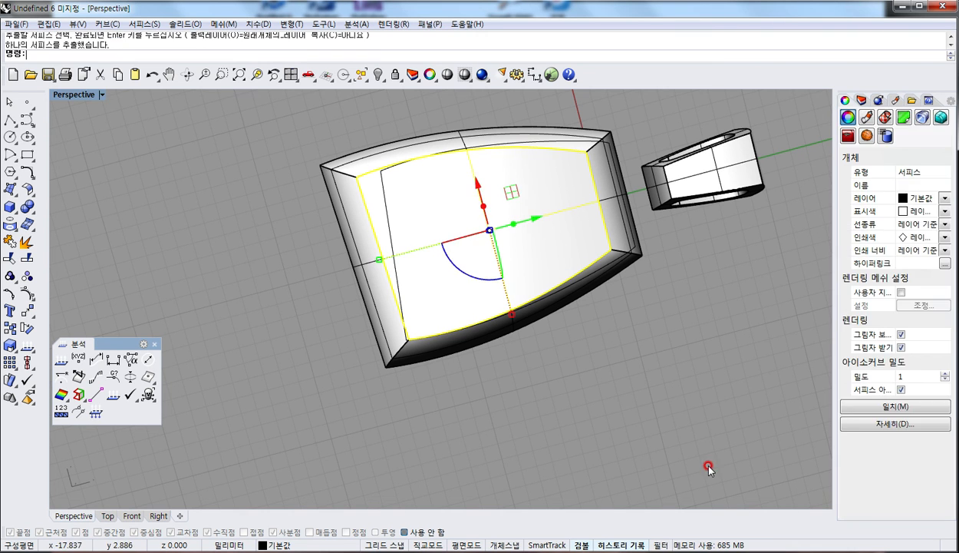
click(707, 464)
Step: Delete the leftover outline curve that shows through the pendant's underside
click(488, 298)
click(425, 428)
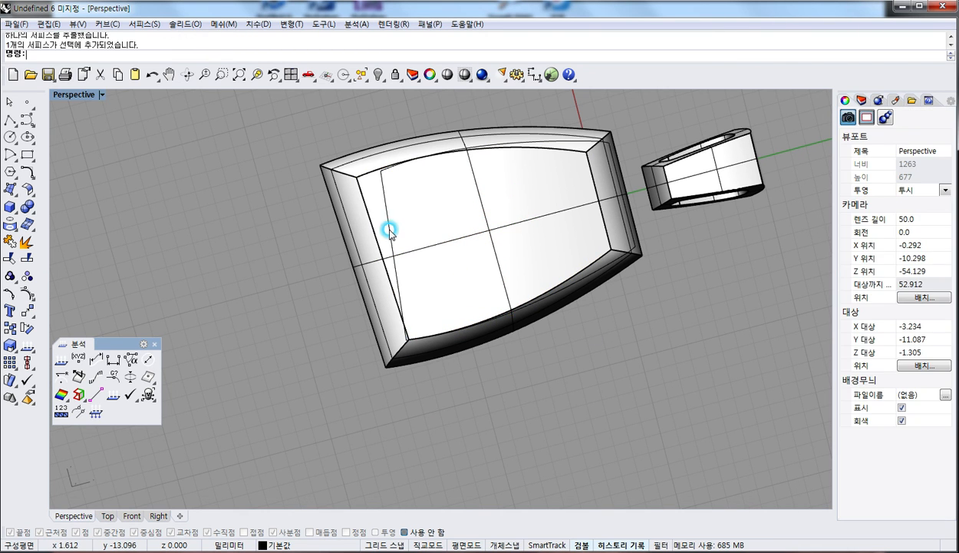
click(403, 227)
key(Delete)
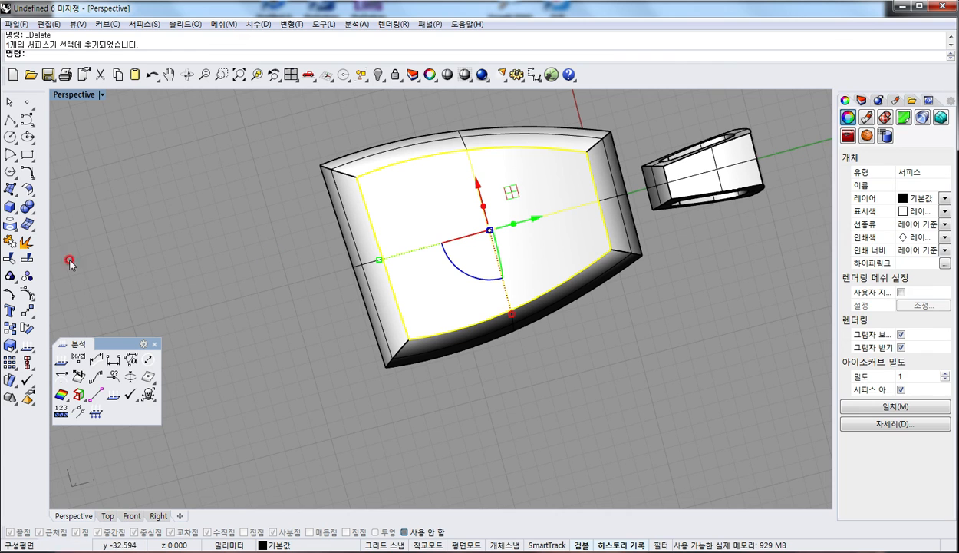
Step: Duplicate the border of the extracted underside surface and offset that curve 1 mm inward on the surface
drag(13, 225, 72, 219)
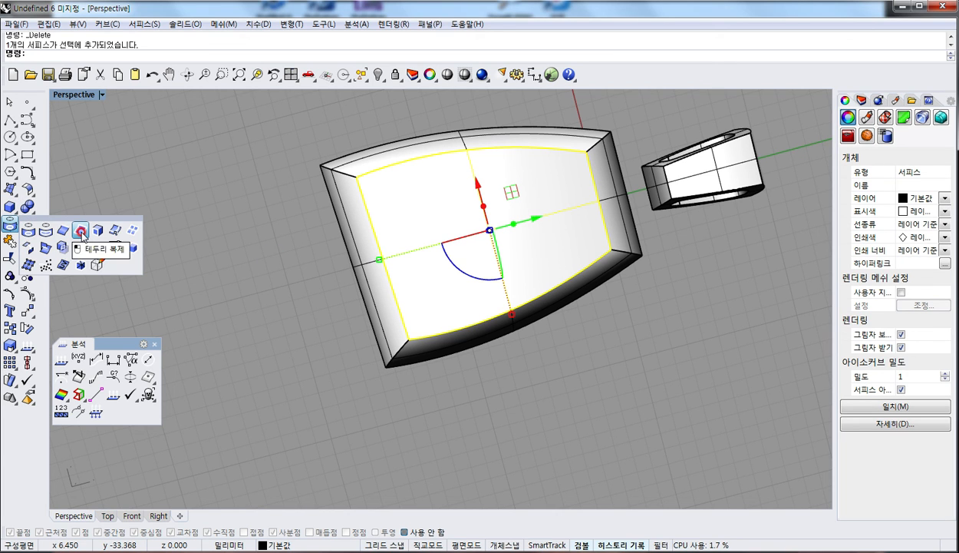
click(81, 232)
click(28, 175)
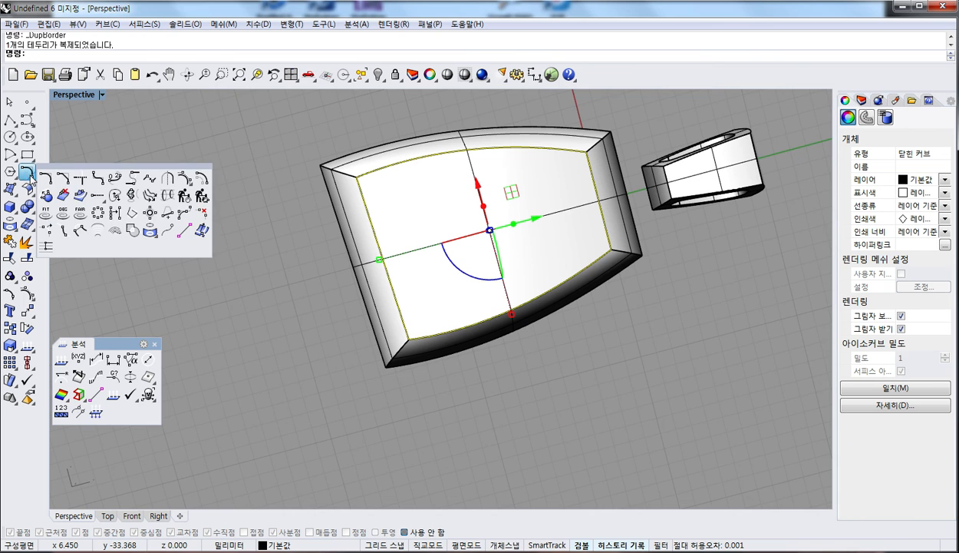
click(81, 196)
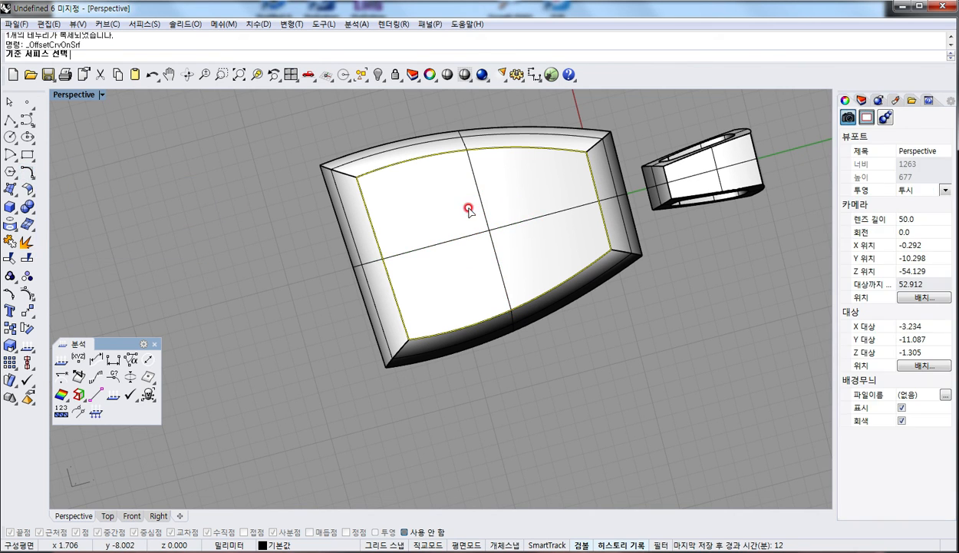
click(460, 182)
right_drag(437, 362, 370, 209)
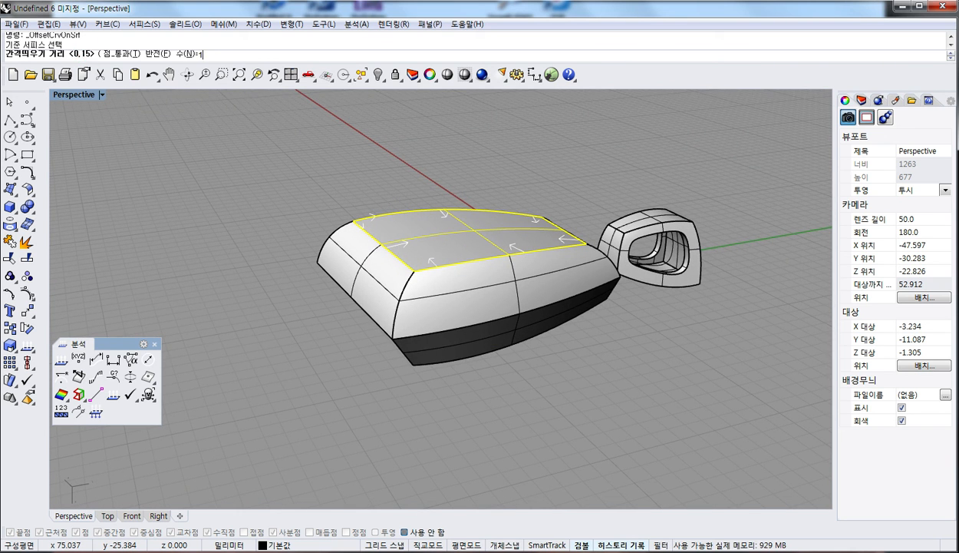
right_click(80, 59)
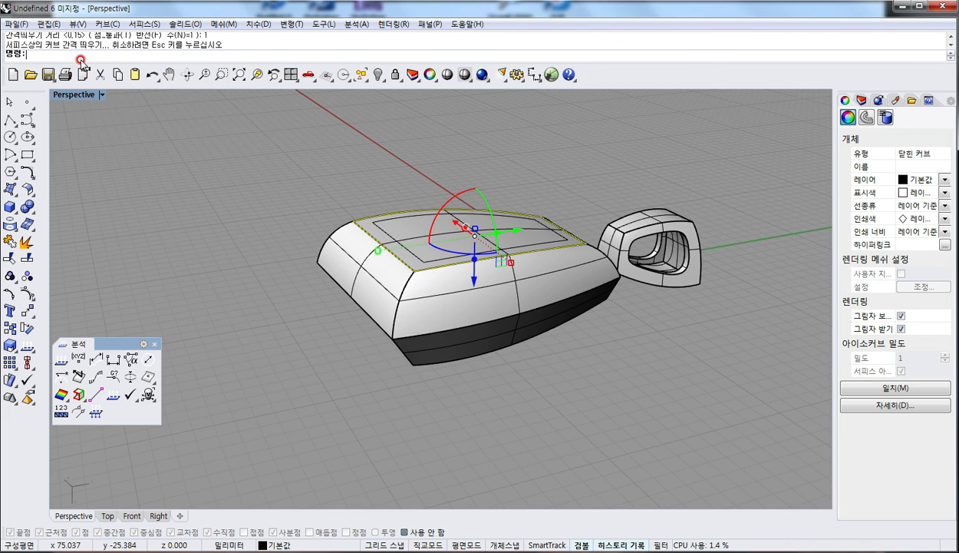
Step: Trim the underside surface with the inner offset curve to cut an opening that leaves a rim
right_drag(310, 196, 431, 261)
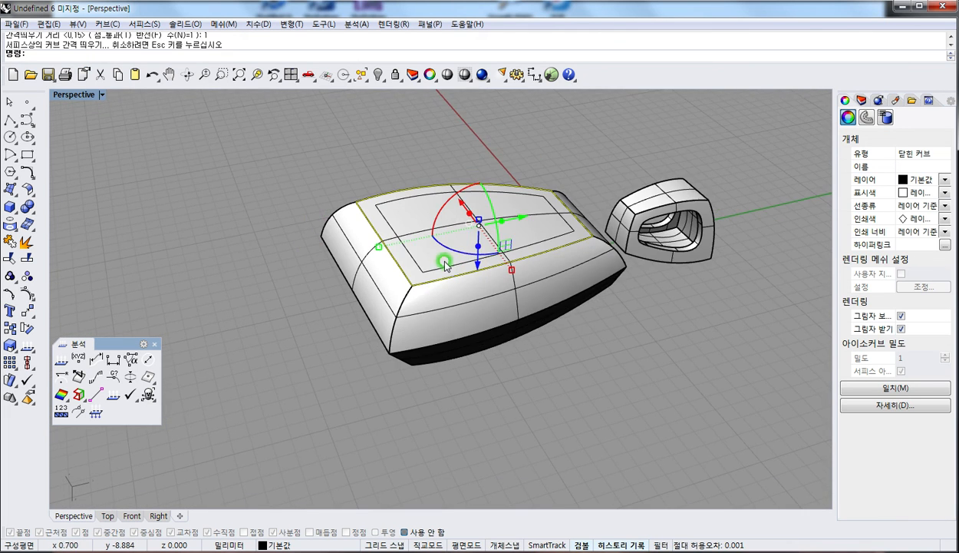
scroll(445, 262, up, 3)
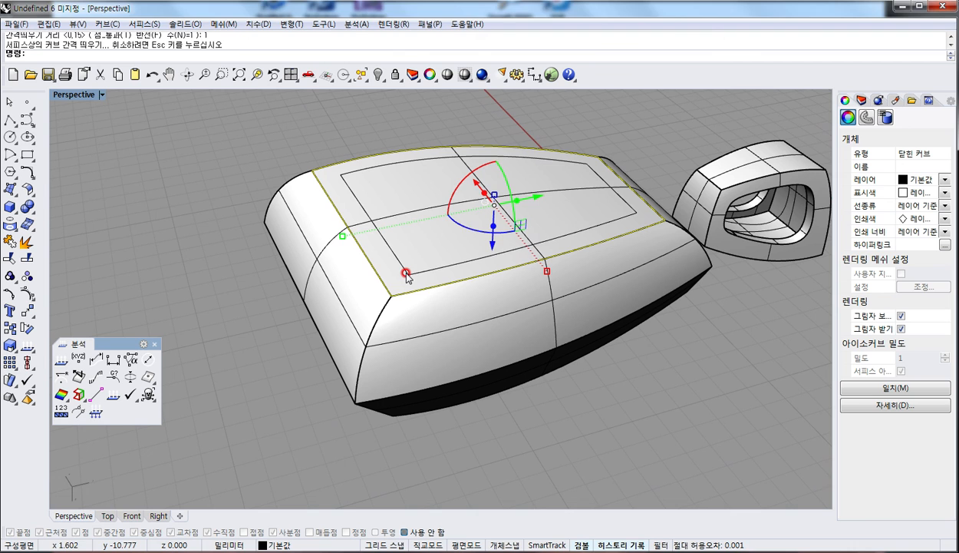
click(406, 275)
click(465, 305)
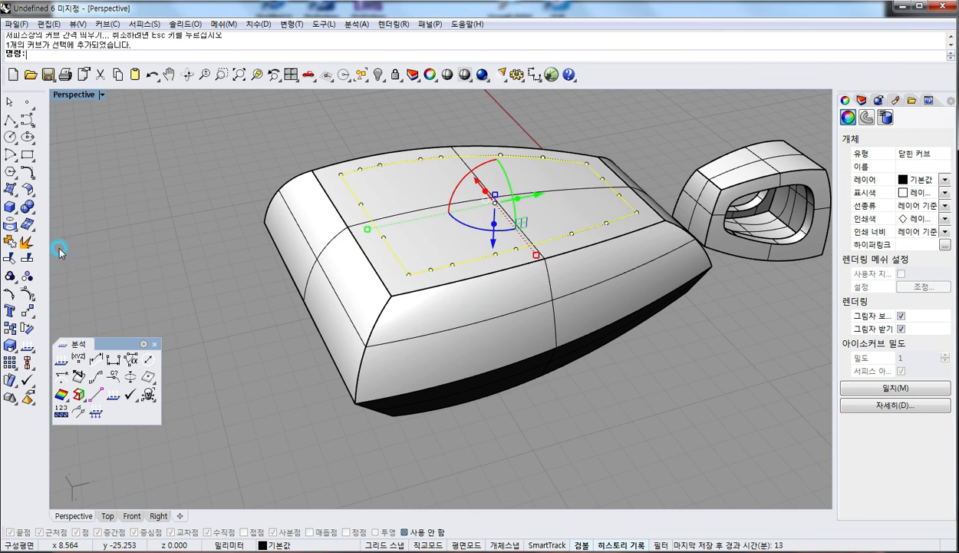
click(420, 220)
right_click(466, 235)
click(759, 481)
Step: Join the trimmed underside rim back to the pendant body
right_drag(758, 481, 561, 381)
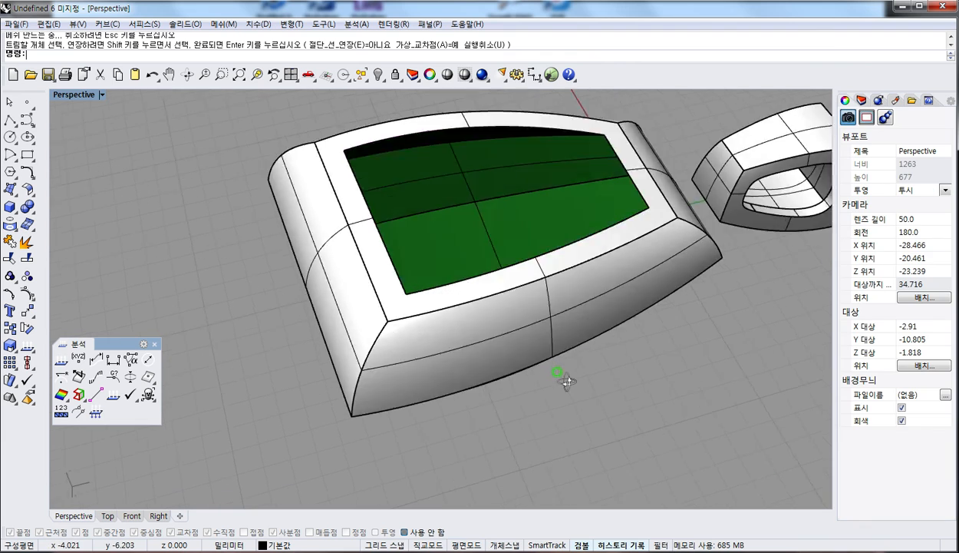
scroll(562, 381, up, 2)
click(29, 240)
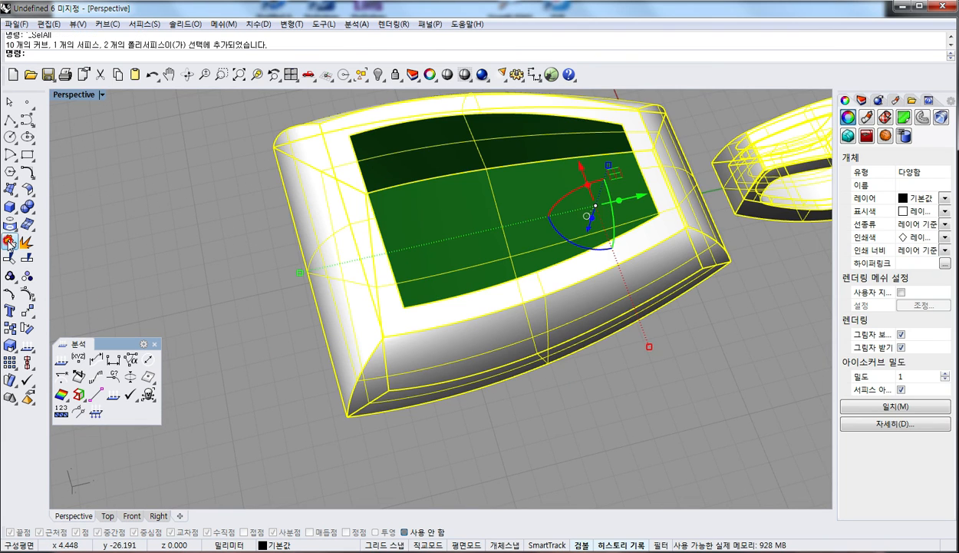
click(10, 258)
click(178, 418)
Step: Offset the open pendant body inward 0.5 mm as a solid with round corners, deleting the original
scroll(549, 337, up, 2)
right_drag(549, 338, 354, 375)
click(345, 364)
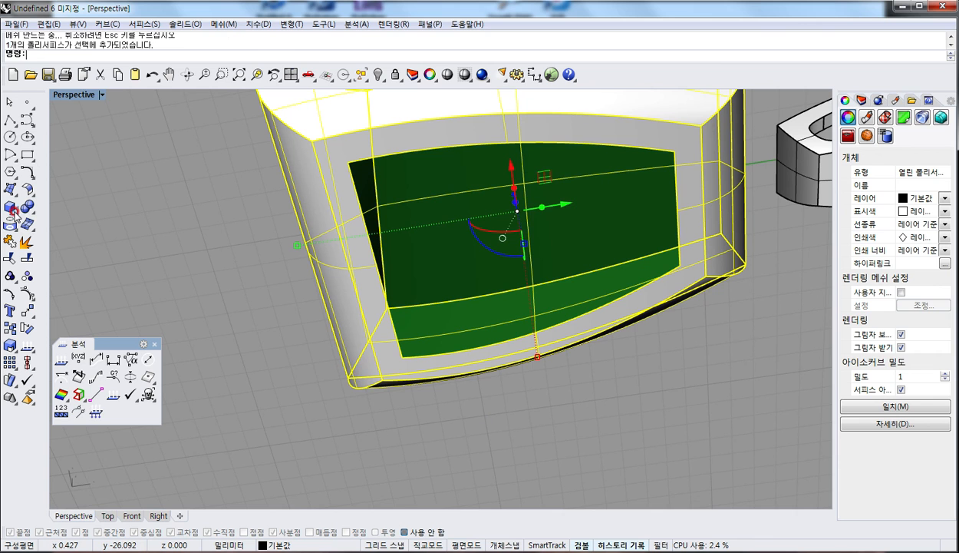
click(27, 189)
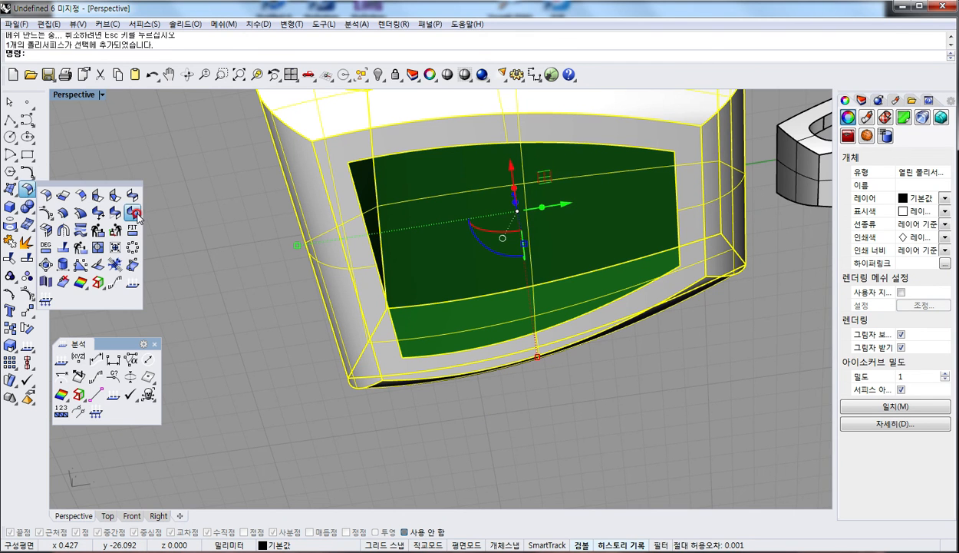
click(58, 212)
click(376, 357)
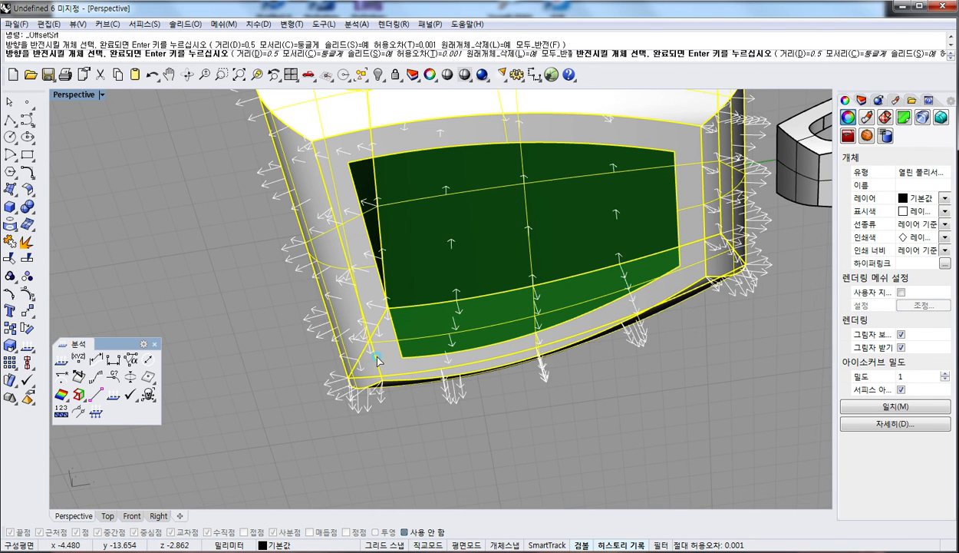
key(Return)
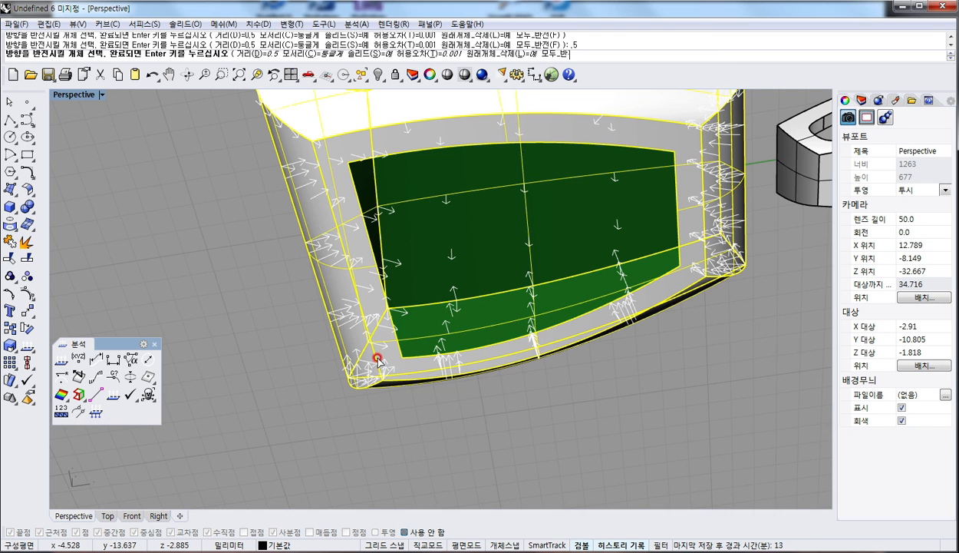
right_click(448, 423)
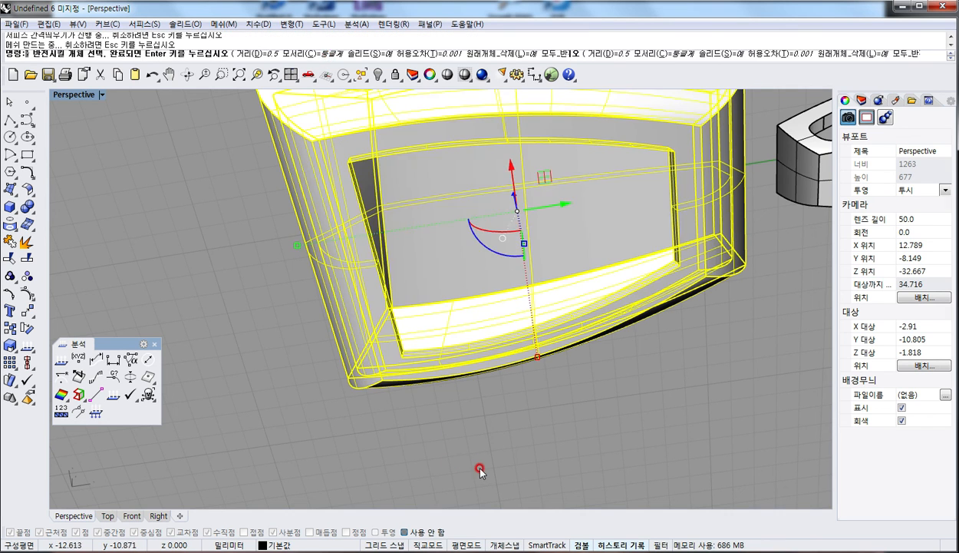
right_drag(322, 445, 350, 326)
scroll(415, 396, down, 4)
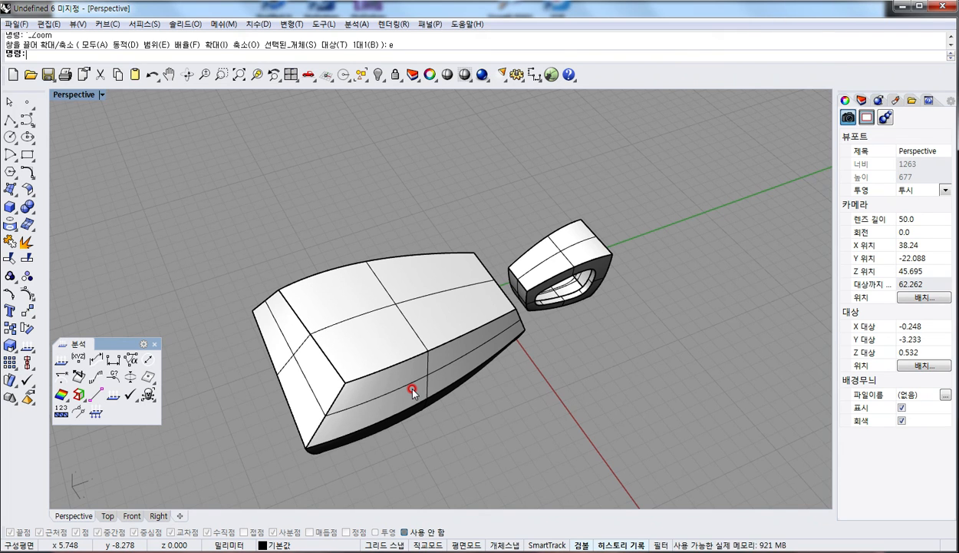
right_drag(412, 390, 431, 392)
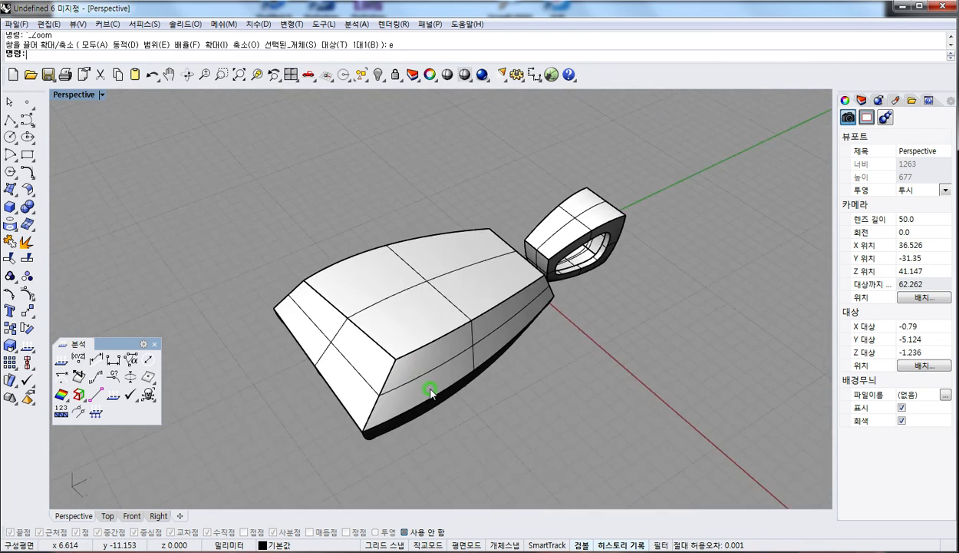
scroll(427, 386, up, 4)
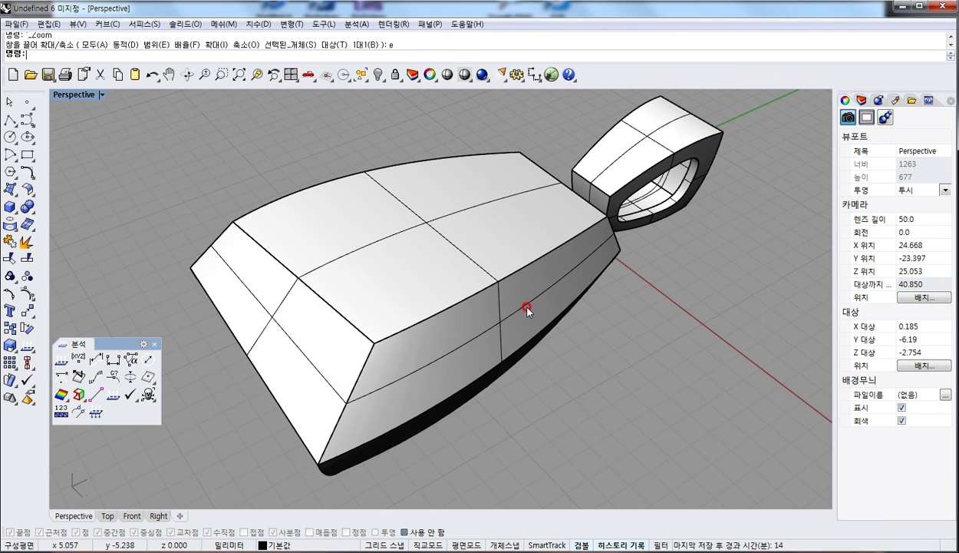